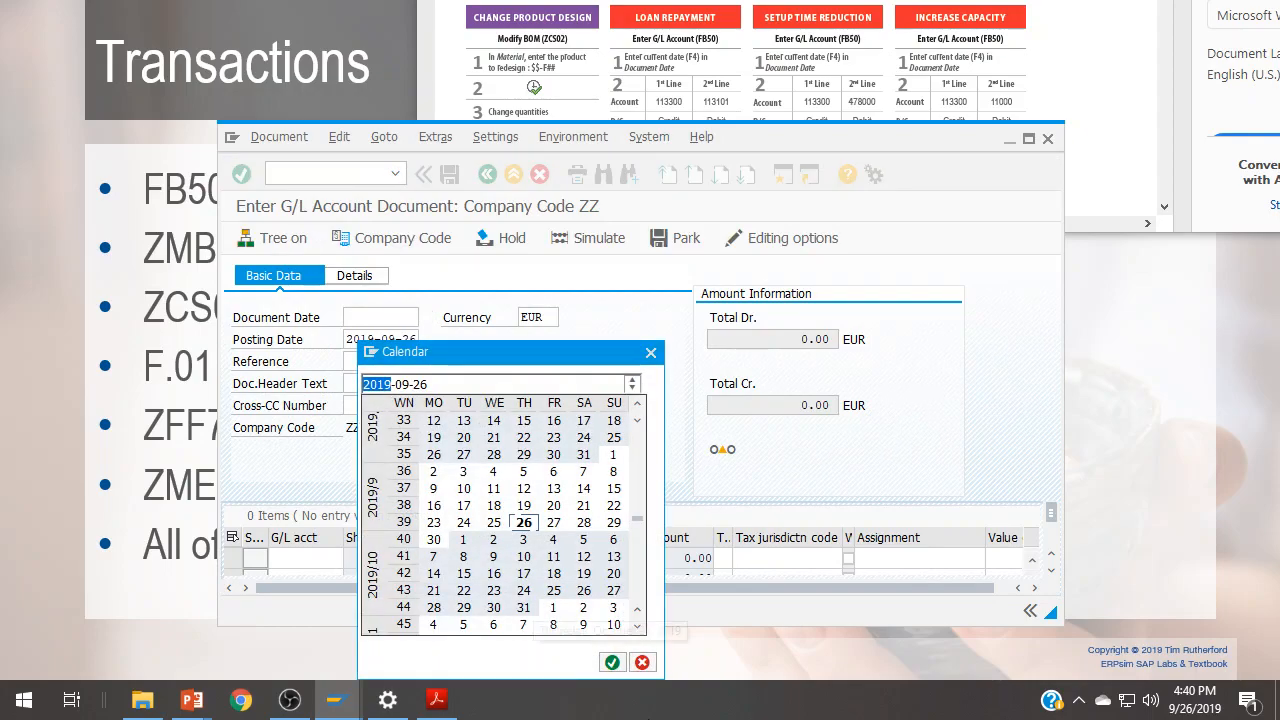
- Set the document date to 2019-09-26 and arrange the G/L entry window beside the transaction reference sheet
left_click(612, 662)
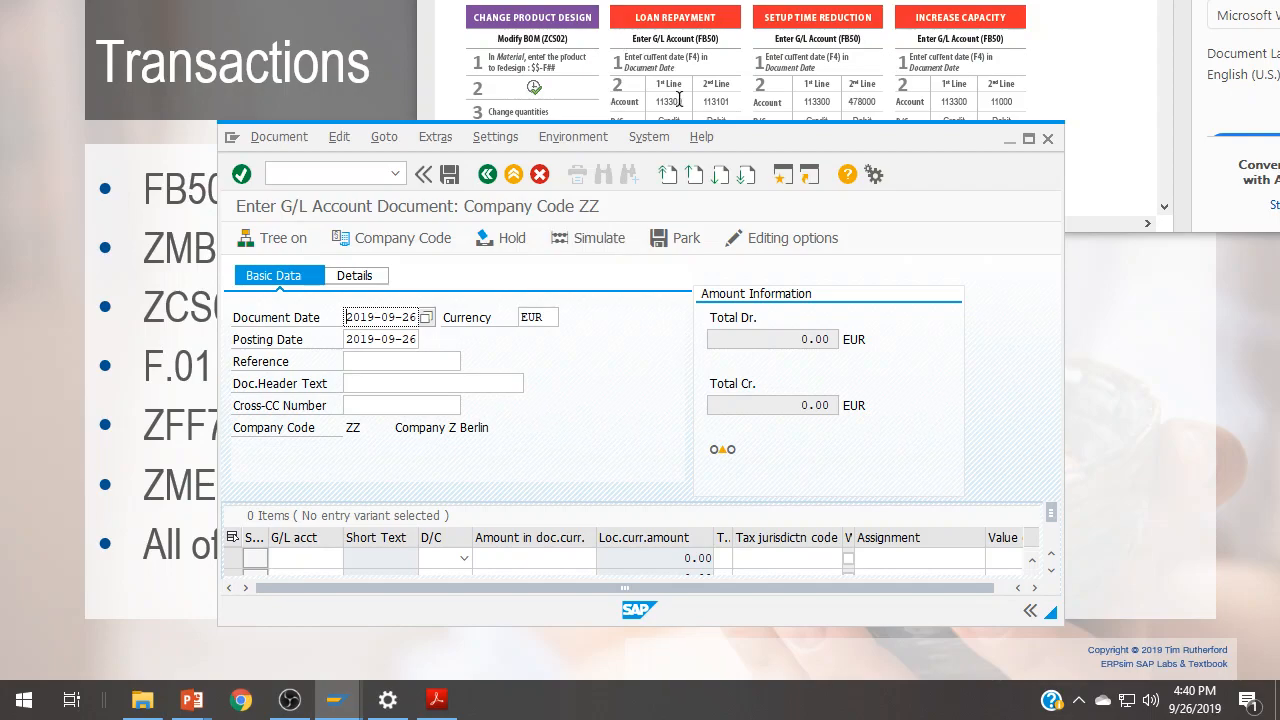
left_click_drag(768, 134, 770, 179)
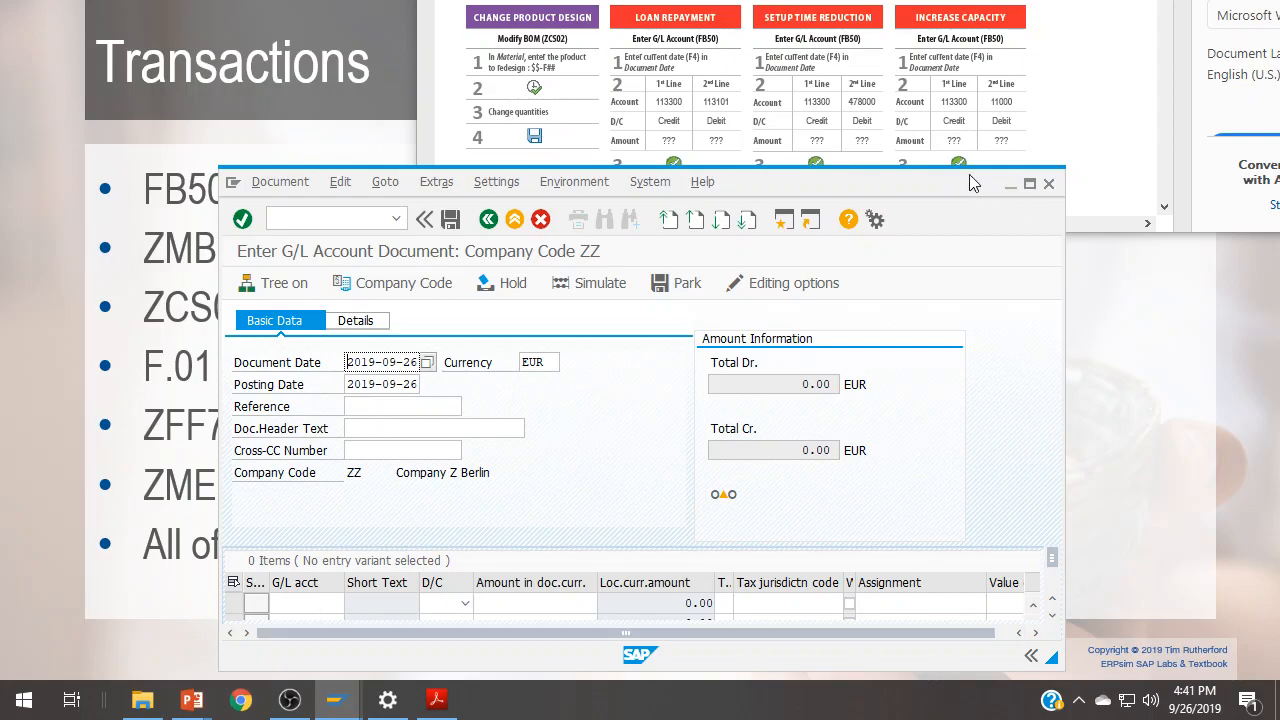
left_click_drag(965, 167, 966, 130)
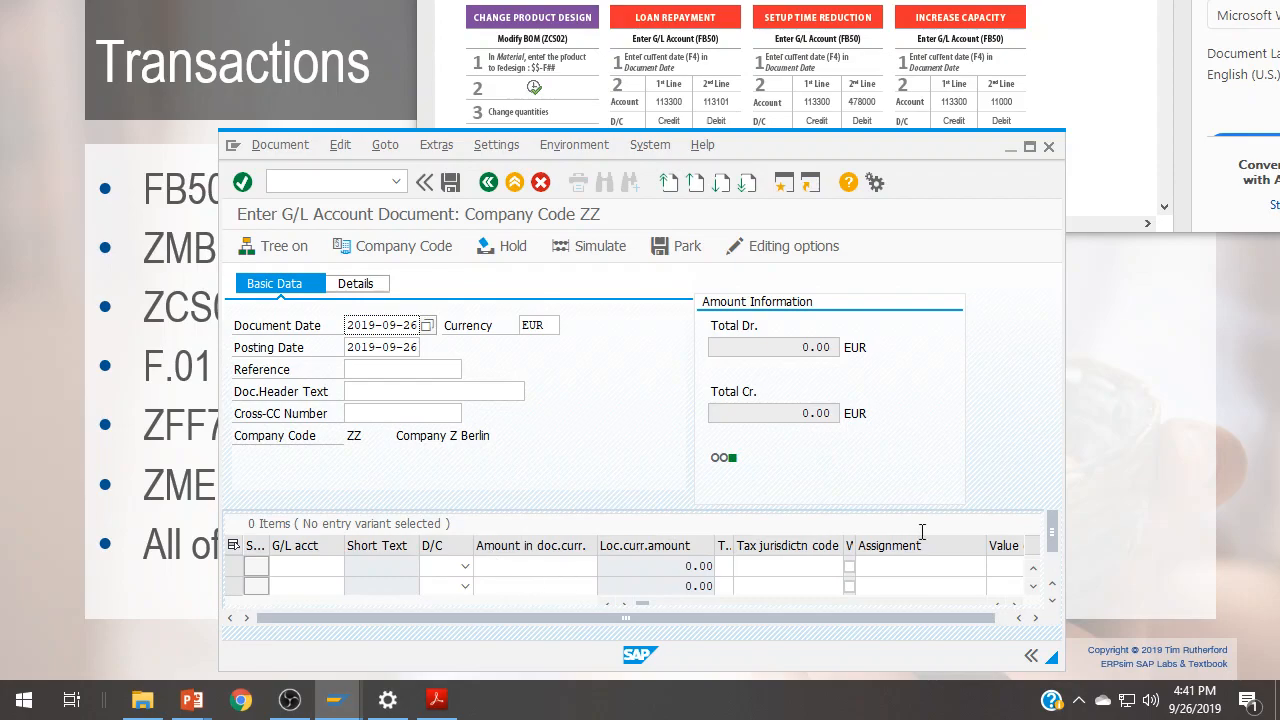
left_click(901, 47)
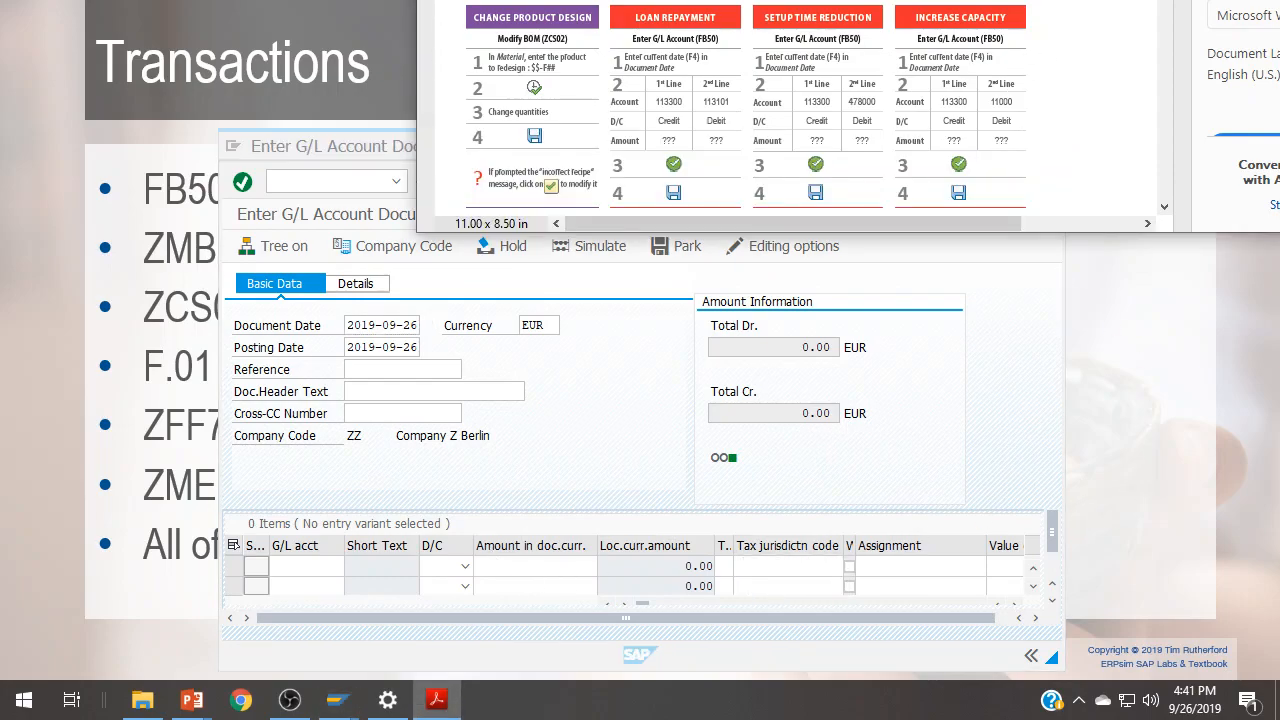
left_click_drag(700, 0, 1226, 0)
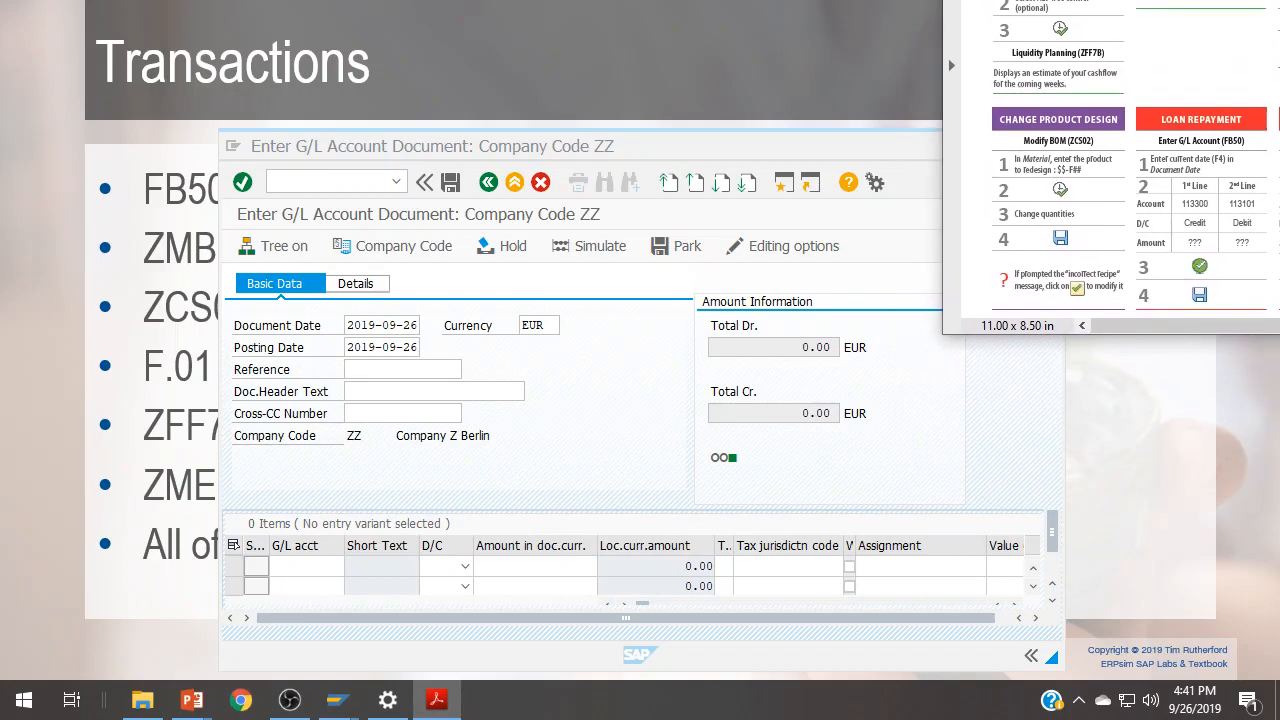
left_click(754, 148)
left_click_drag(750, 145, 593, 47)
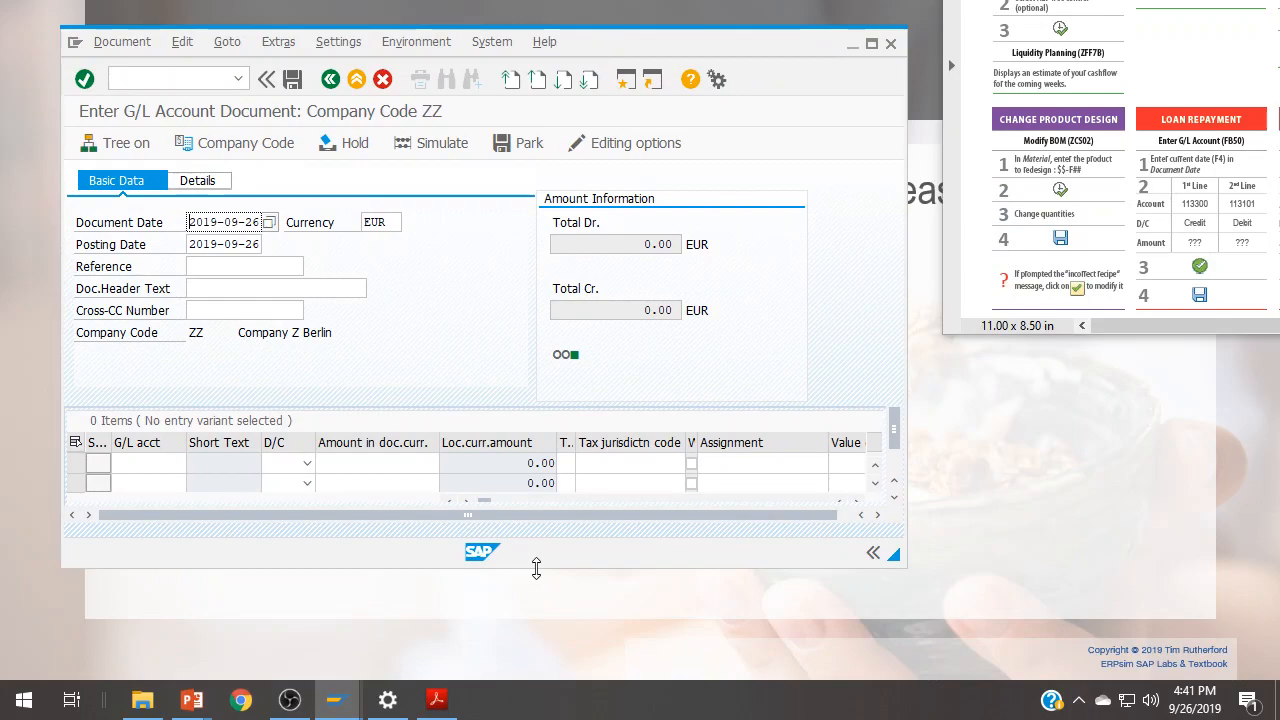
- Enlarge the G/L entry window downward to show more line item rows and bring the reference sheet back into view
left_click(534, 578)
key("alt+Tab")
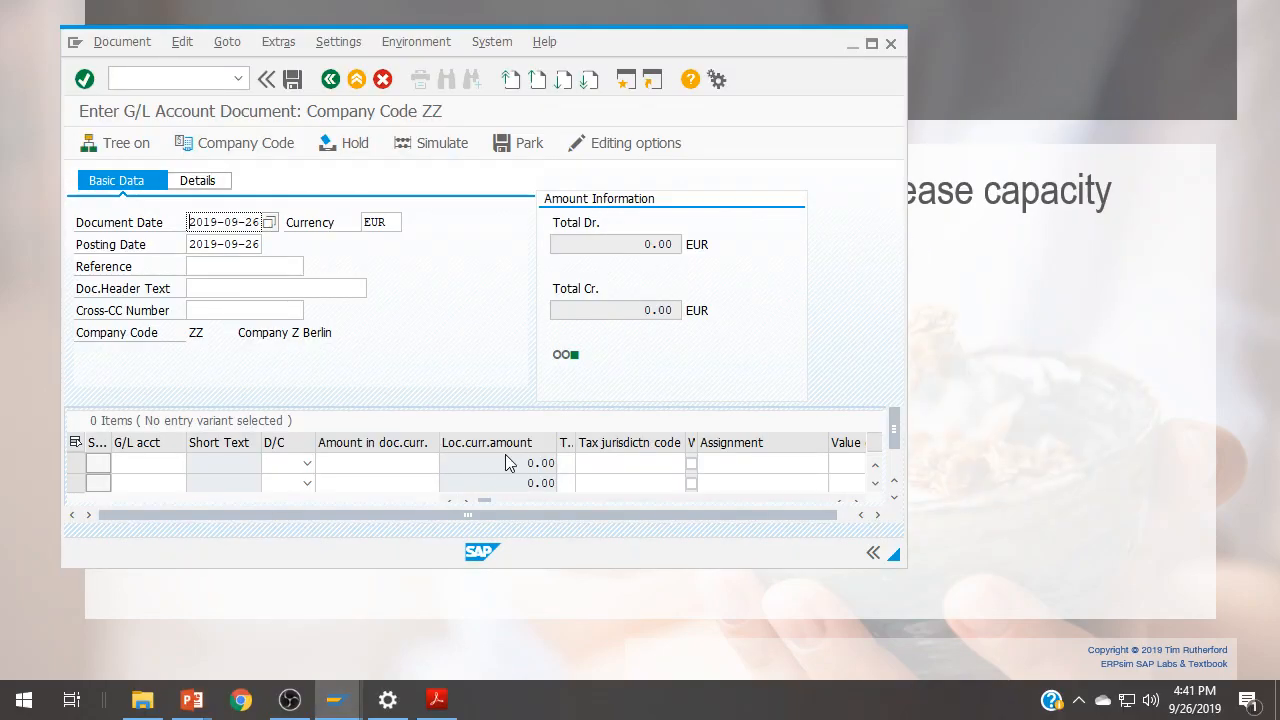
left_click(563, 577)
key("alt+Tab")
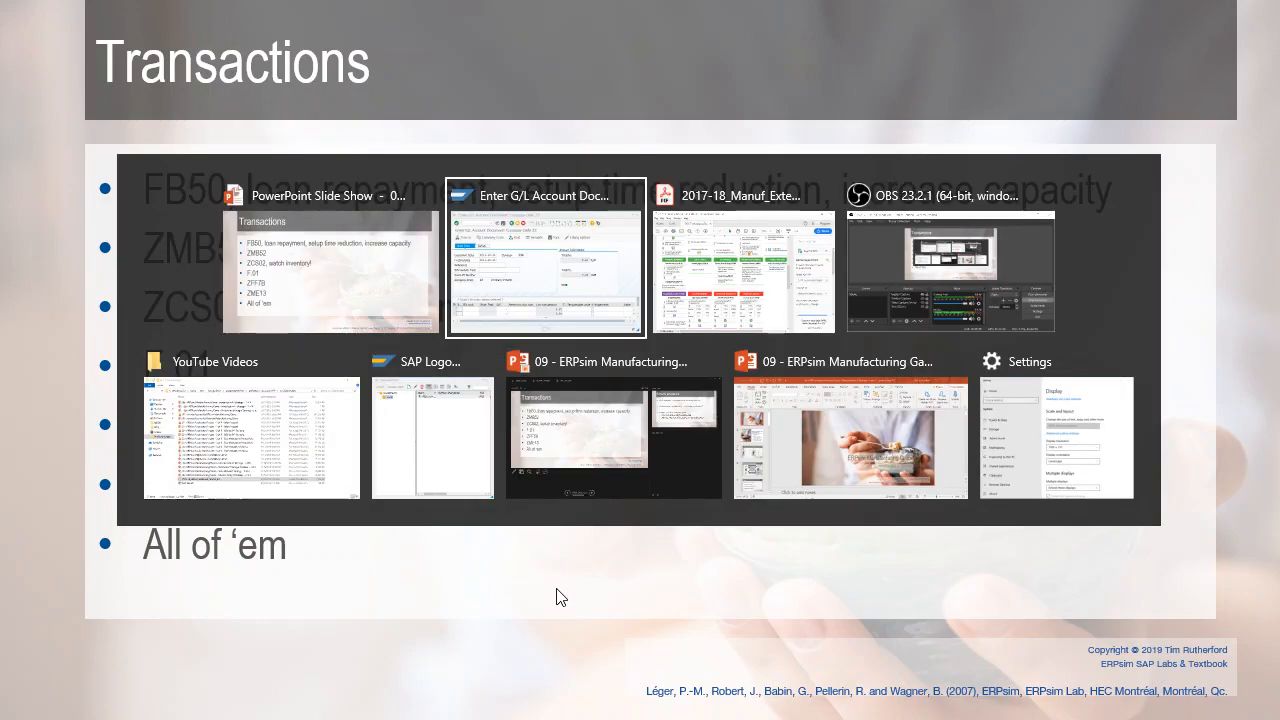
left_click_drag(579, 566, 577, 622)
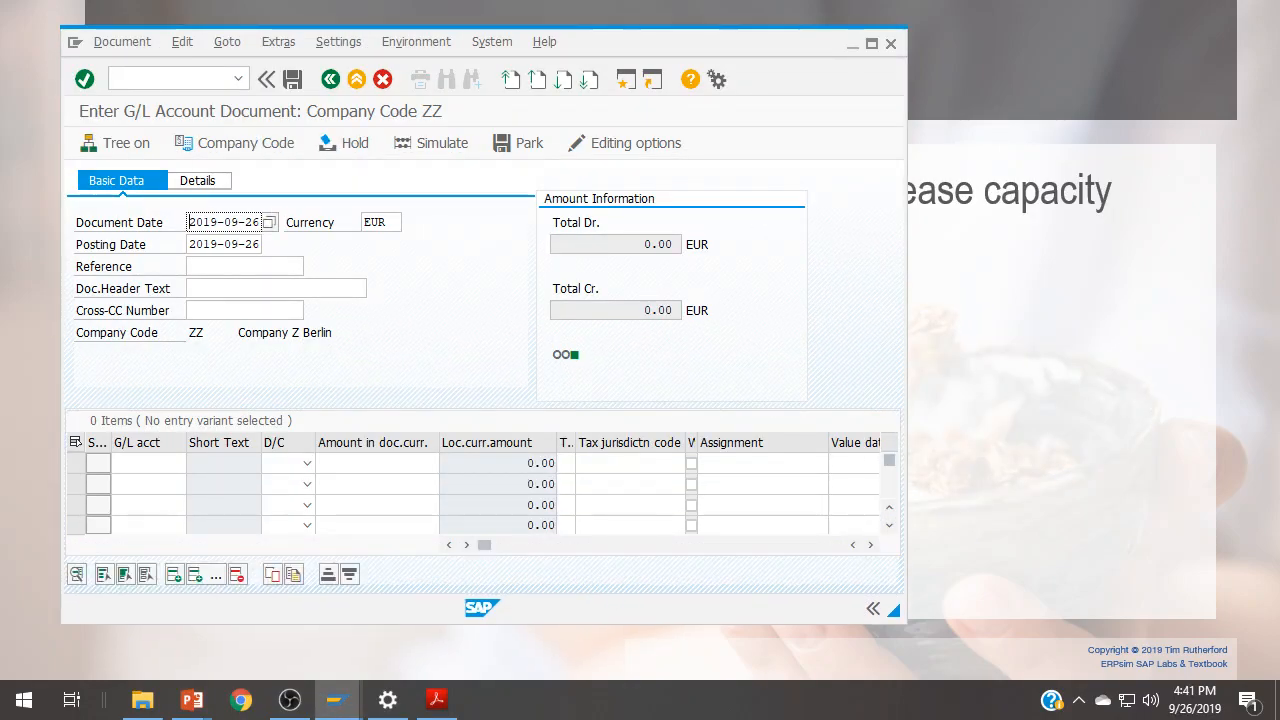
key("alt+Tab")
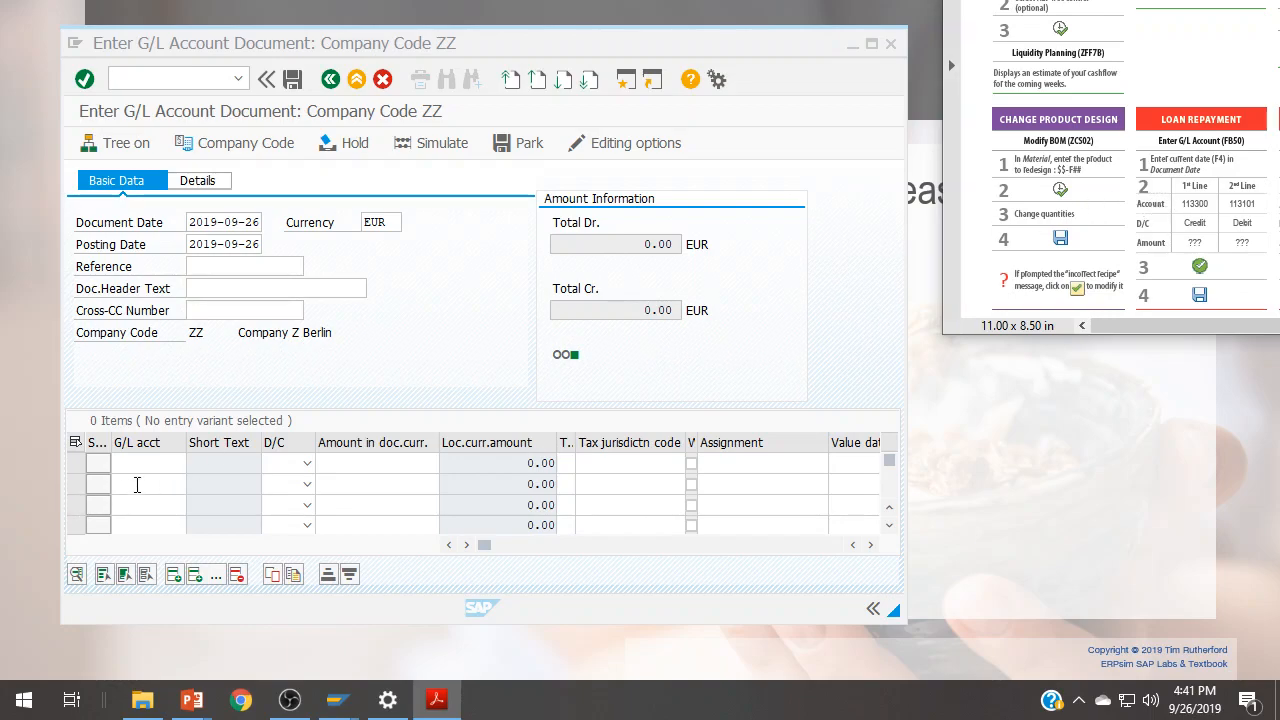
- Enter the first line item with G/L account 113300, Credit and an amount of 100000
left_click(160, 460)
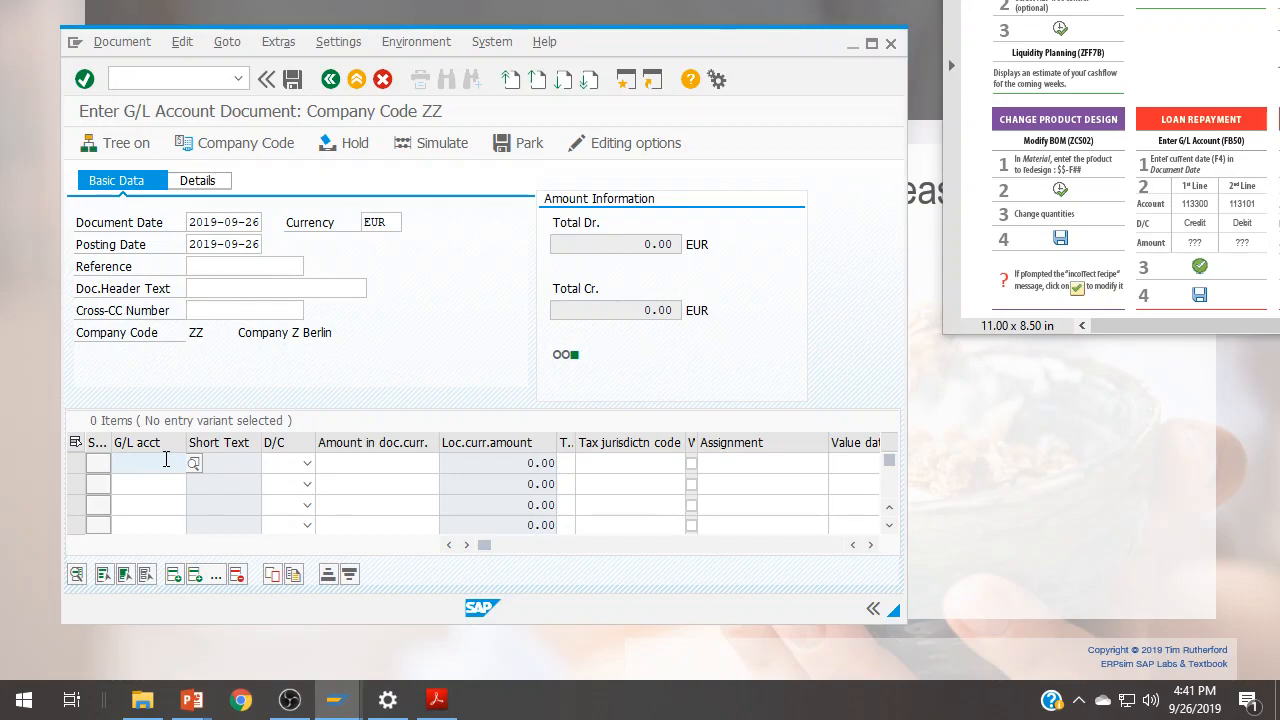
type("113300")
key("Tab")
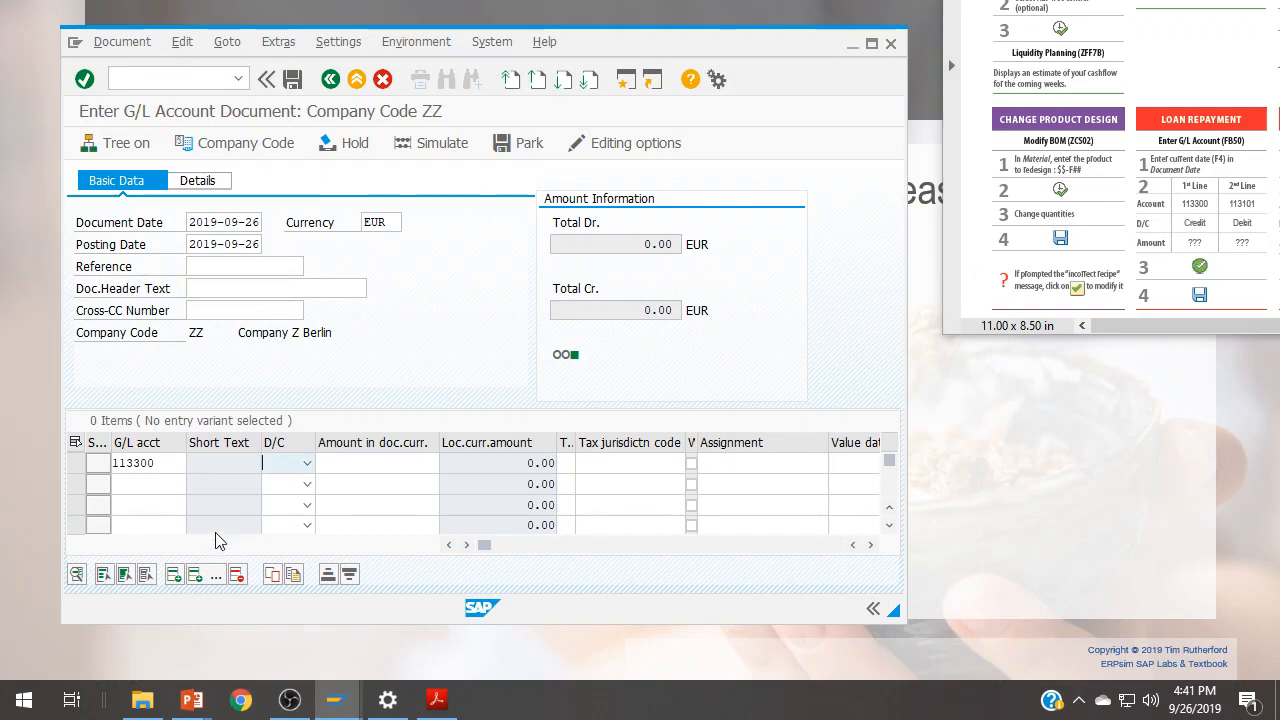
left_click(306, 465)
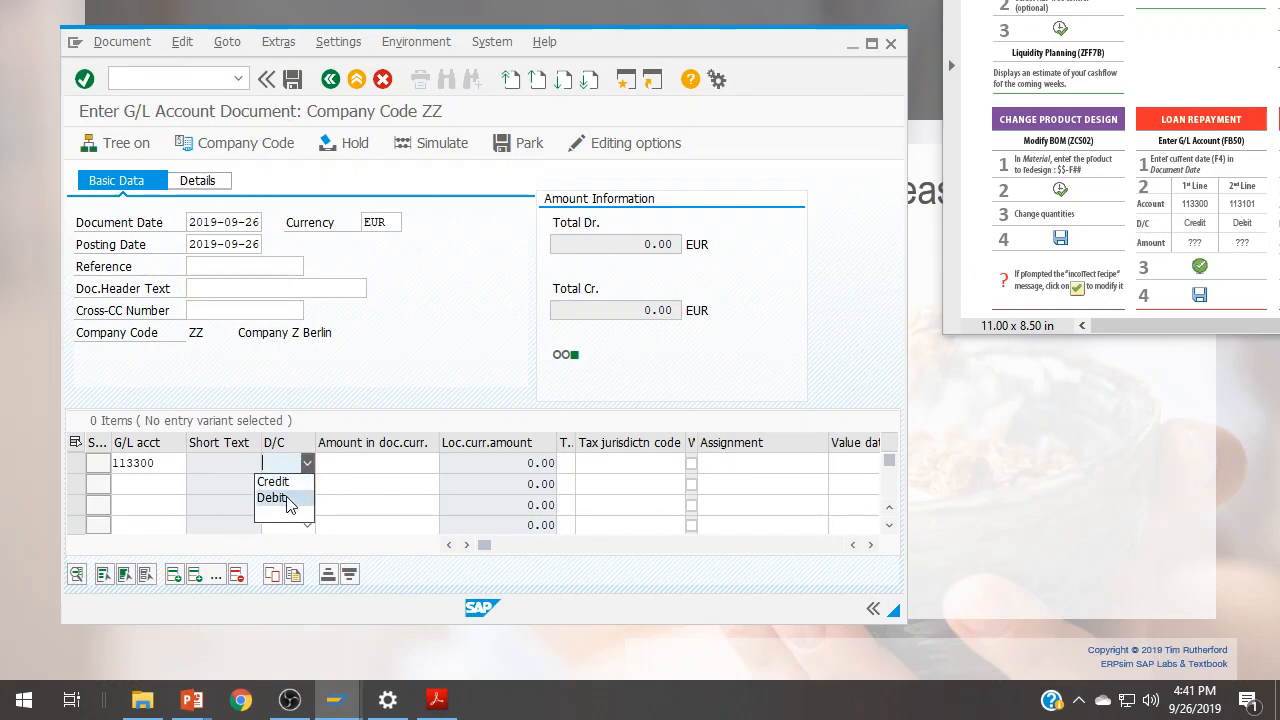
left_click(280, 483)
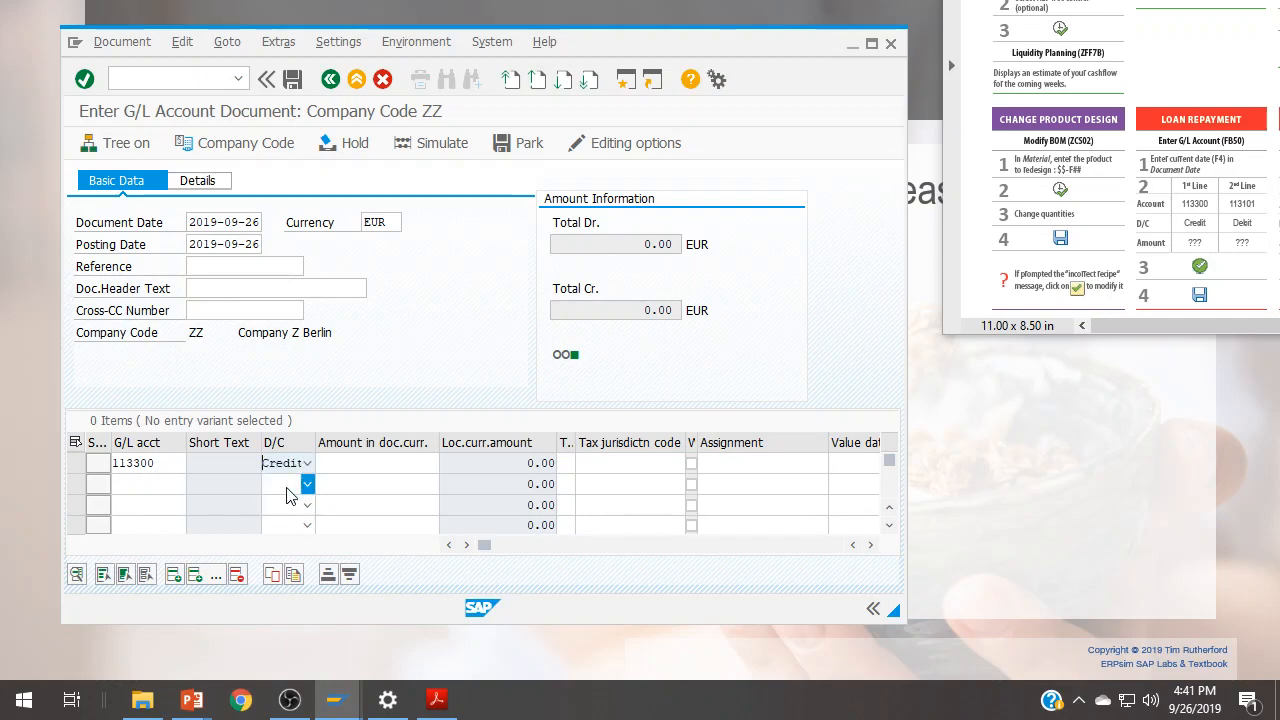
left_click(437, 460)
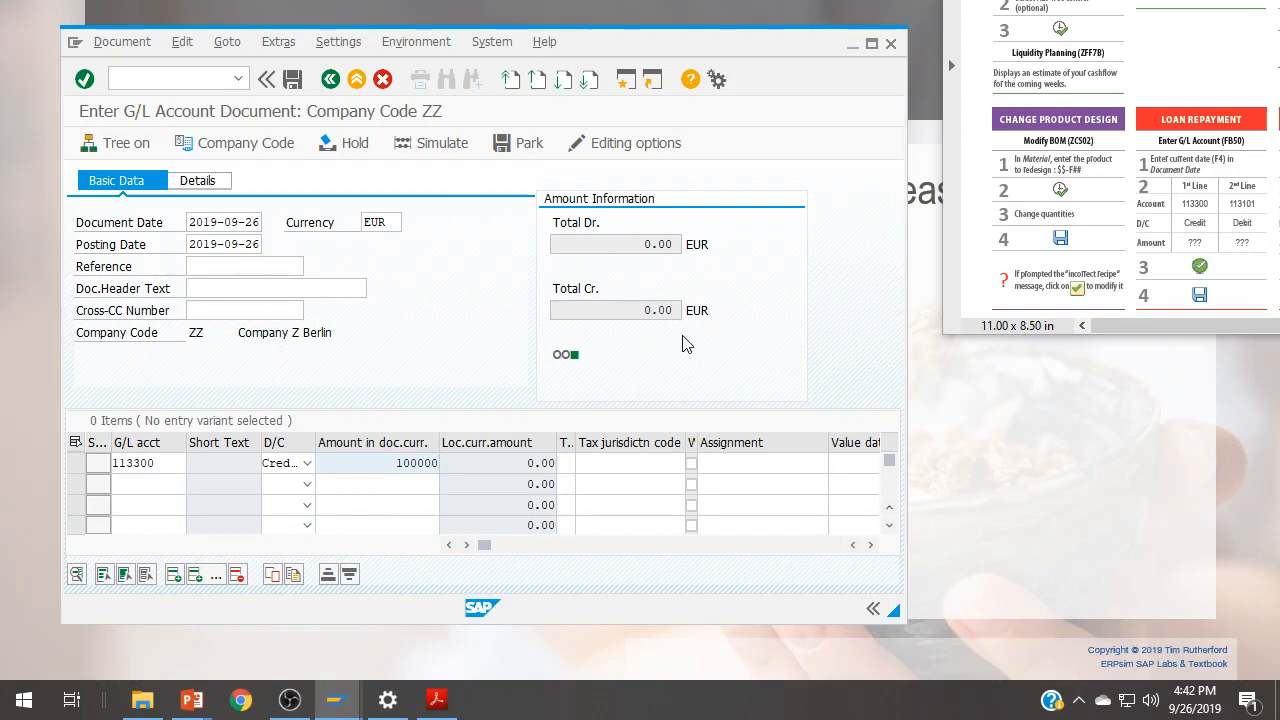
key("Return")
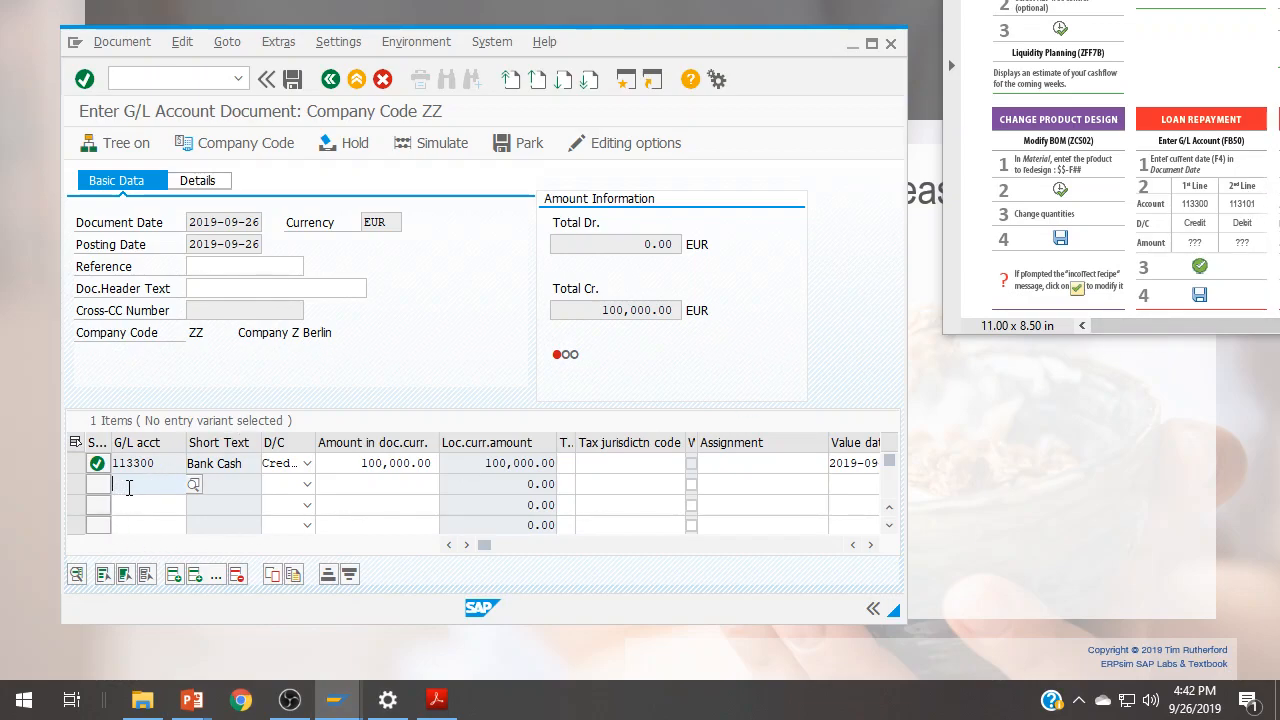
- Enter the second line item with G/L account 113101, Debit and an amount of 100000, and post the document
type("113101")
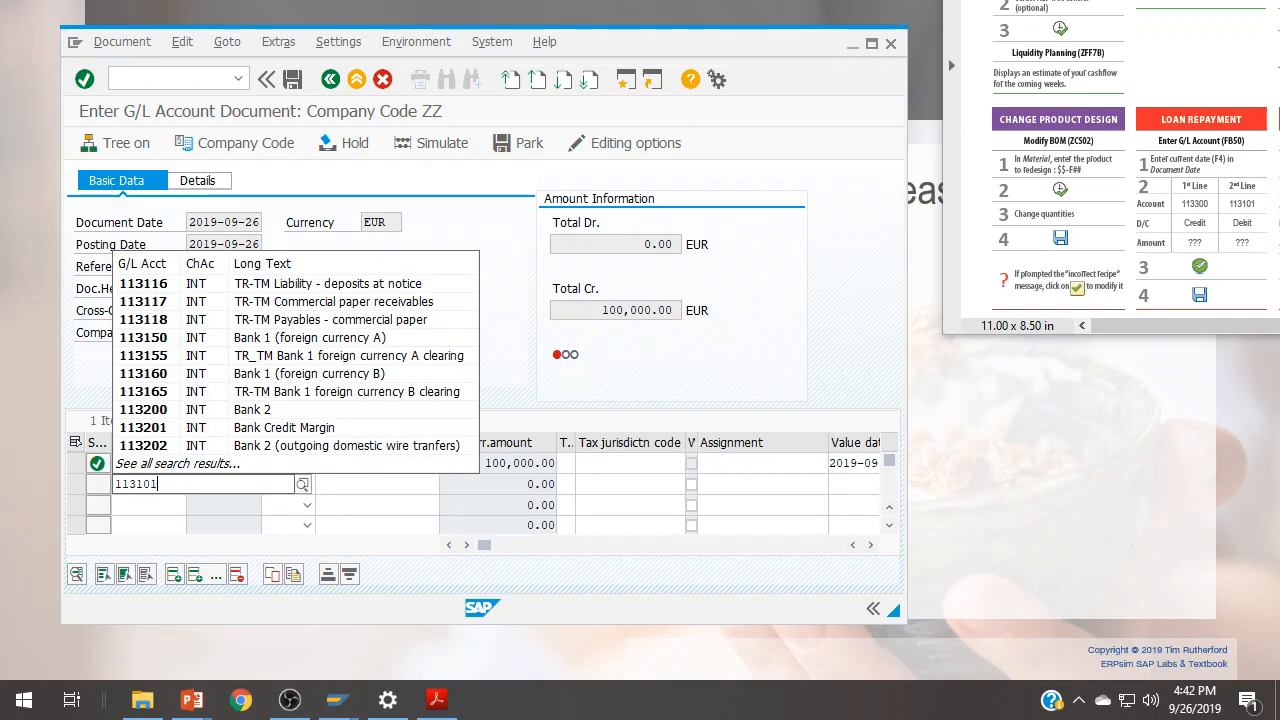
key("Tab")
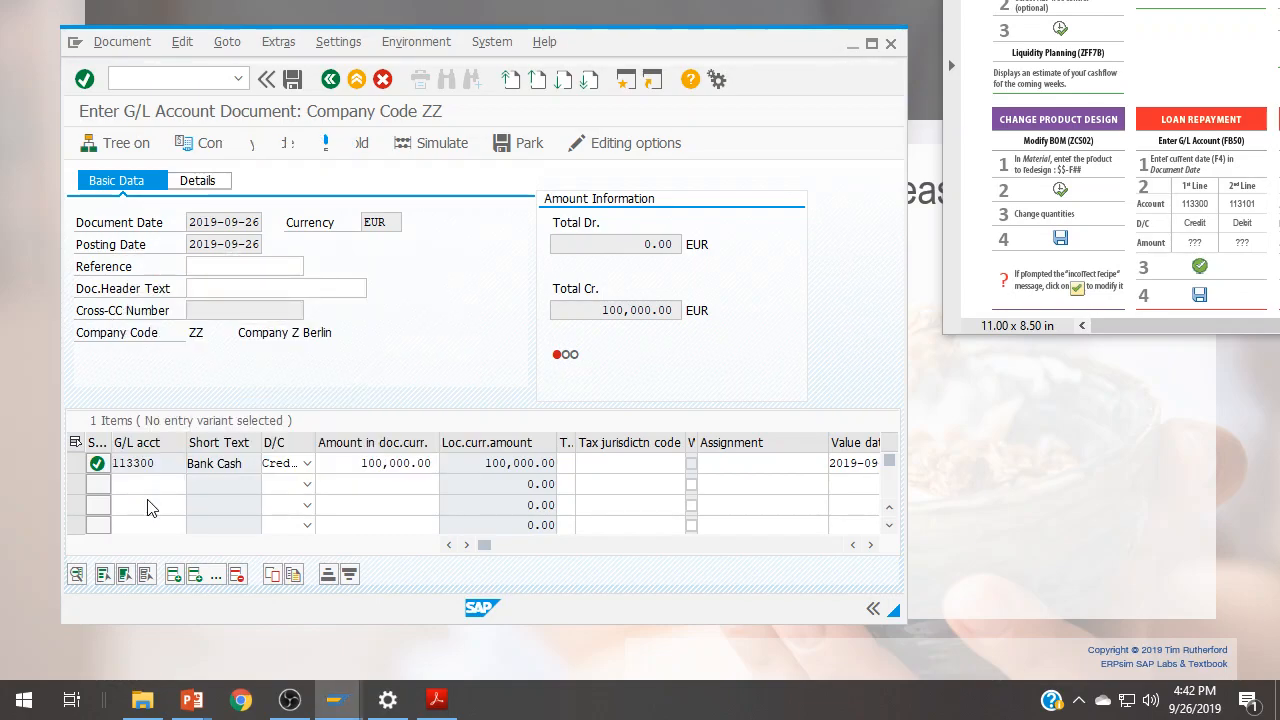
left_click(307, 484)
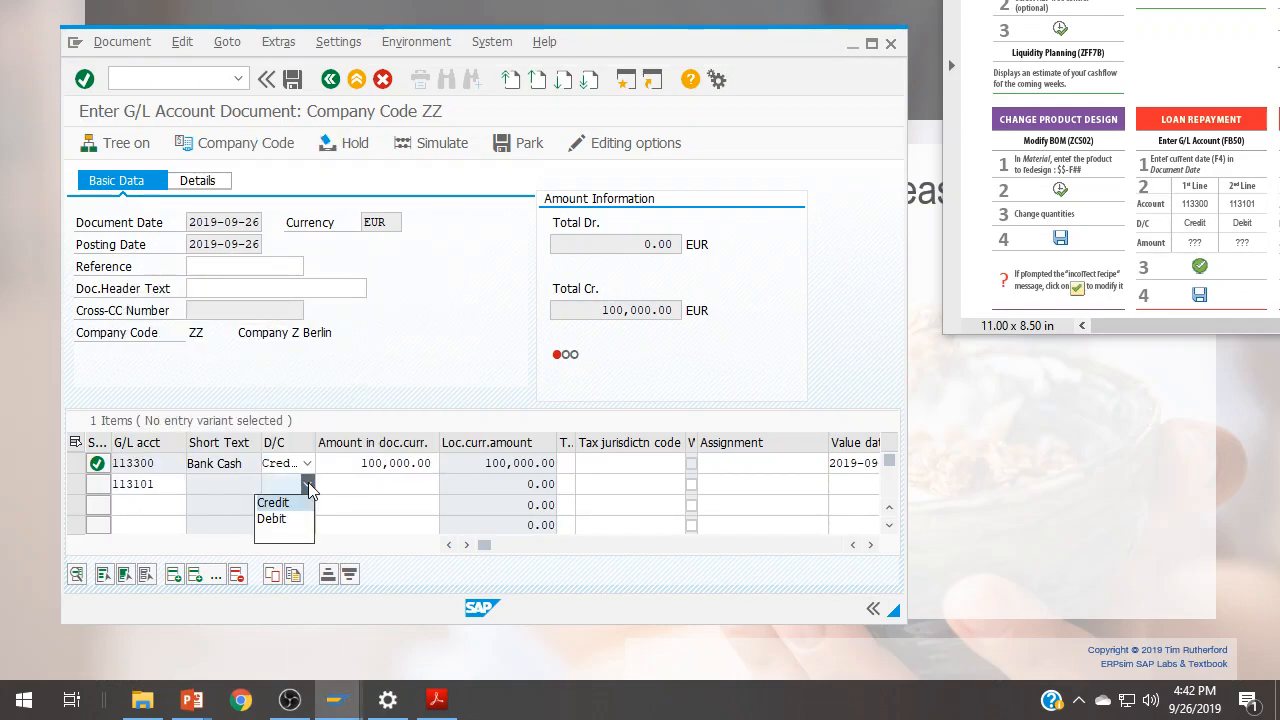
left_click(290, 517)
key("Tab")
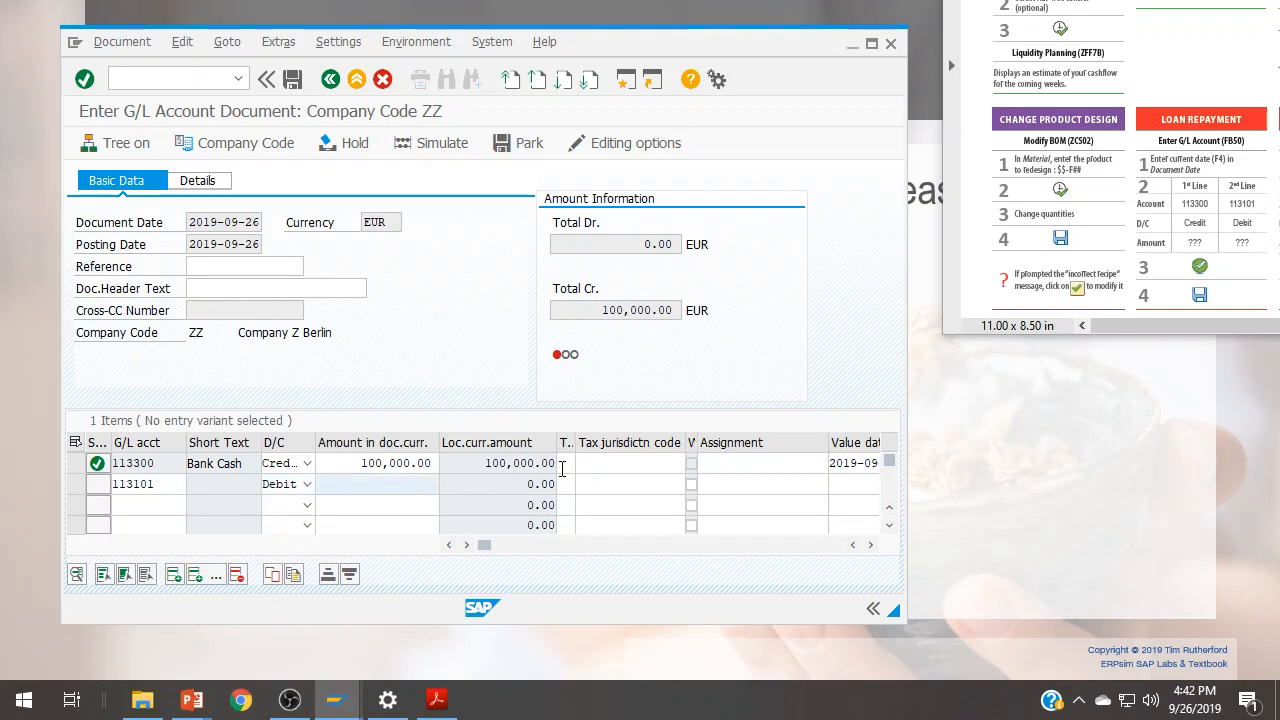
type("100,000")
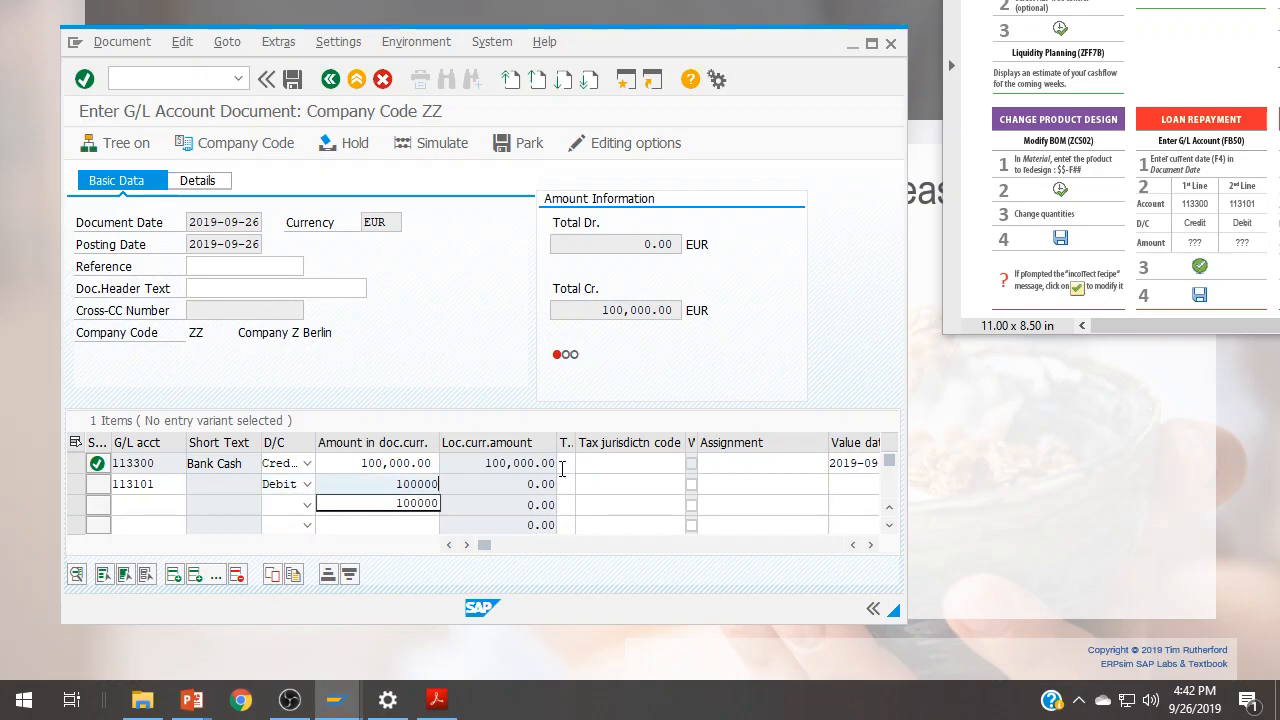
key("Return")
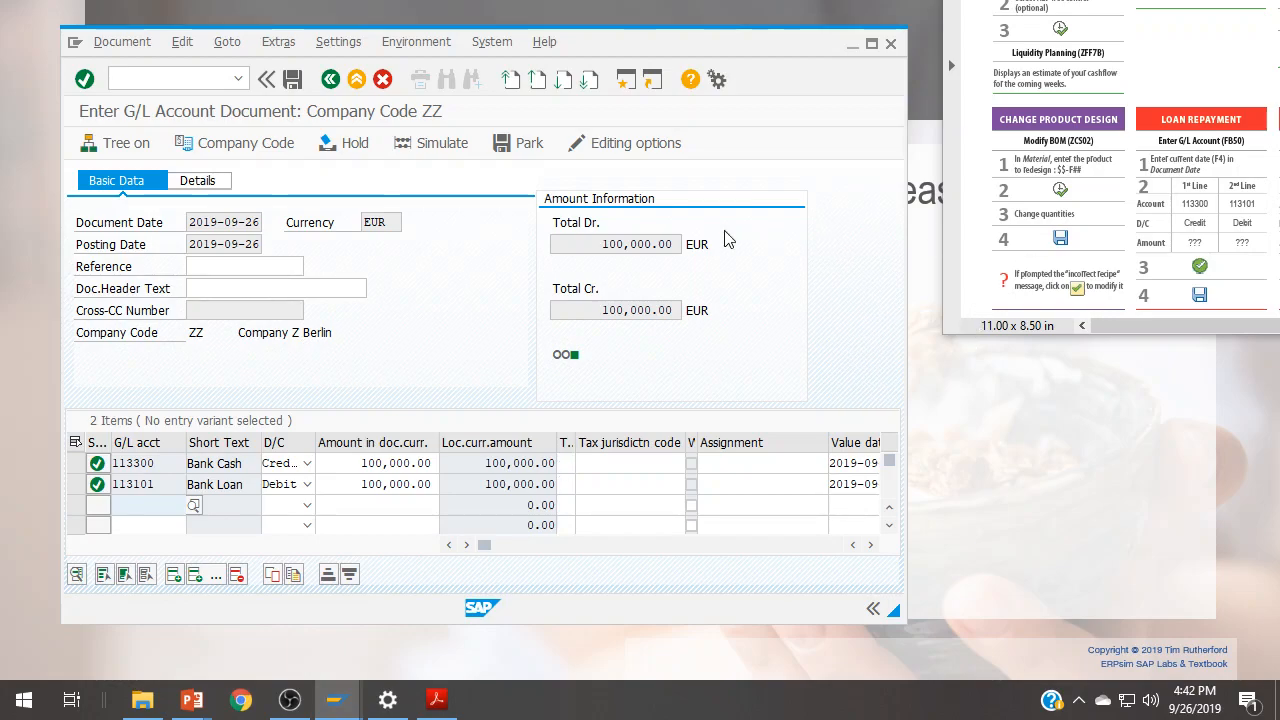
left_click(292, 79)
- Try G/L account 11000 from the Increase Capacity reference in the first line item, checking it in the account search
left_click_drag(1270, 0, 944, 17)
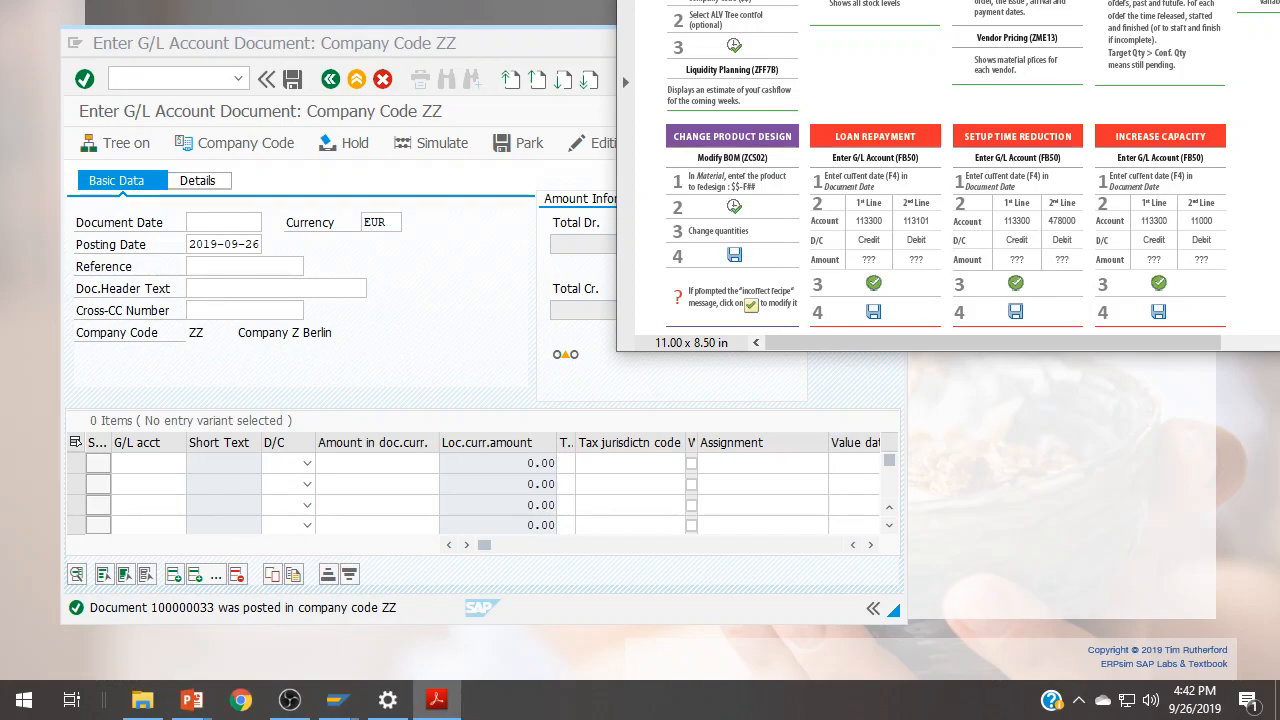
left_click_drag(944, 4, 981, 0)
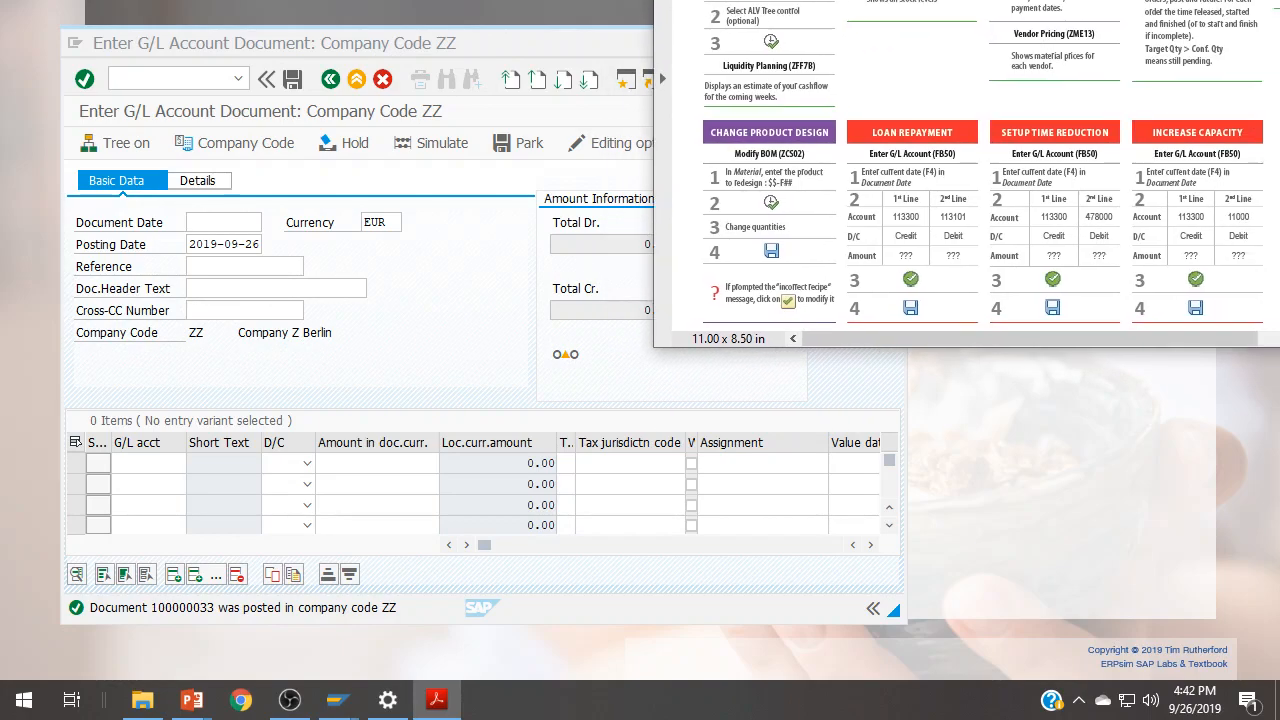
left_click(140, 463)
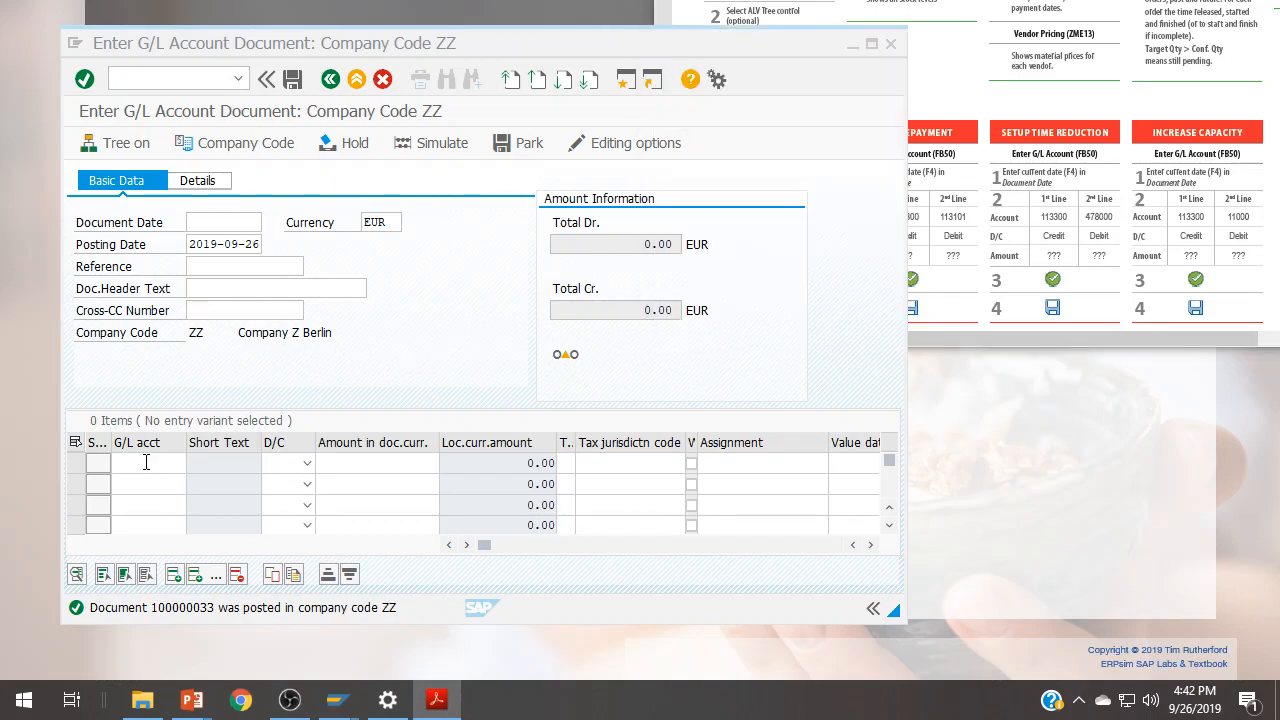
type("11")
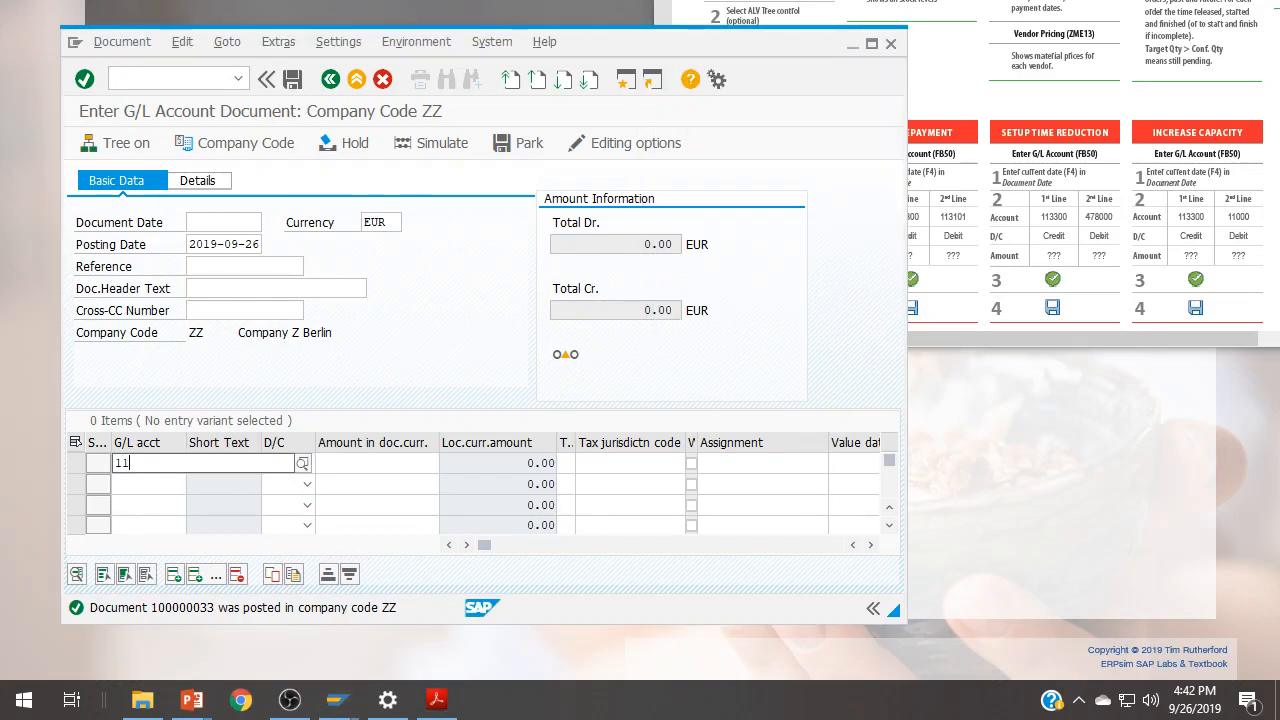
type("000")
key("BackSpace")
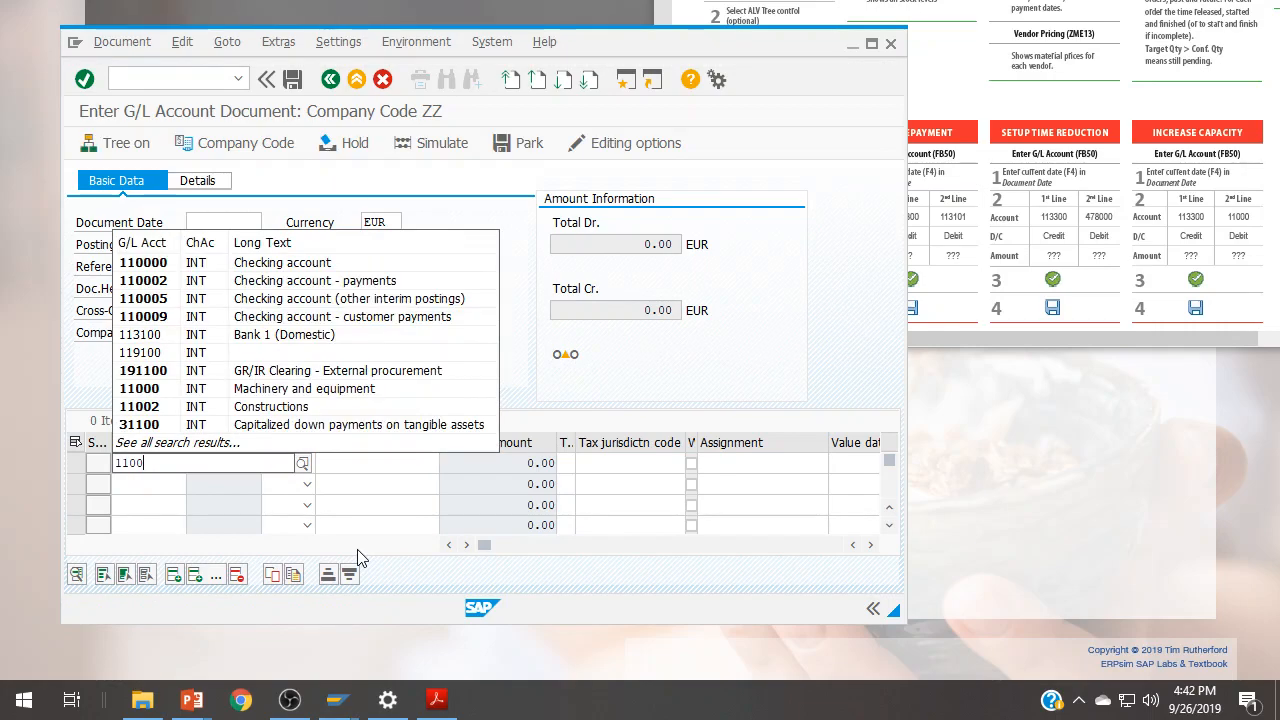
type("0")
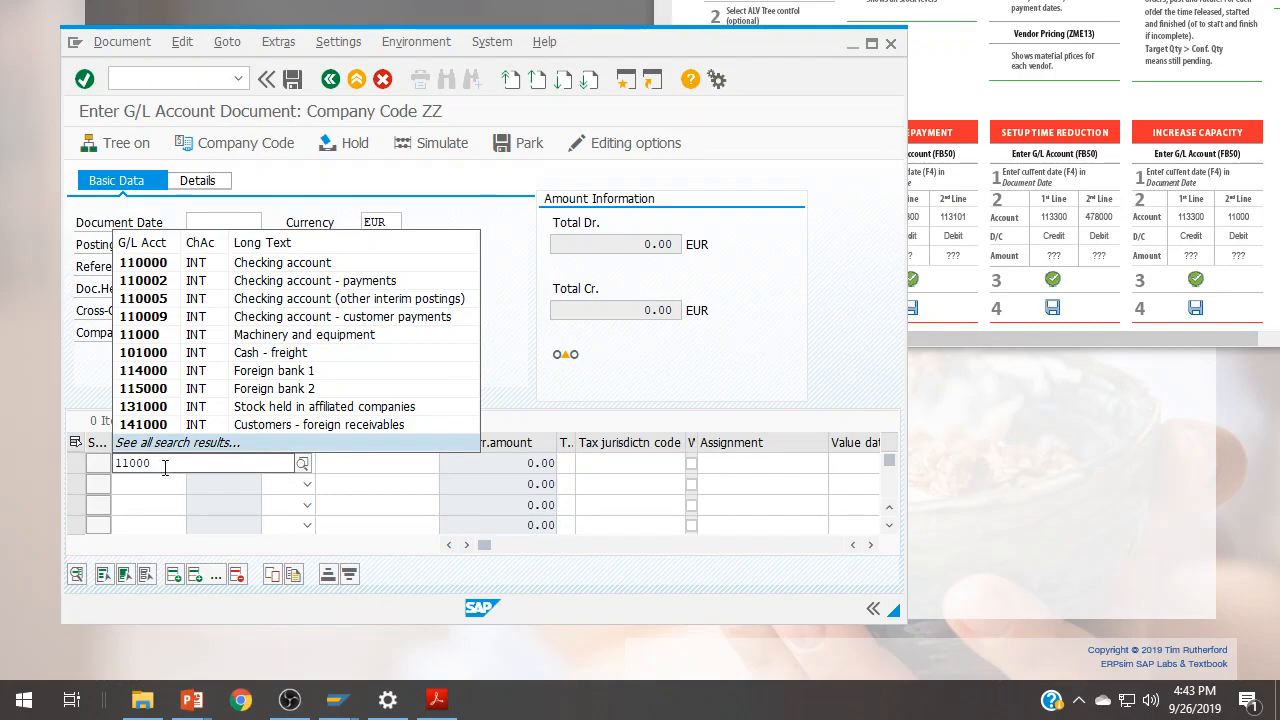
left_click(281, 513)
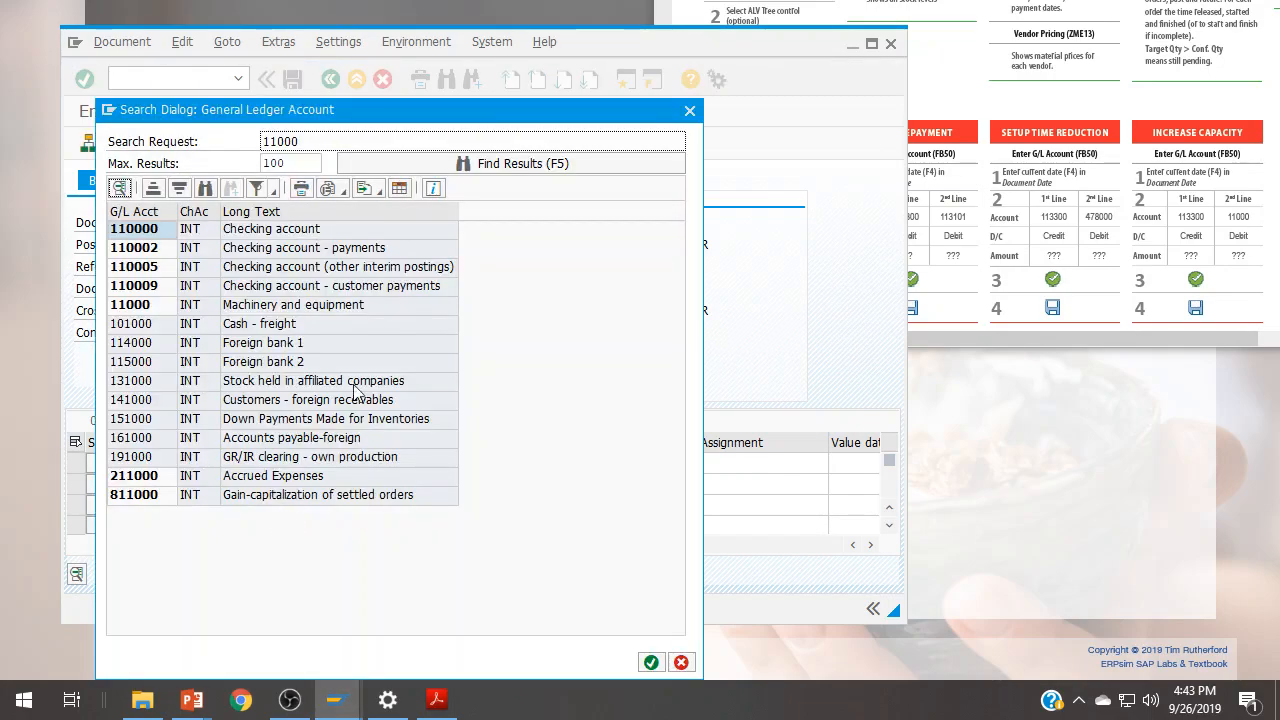
left_click(690, 110)
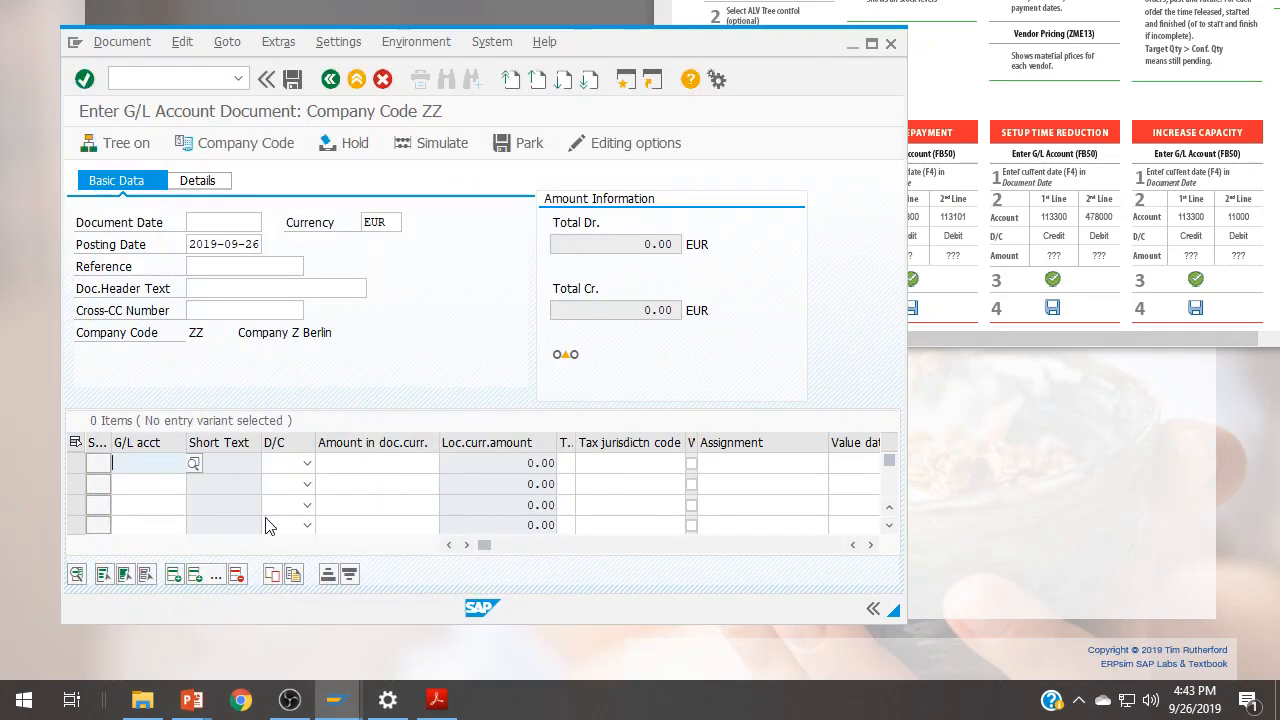
type("11000")
key("Return")
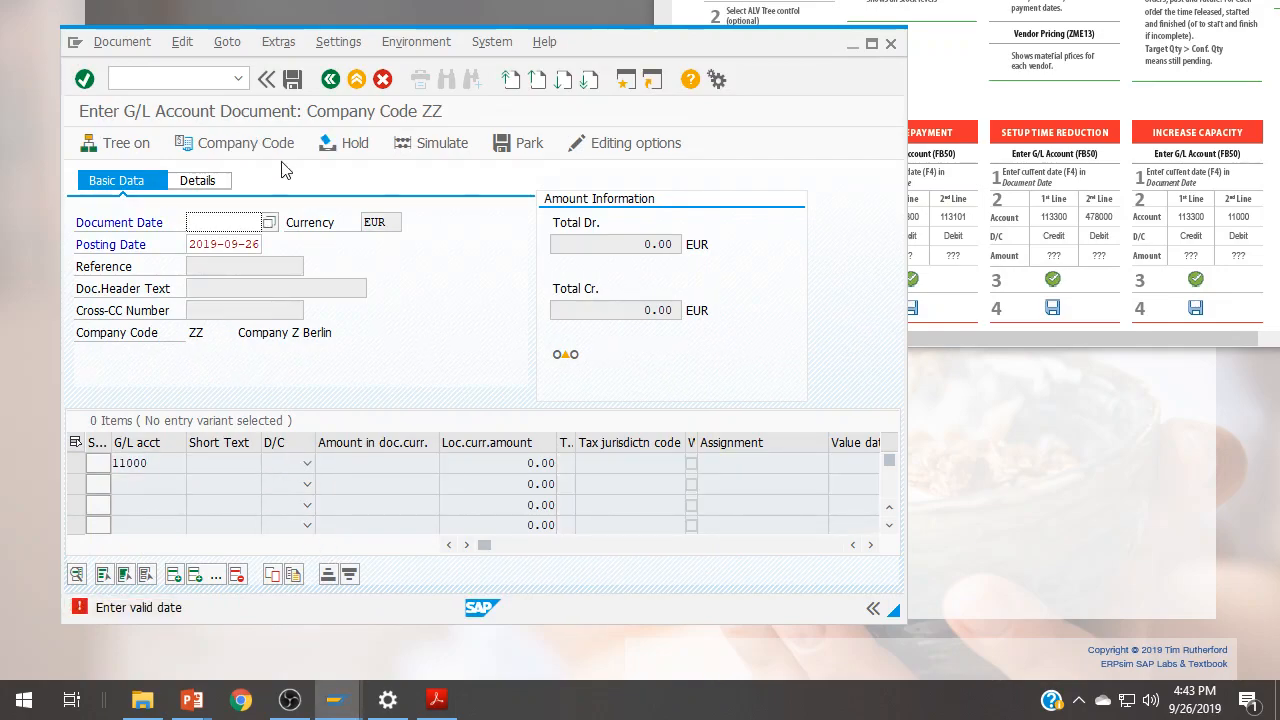
- Exit the G/L document without saving and rearrange the windows to show the Stock Levels section of the reference sheet
left_click(358, 82)
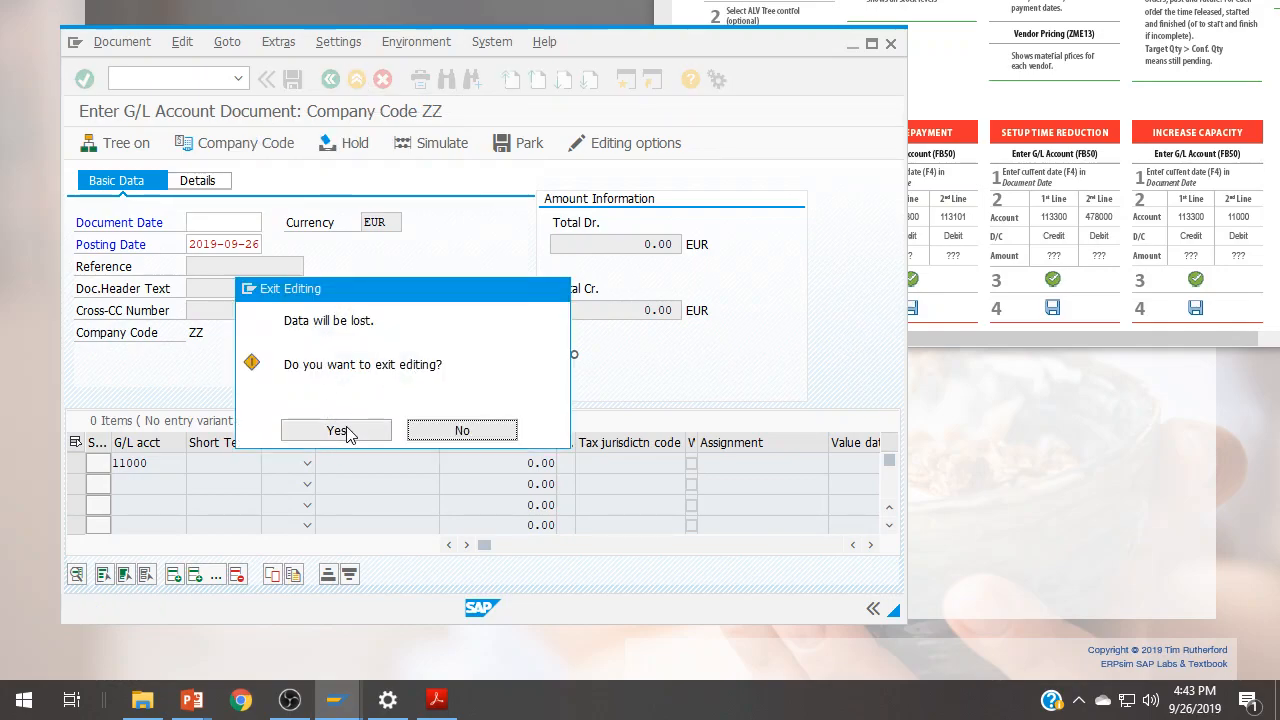
left_click(346, 432)
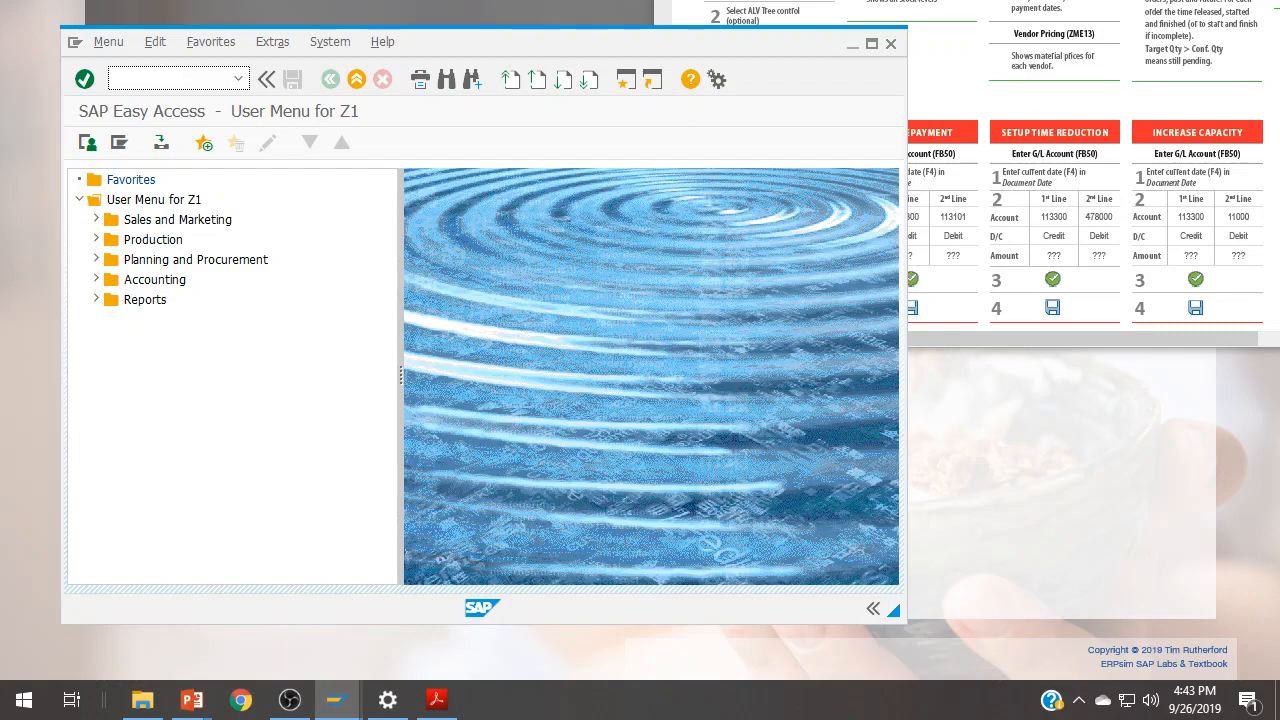
left_click_drag(462, 48, 508, 36)
left_click_drag(900, 0, 1151, 0)
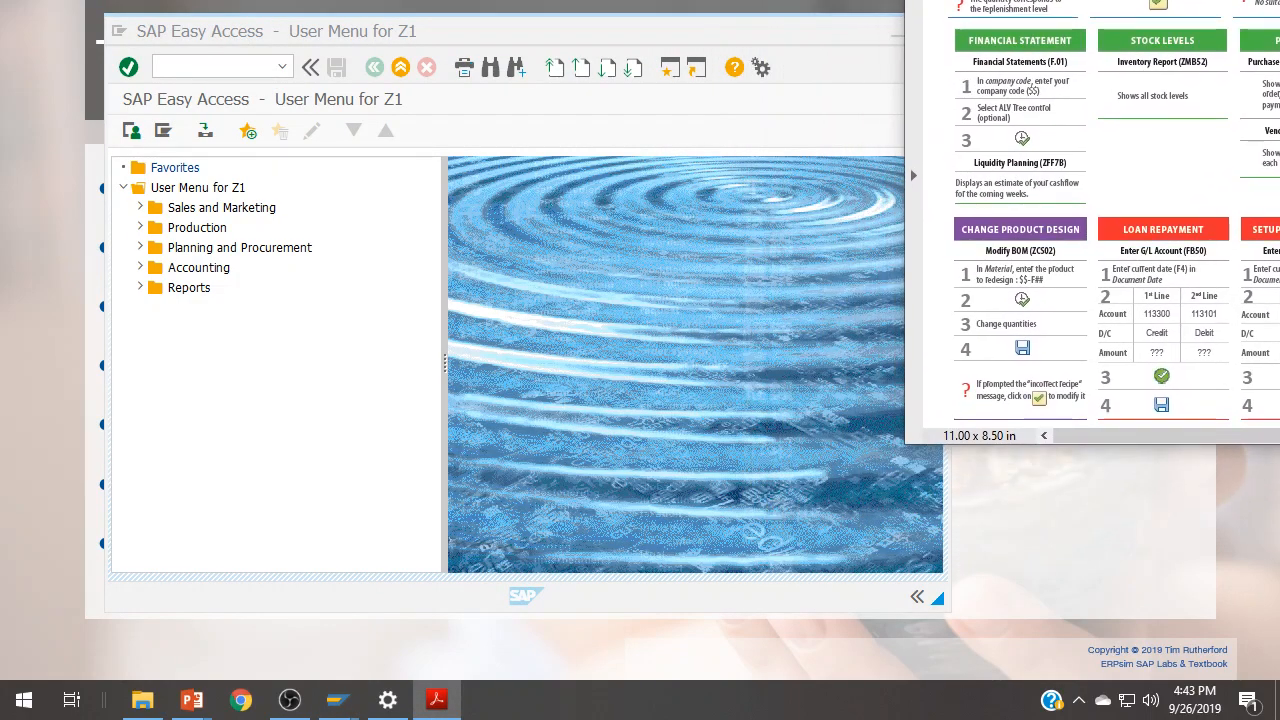
- Run transaction zmb52 to open the inventory report
left_click(190, 63)
type("zmb52")
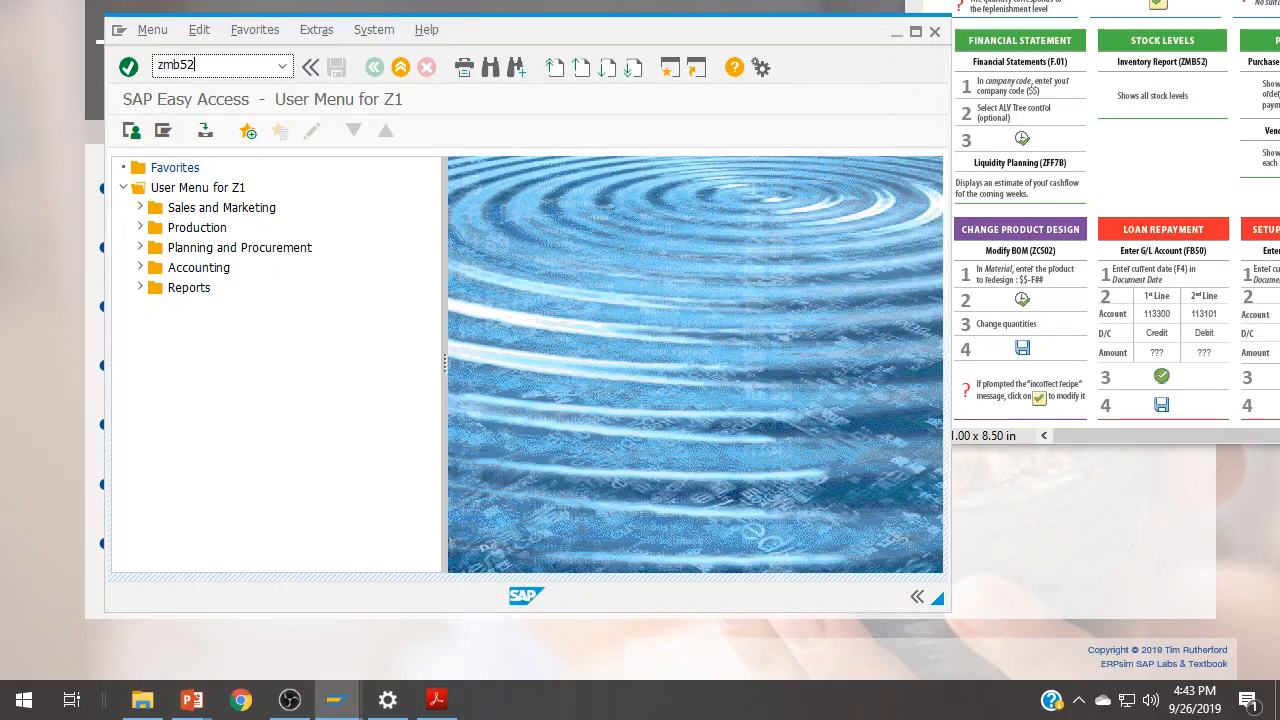
key("Return")
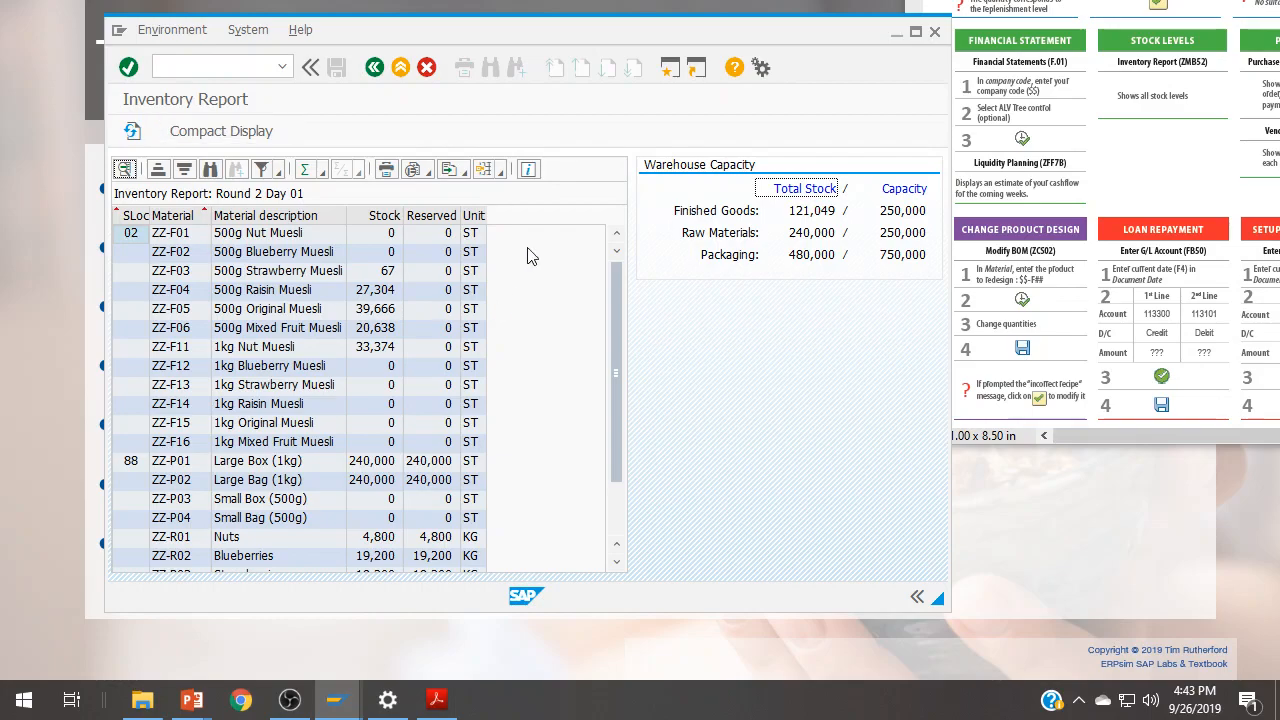
- Try the compact display of the inventory report and maximize its window to view all stock rows
left_click(200, 130)
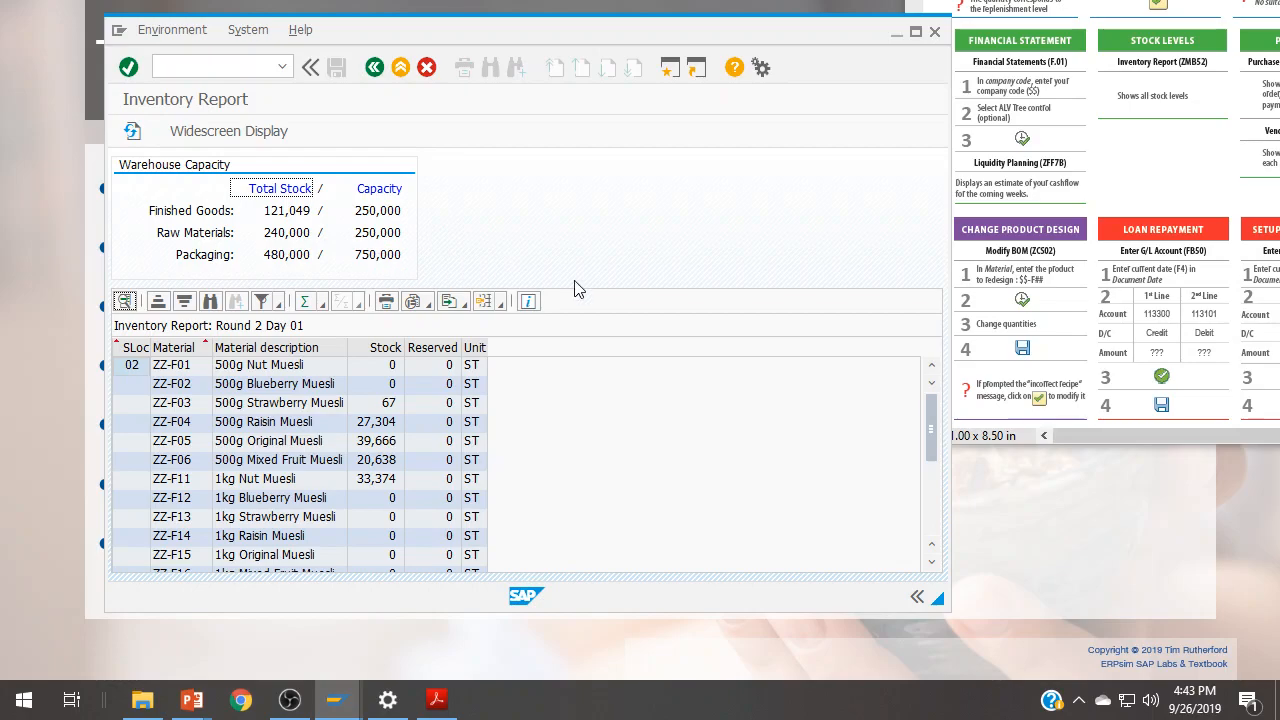
left_click_drag(830, 38, 813, 34)
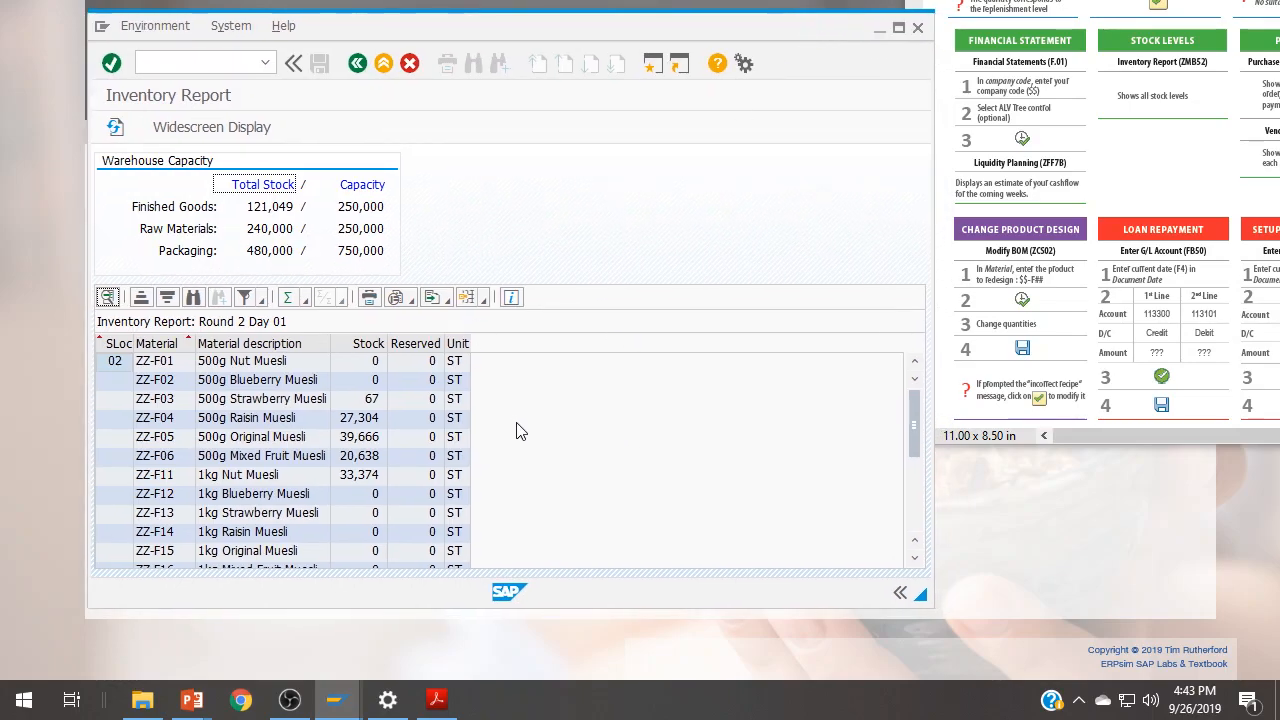
left_click(898, 27)
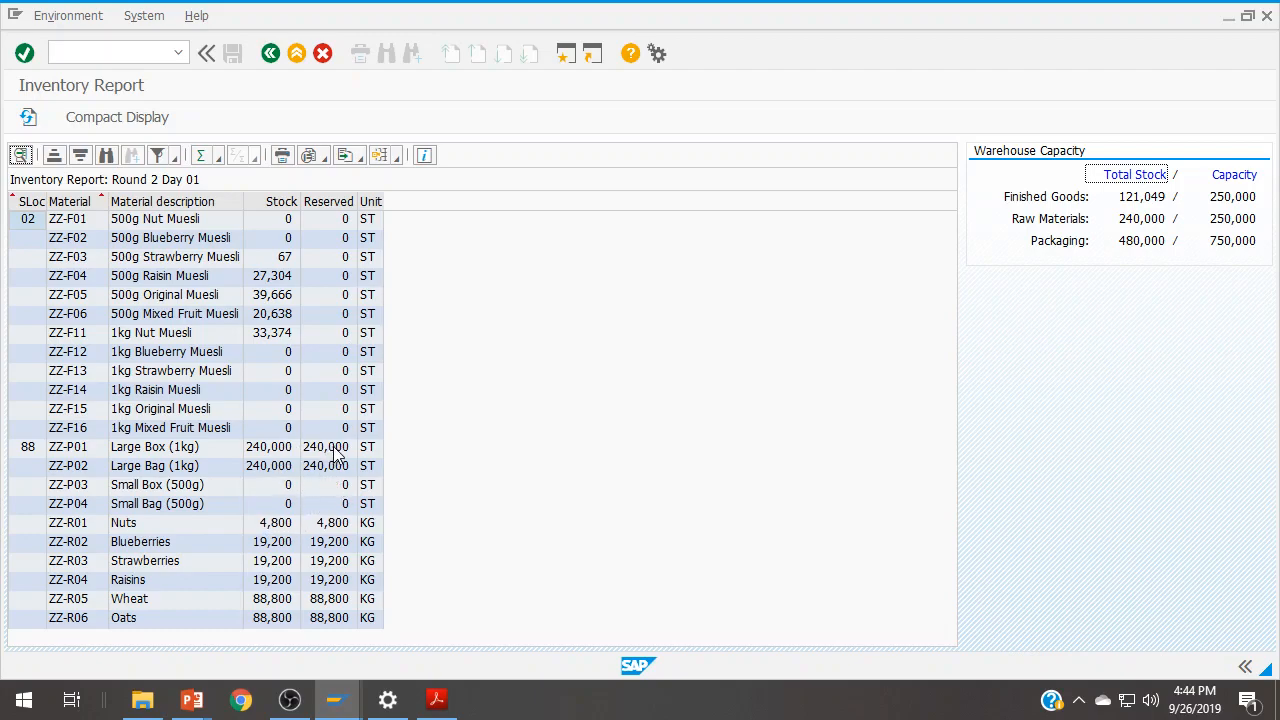
- Open the production schedule report in a separate session with /ozcoois
left_click(128, 57)
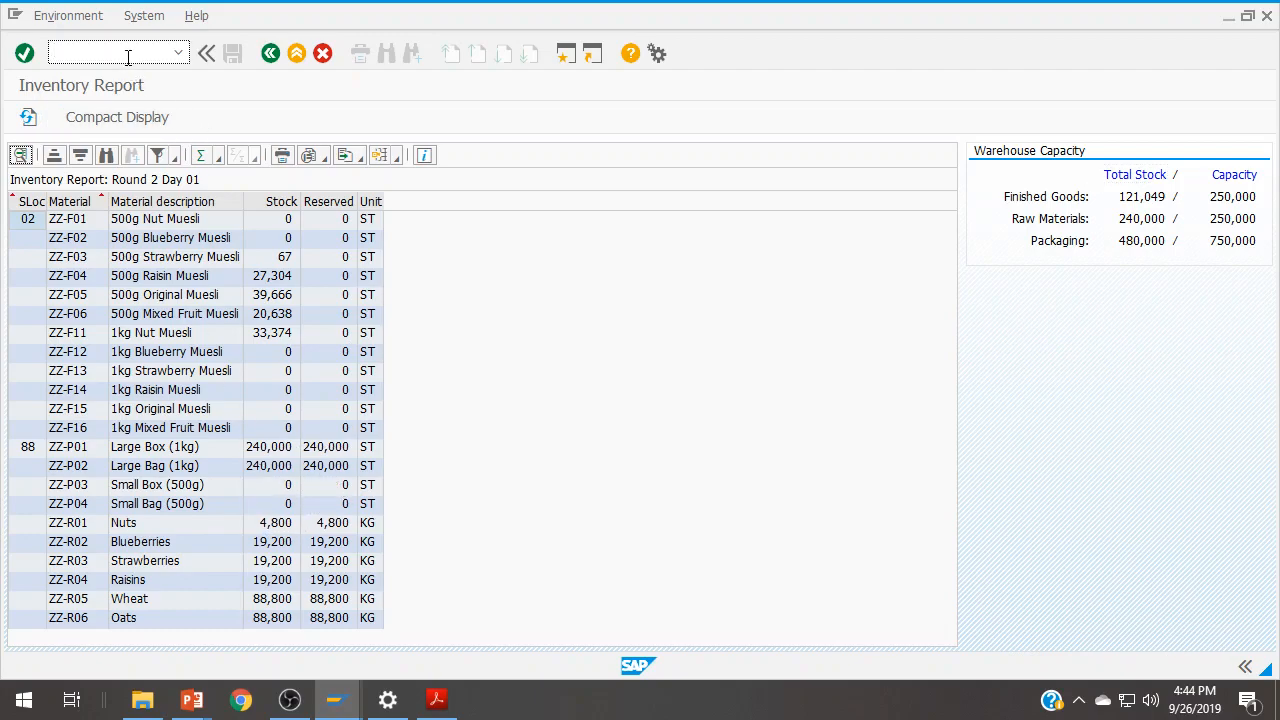
type("/zcool")
key("Return")
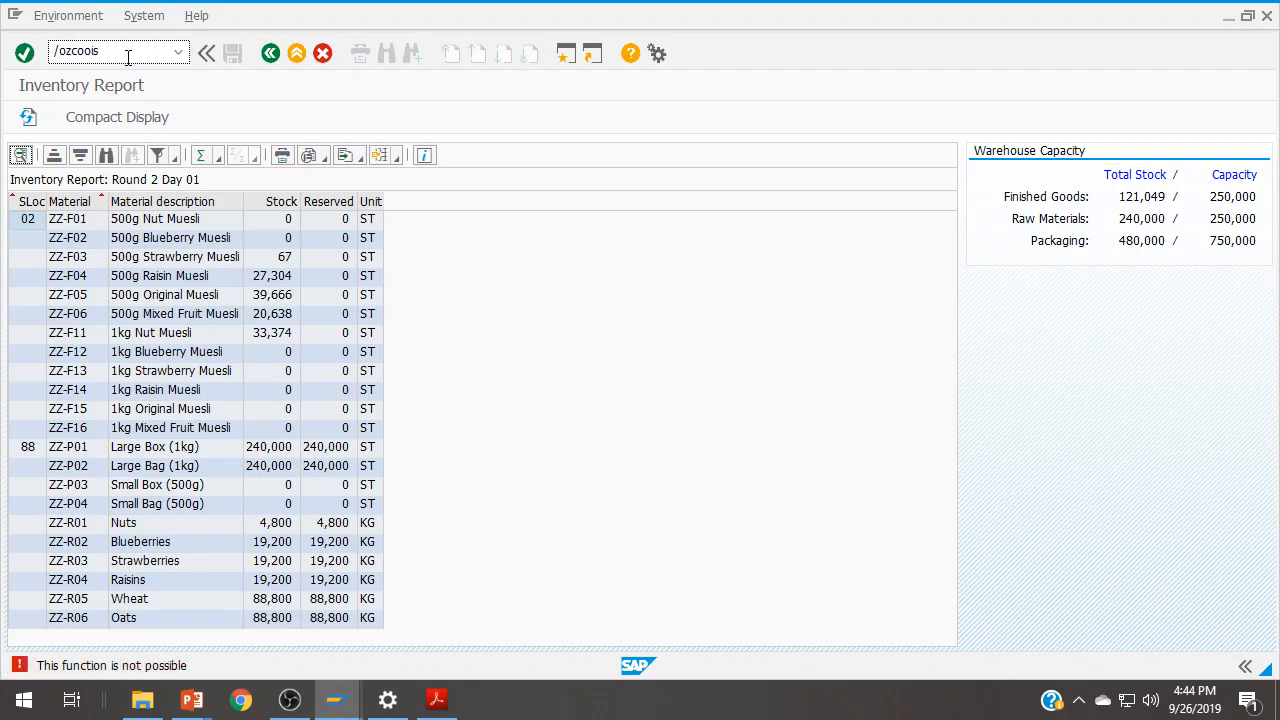
type("/ozcoois")
key("Return")
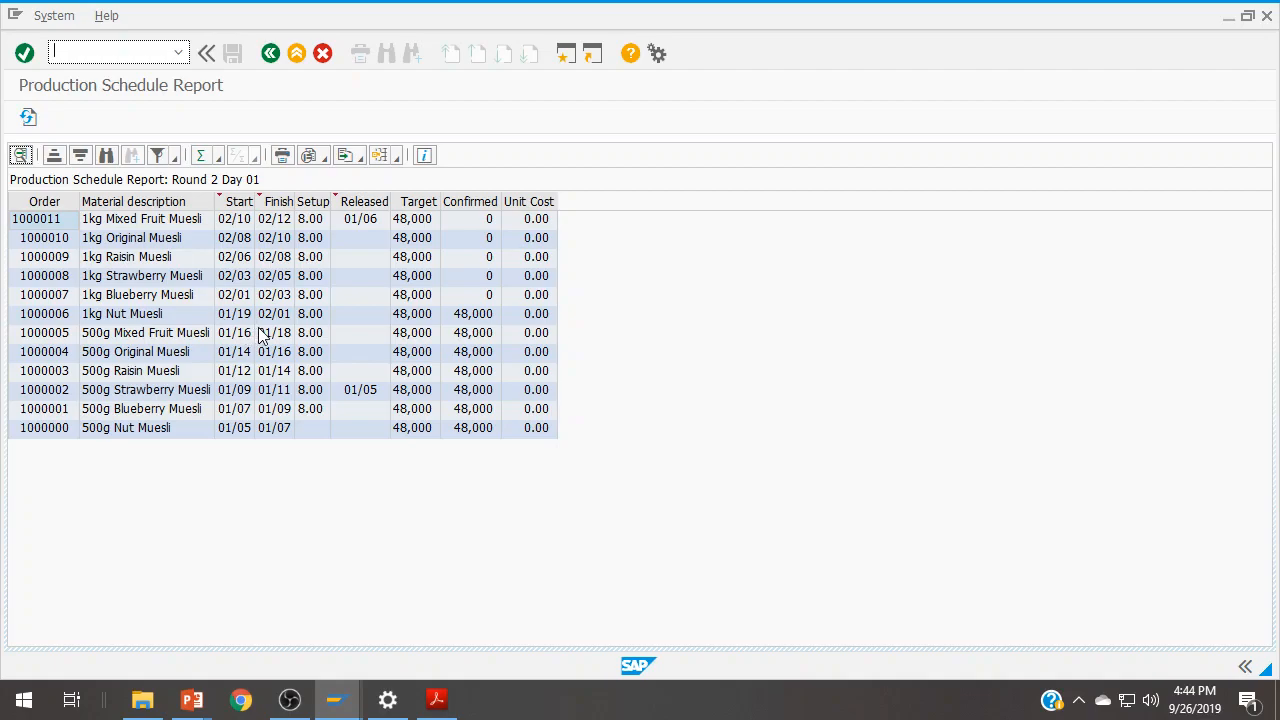
- Minimize the production schedule window to show the inventory report, and switch back to the production schedule session
left_click(1229, 17)
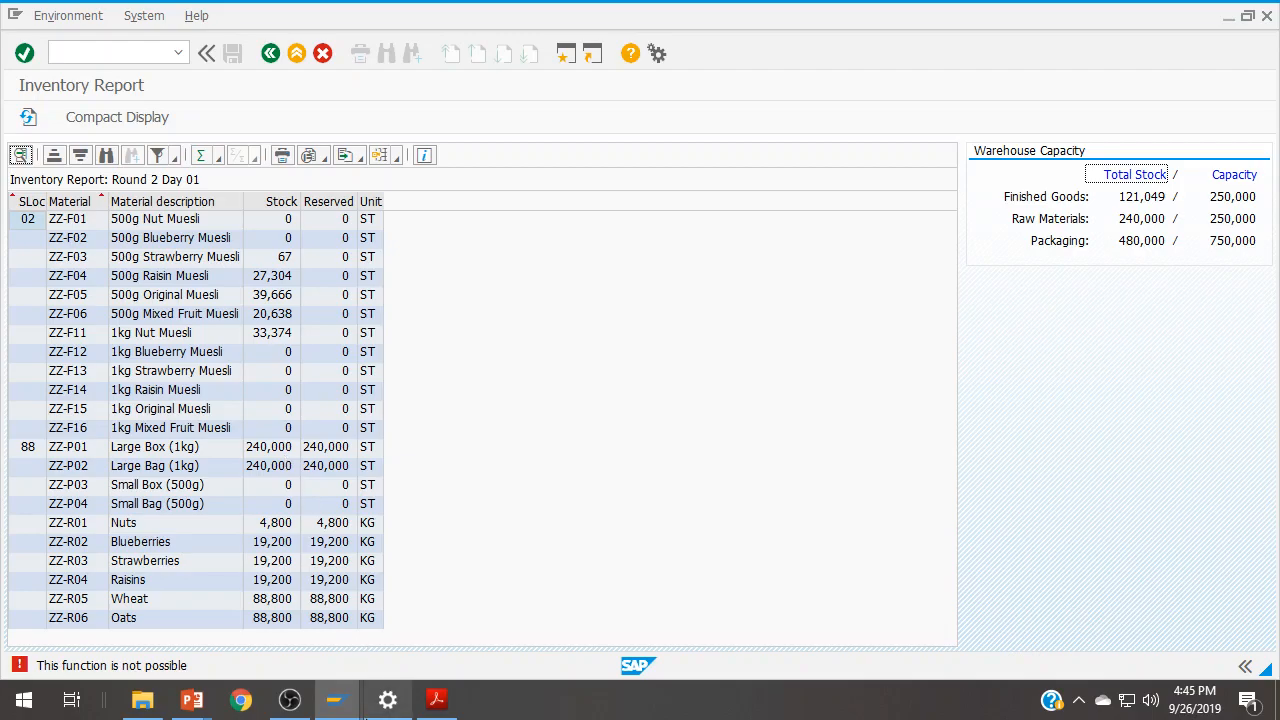
left_click(347, 704)
left_click(468, 648)
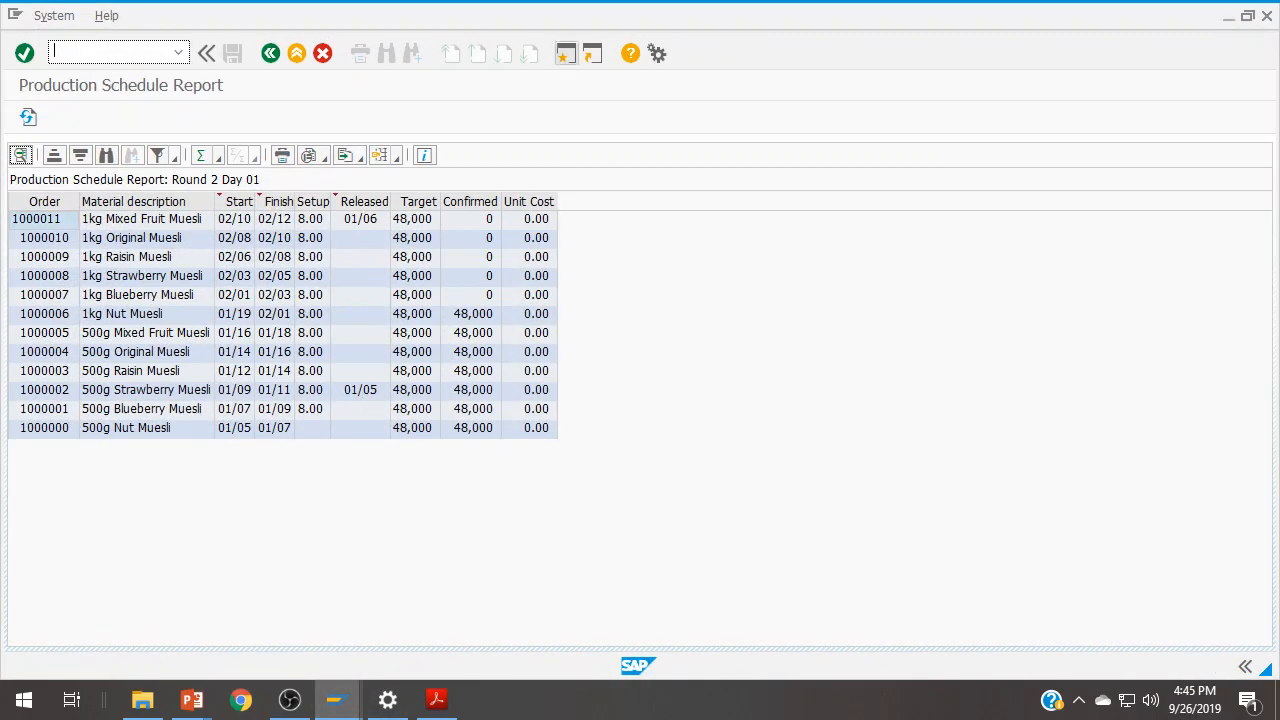
- Close the production schedule session, exit the inventory report to the user menu and restore the smaller window
left_click(1267, 16)
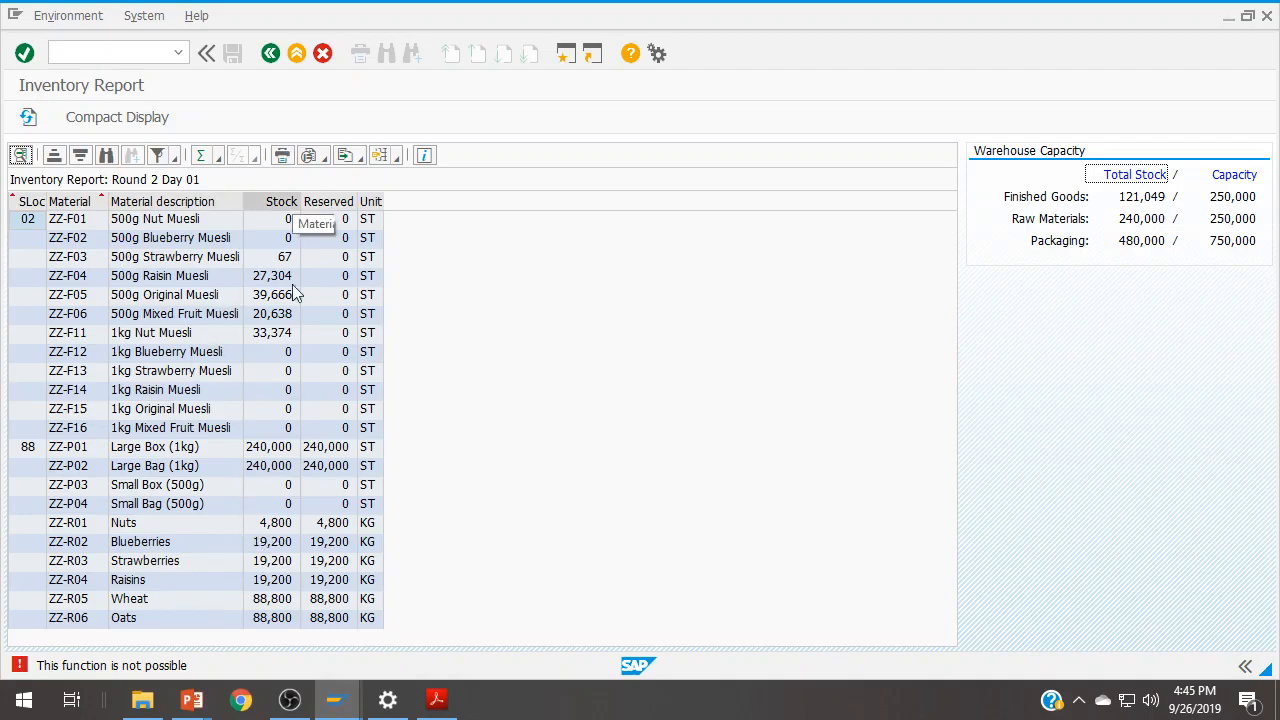
left_click(297, 53)
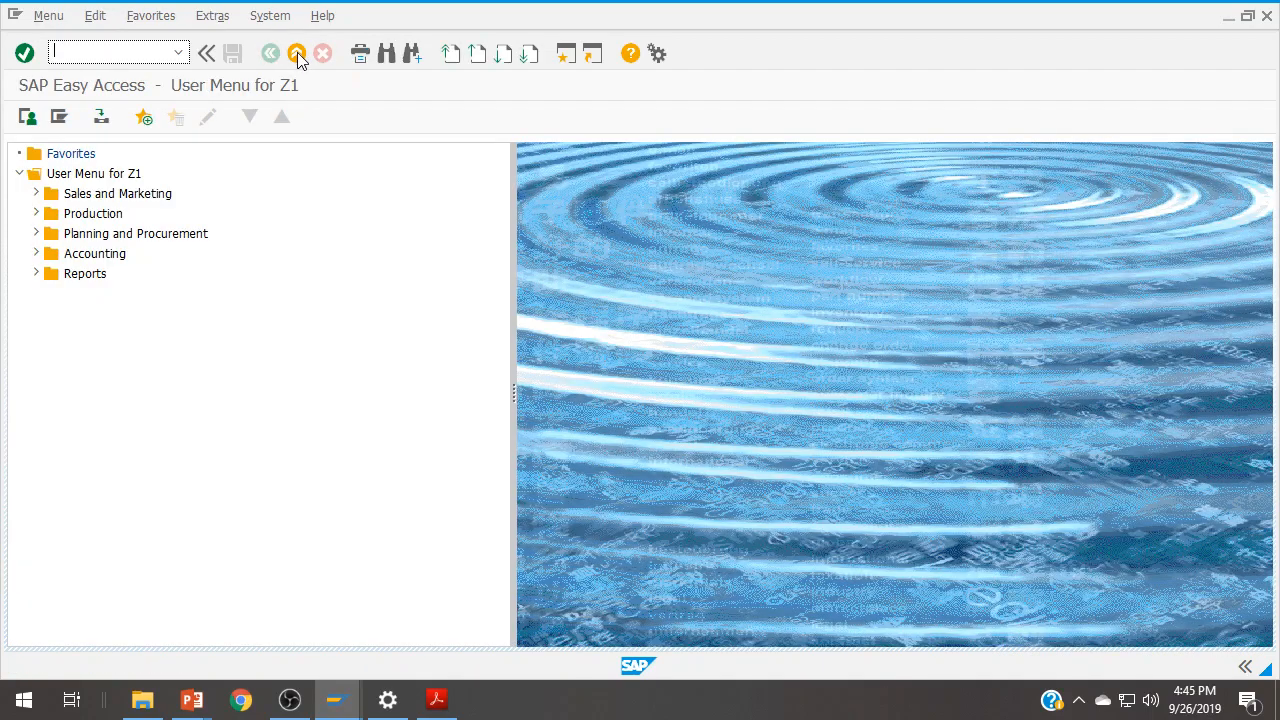
left_click_drag(491, 29, 498, 68)
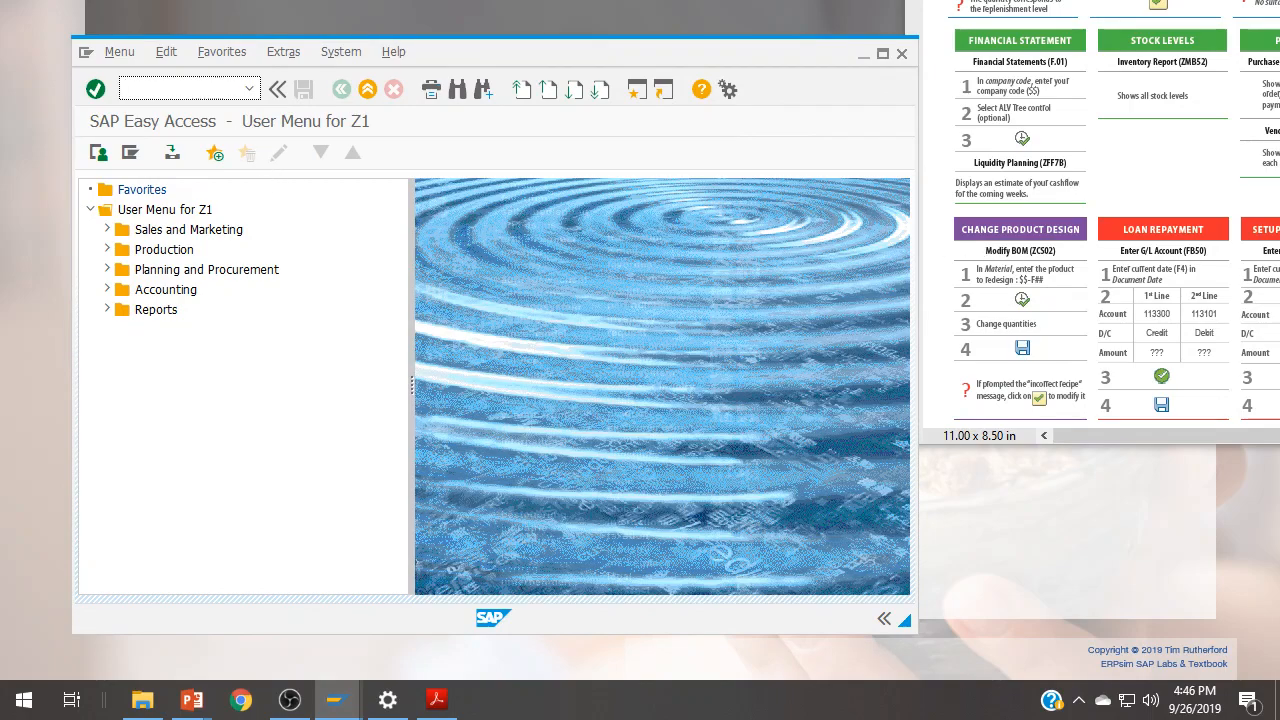
- Reopen the inventory report and start the BOM change transaction in a new session with /ozcs02
key("Return")
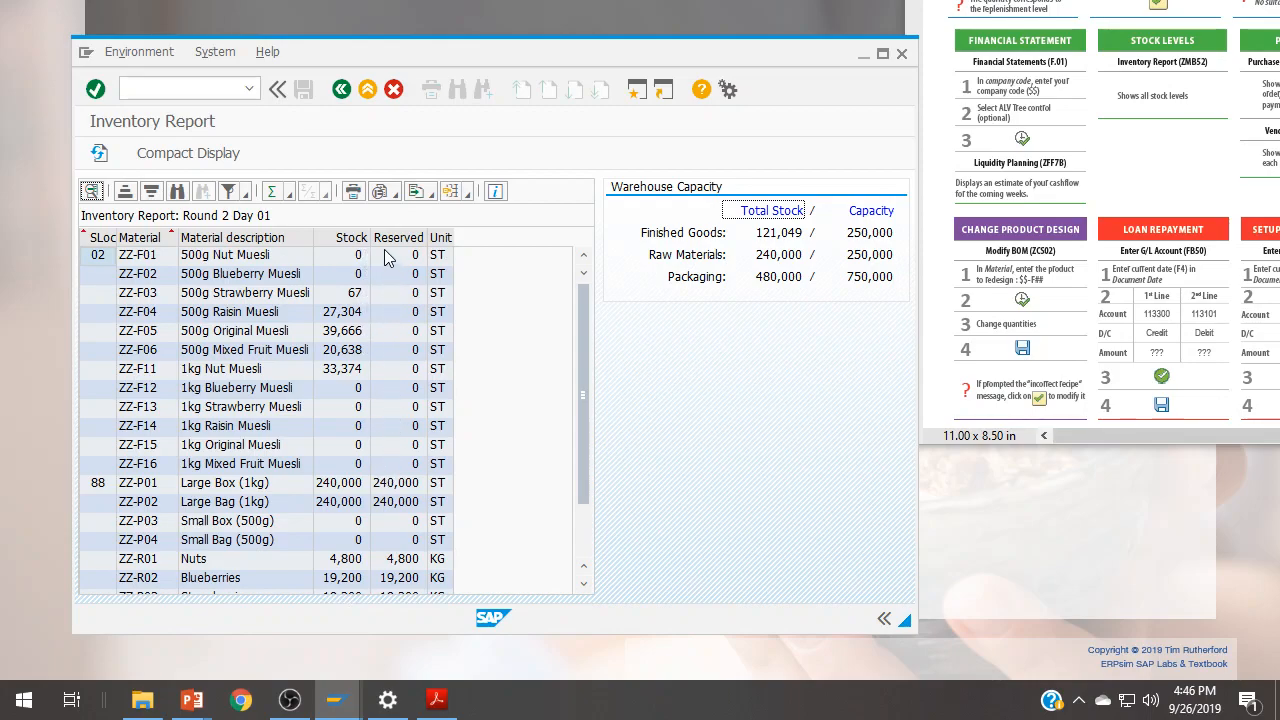
left_click(168, 86)
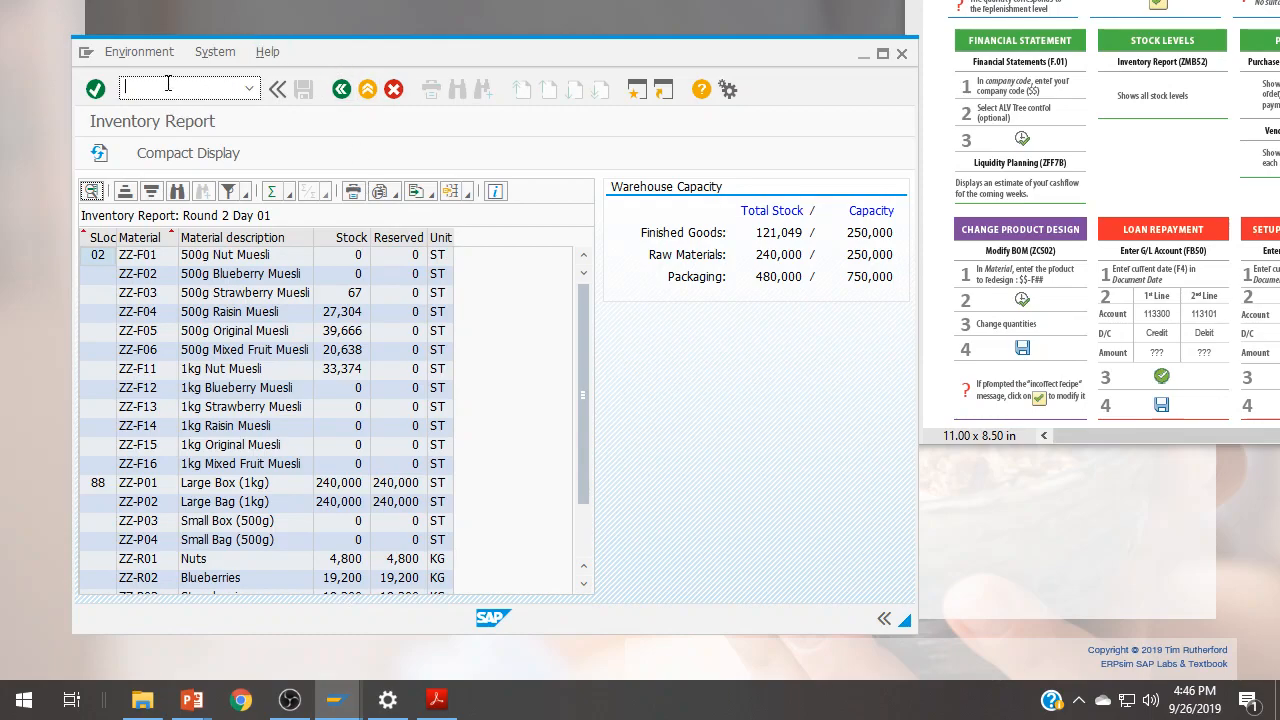
type("/ozcs02")
key("Return")
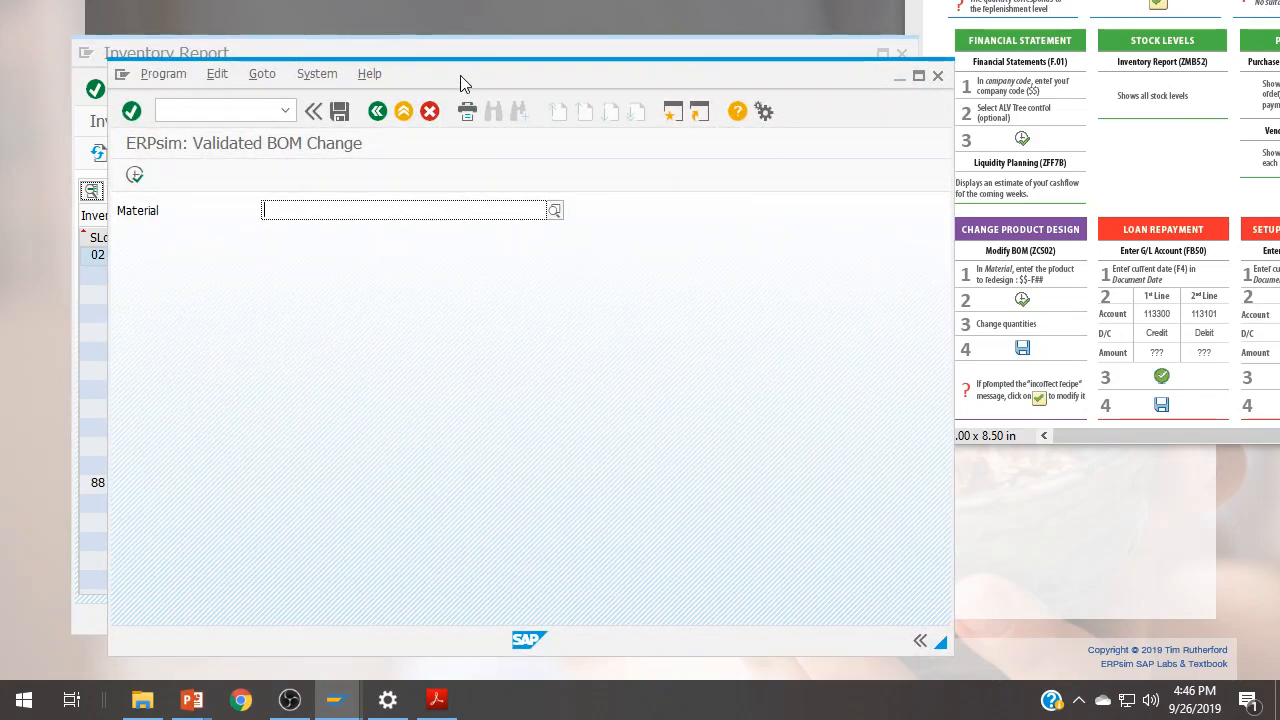
- Place the BOM change window beside the inventory report and try to open the bill of materials for material ZZ-F04
left_click_drag(460, 75, 752, 56)
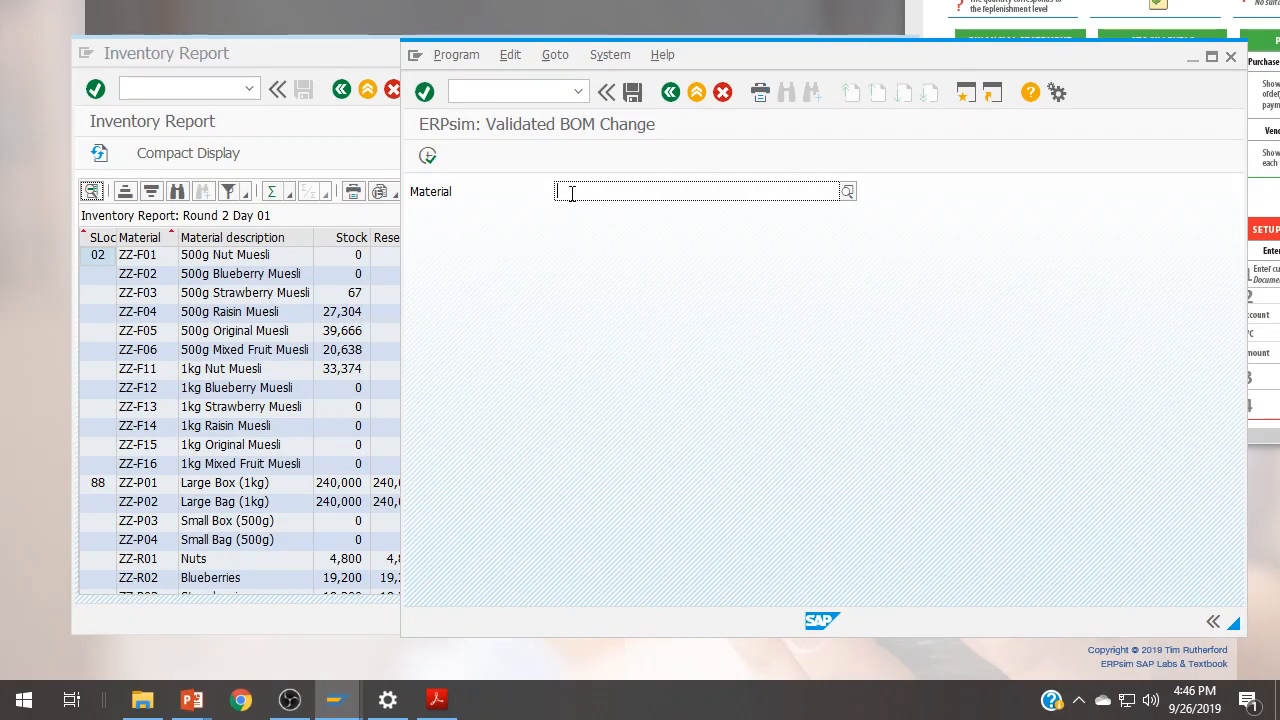
type("zz-f04")
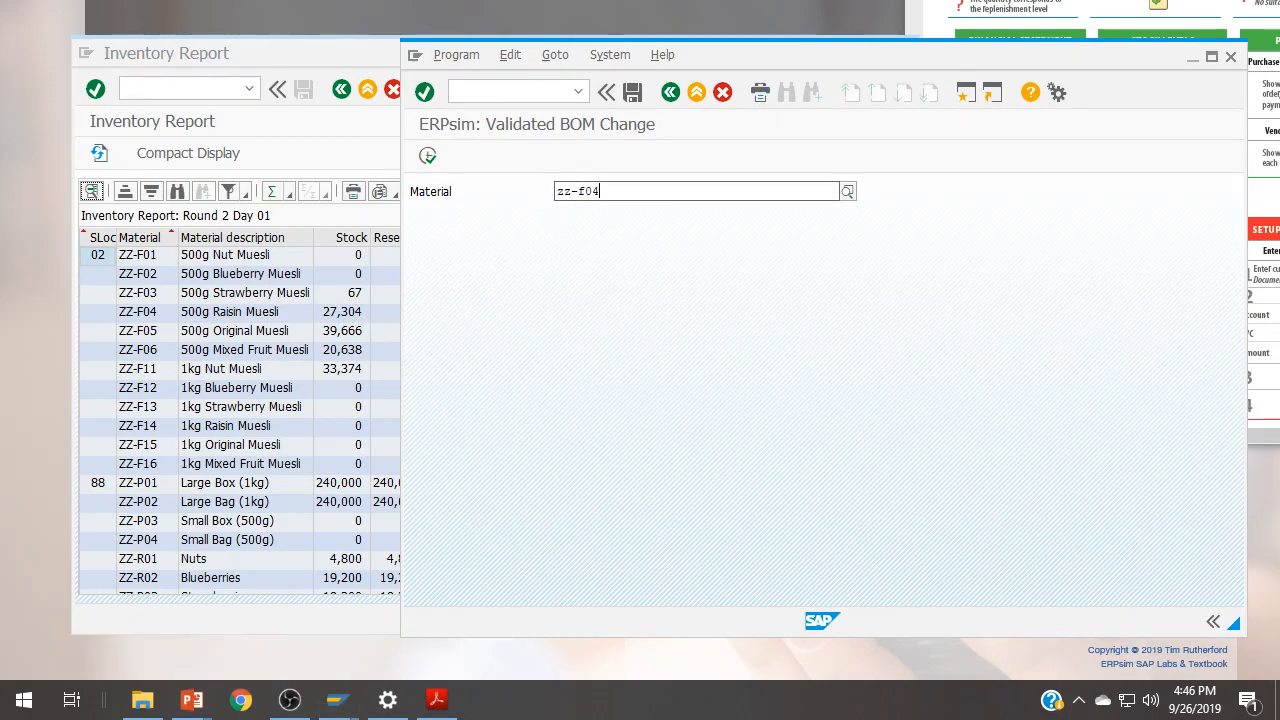
left_click(629, 237)
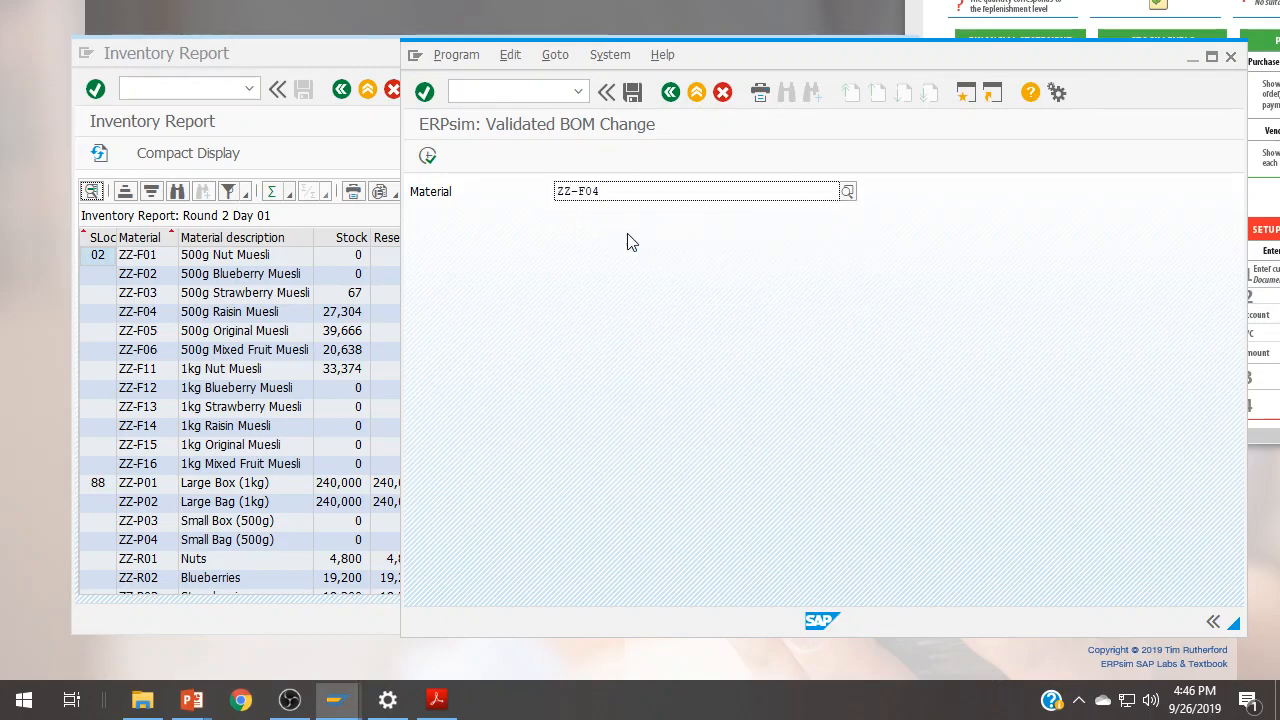
left_click_drag(924, 57, 588, 76)
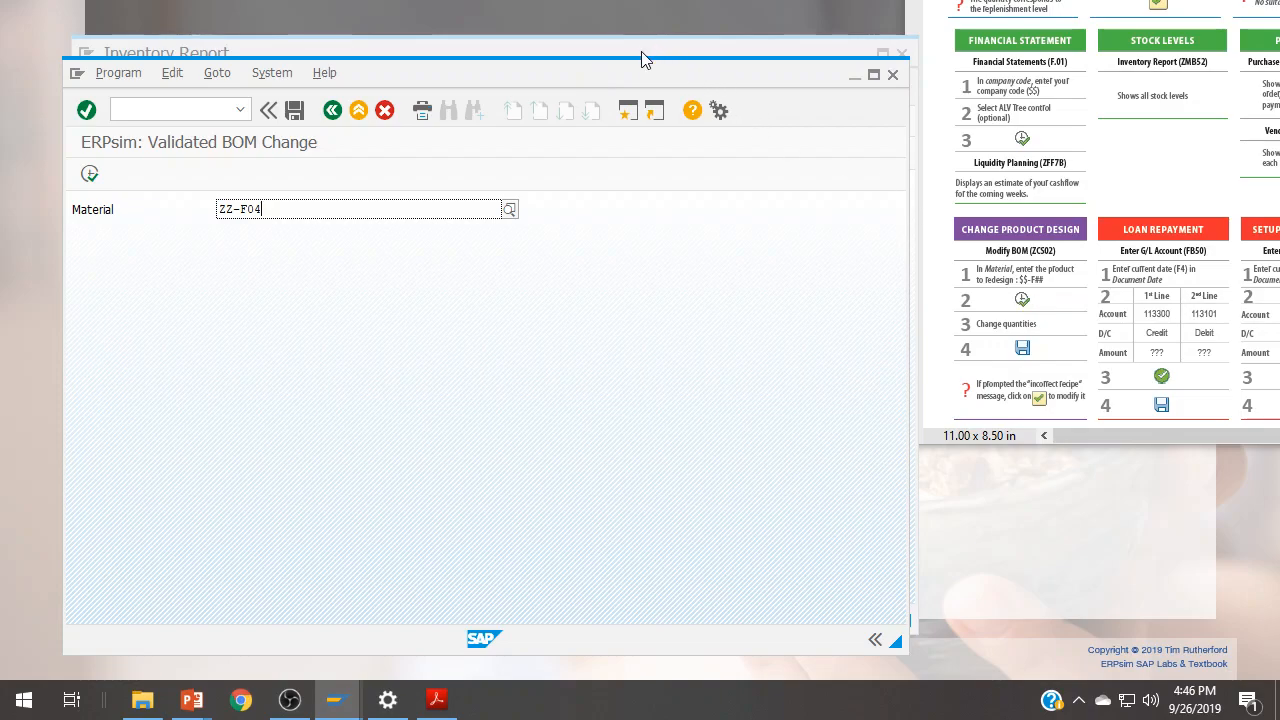
left_click_drag(520, 83, 936, 77)
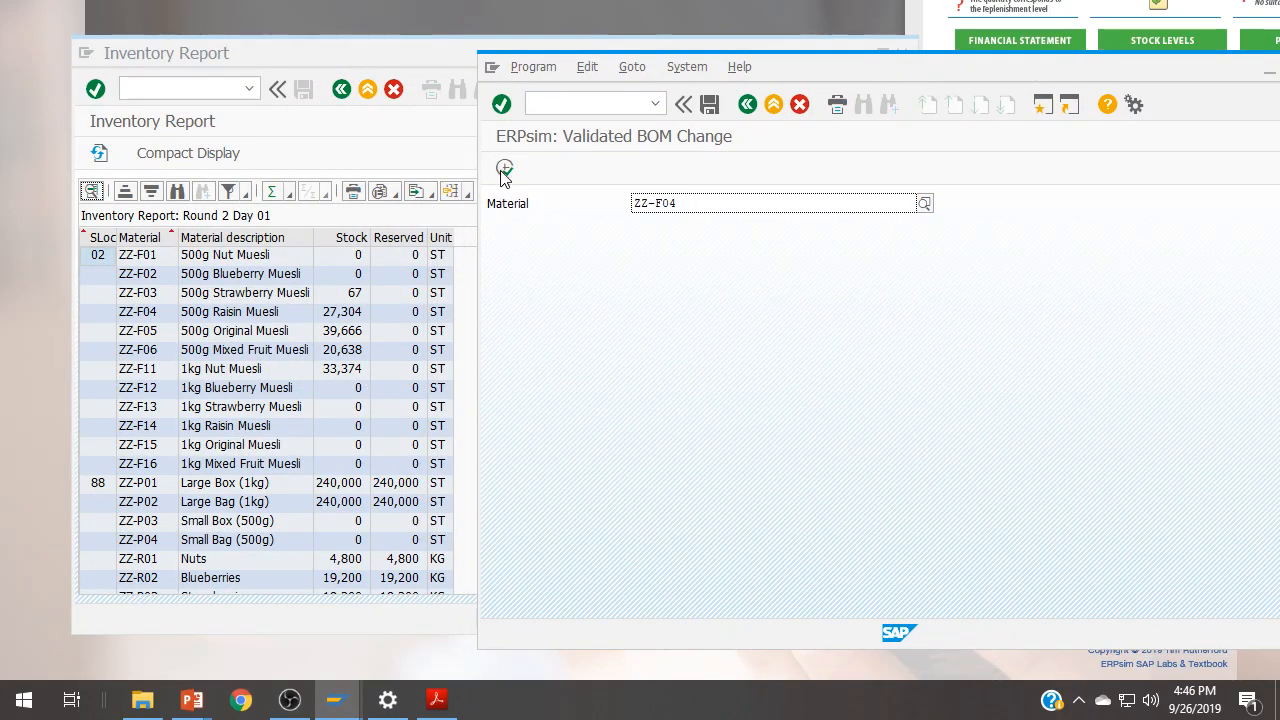
left_click(504, 167)
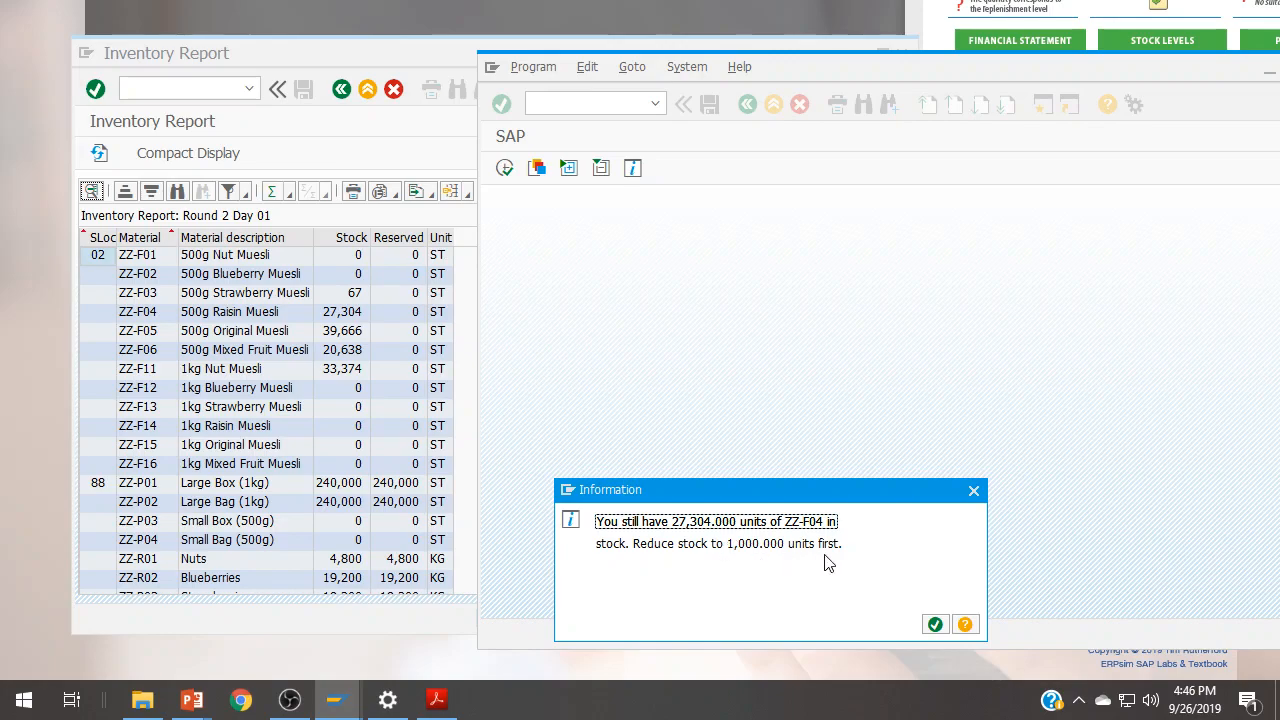
left_click(972, 491)
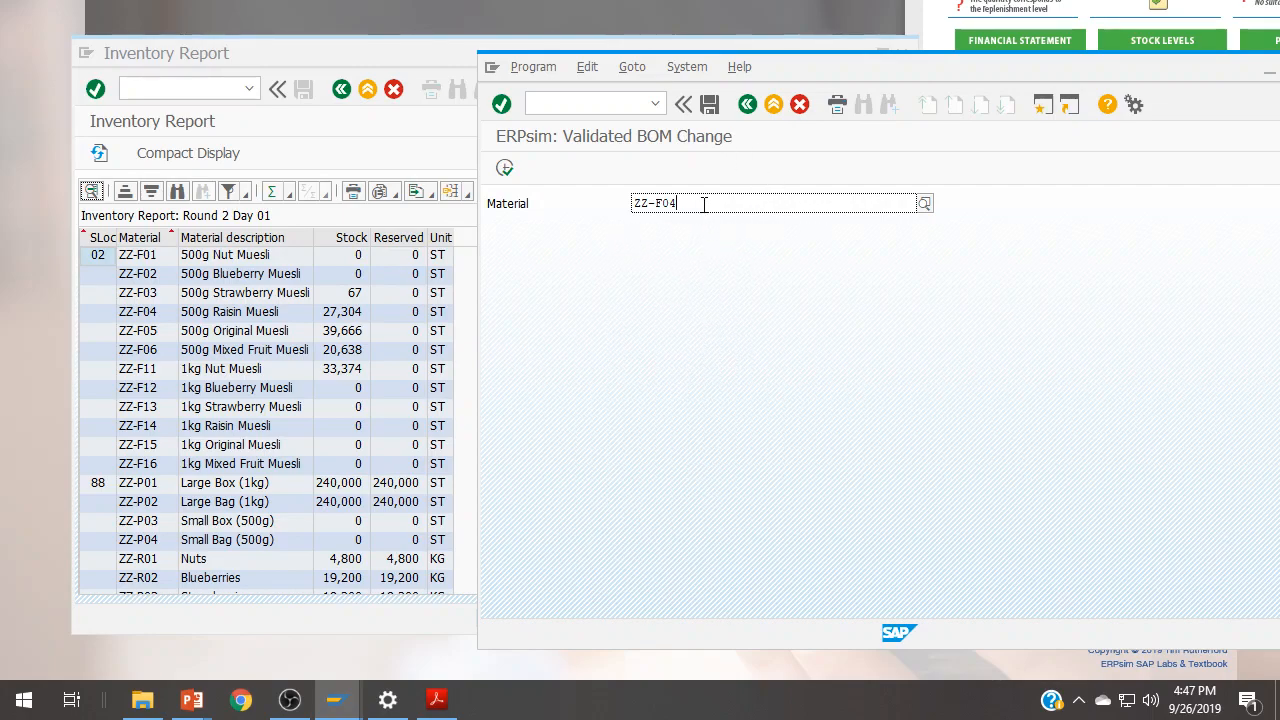
- Change the material to ZZ-F01, open its bill of materials and maximize the window to show the component quantities
key("BackSpace")
type("1")
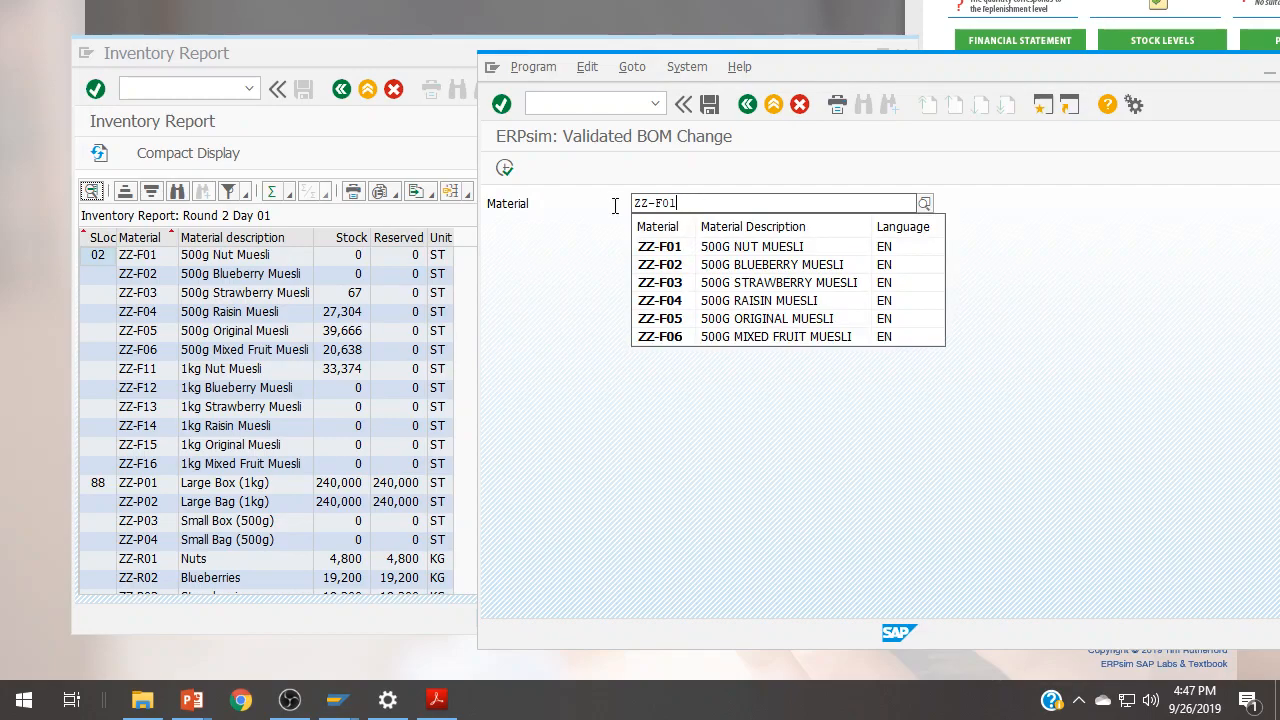
left_click(719, 257)
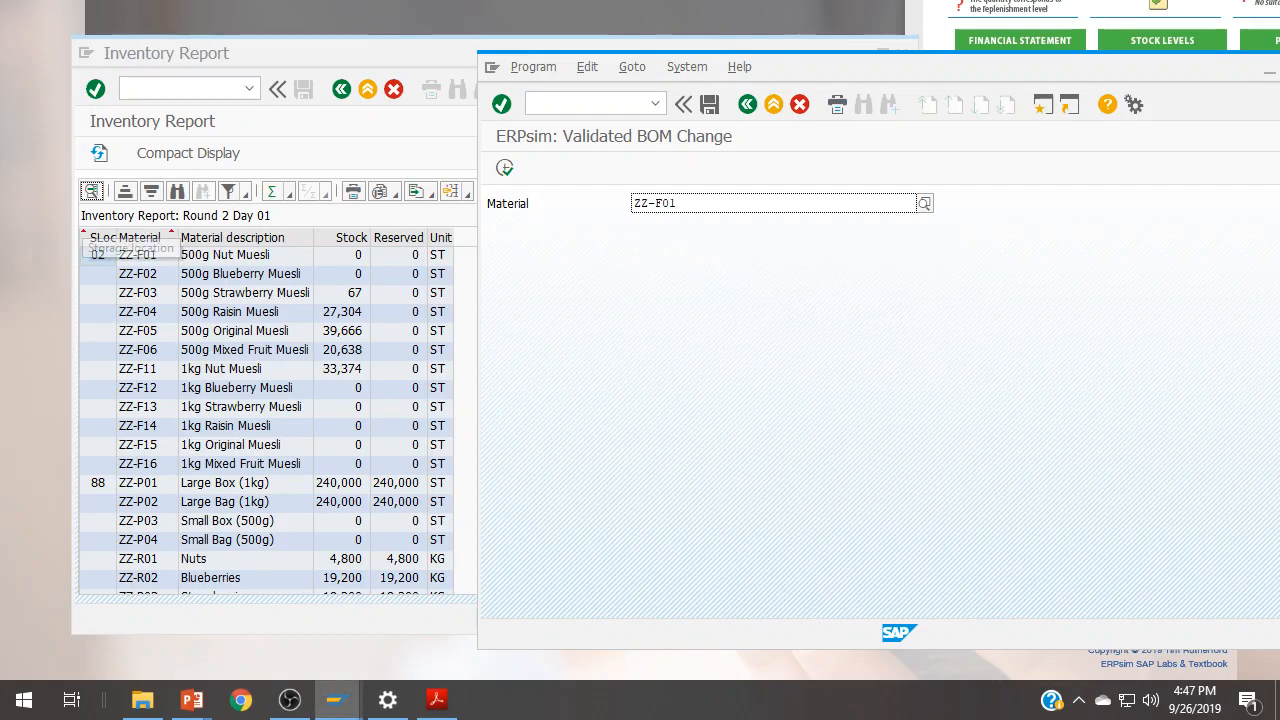
left_click(504, 167)
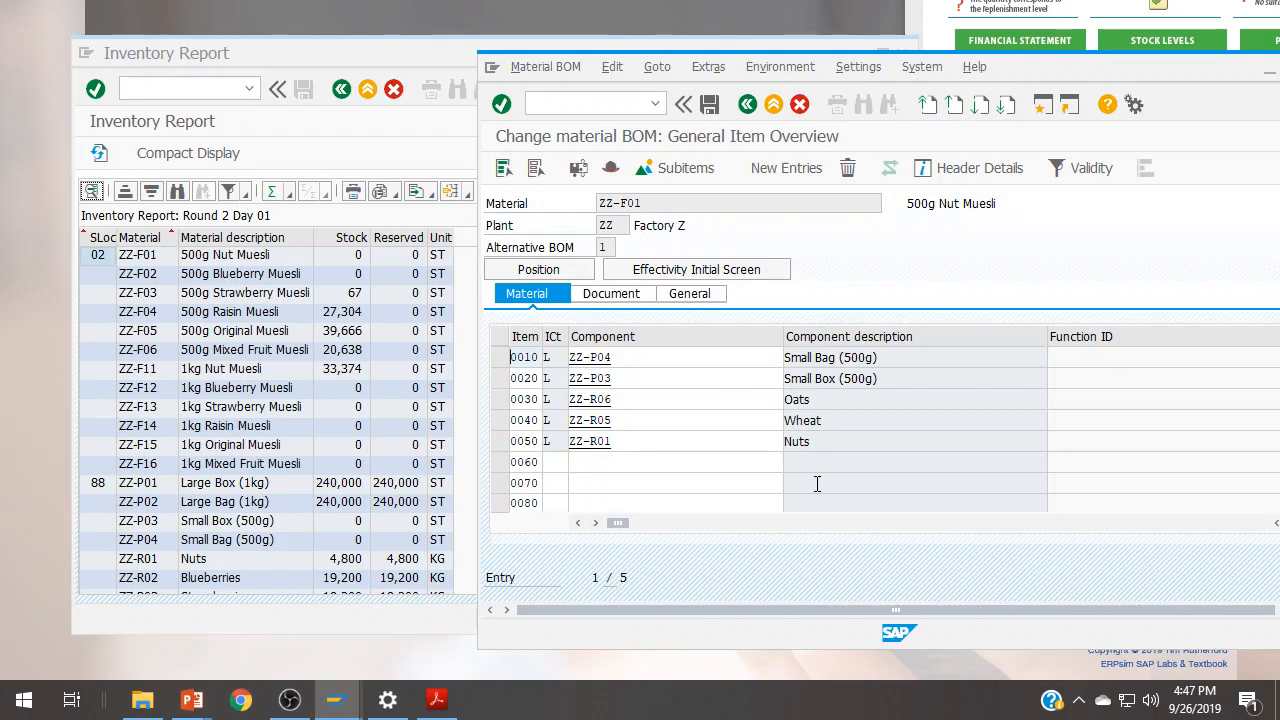
left_click_drag(1115, 65, 731, 42)
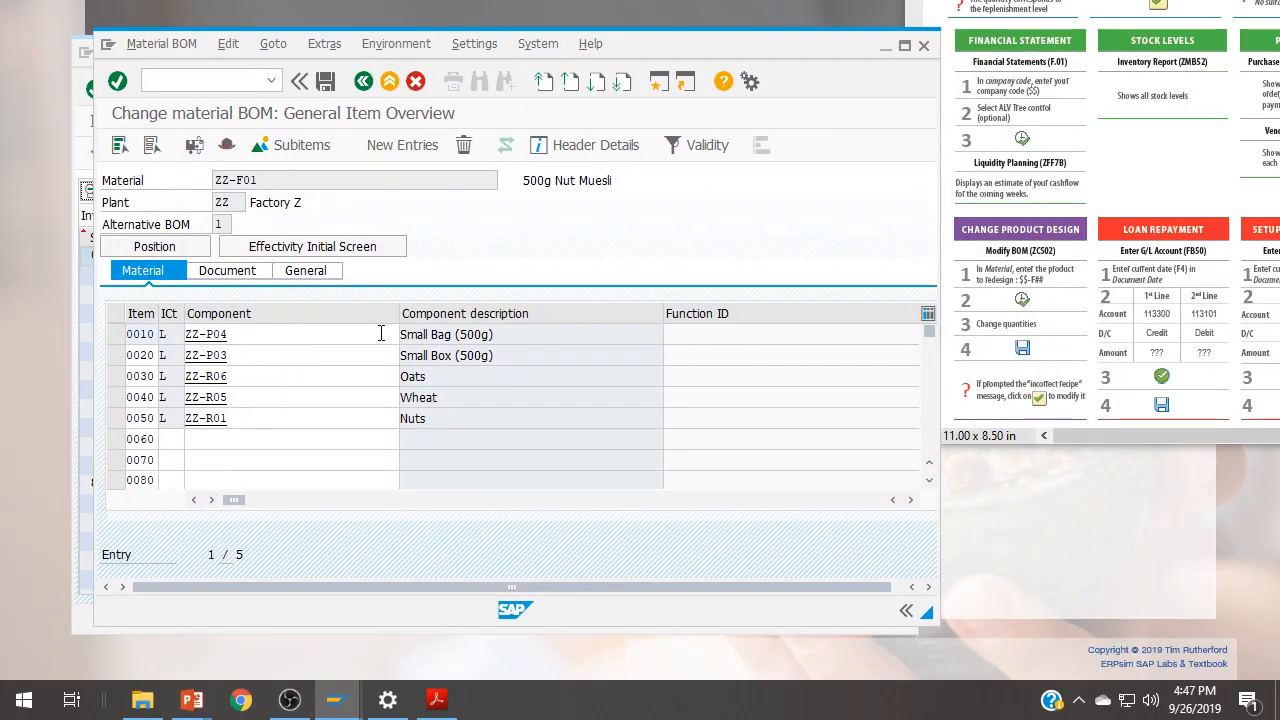
left_click_drag(808, 52, 766, 48)
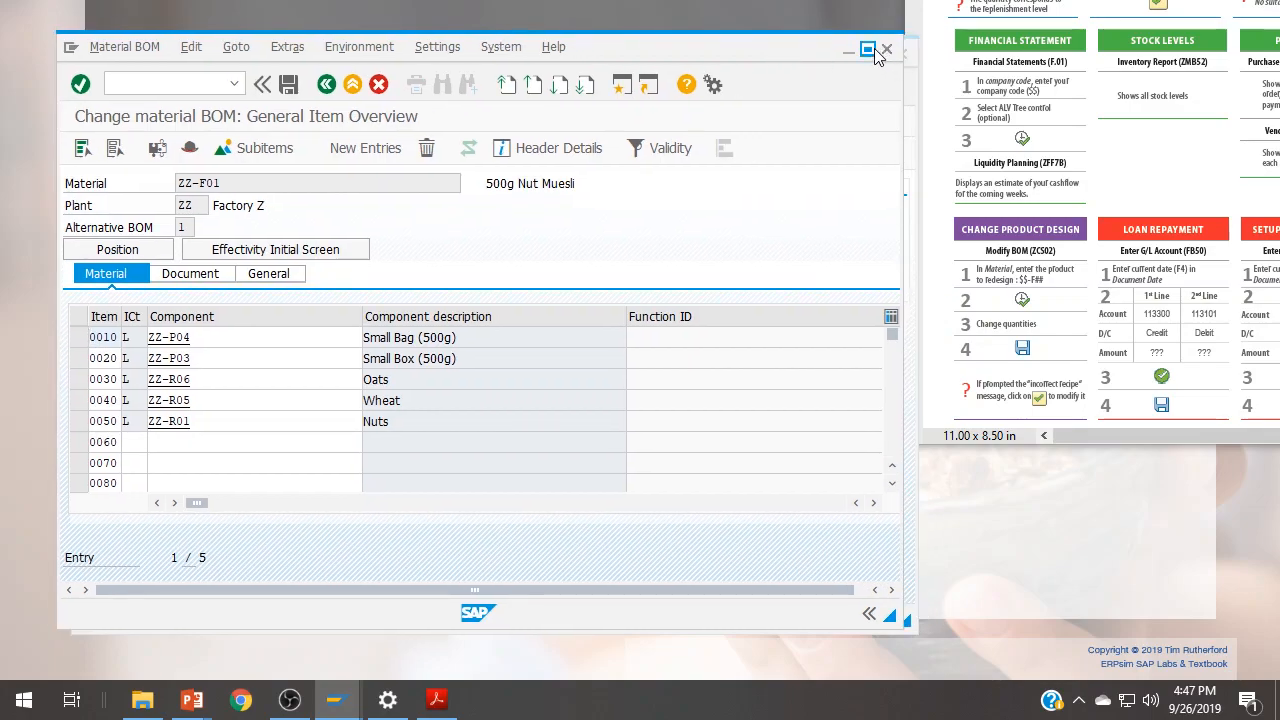
left_click(871, 50)
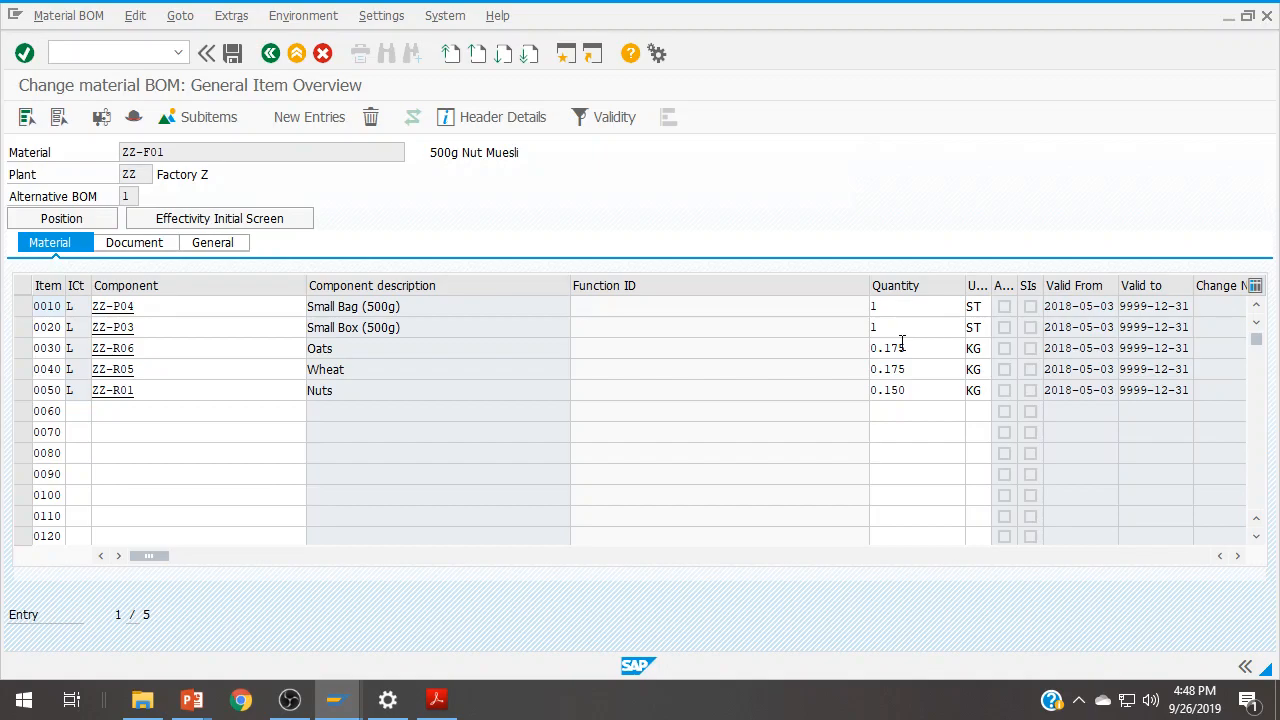
- Set the Oats and Wheat quantities to 0.1 KG each and save the bill of materials
left_click_drag(887, 348, 940, 340)
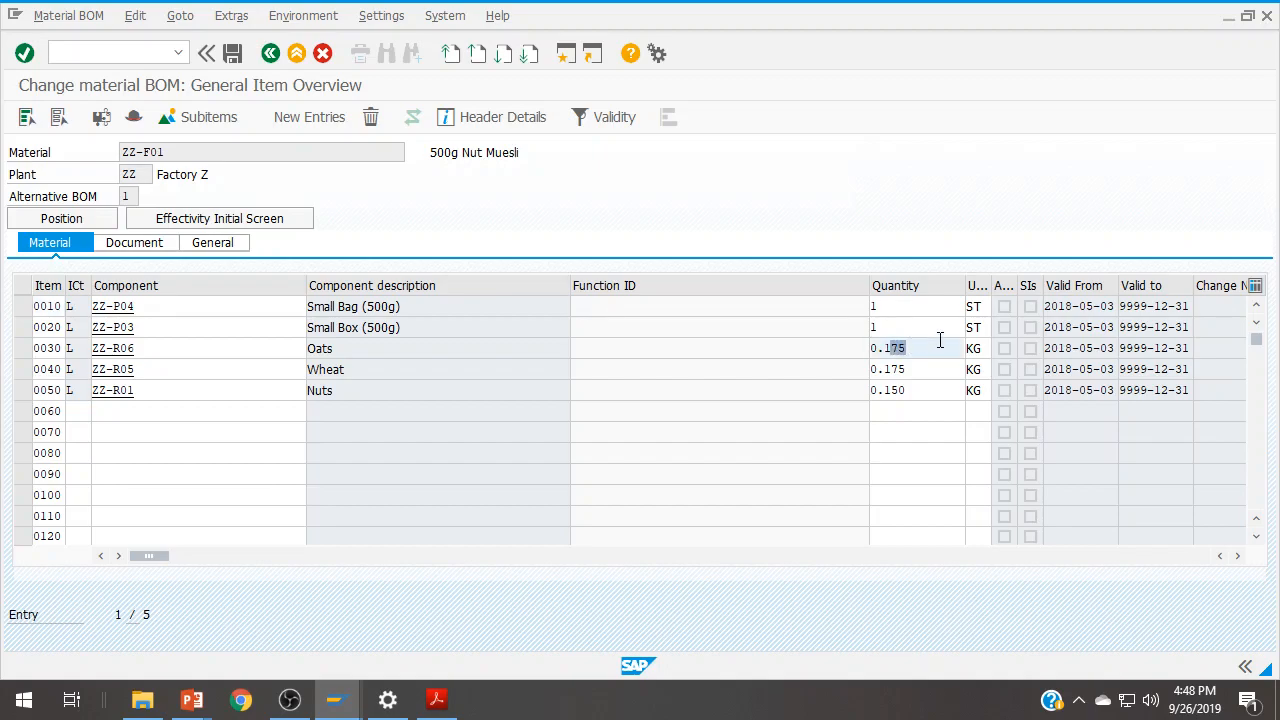
type("1")
left_click_drag(894, 369, 978, 356)
key("BackSpace")
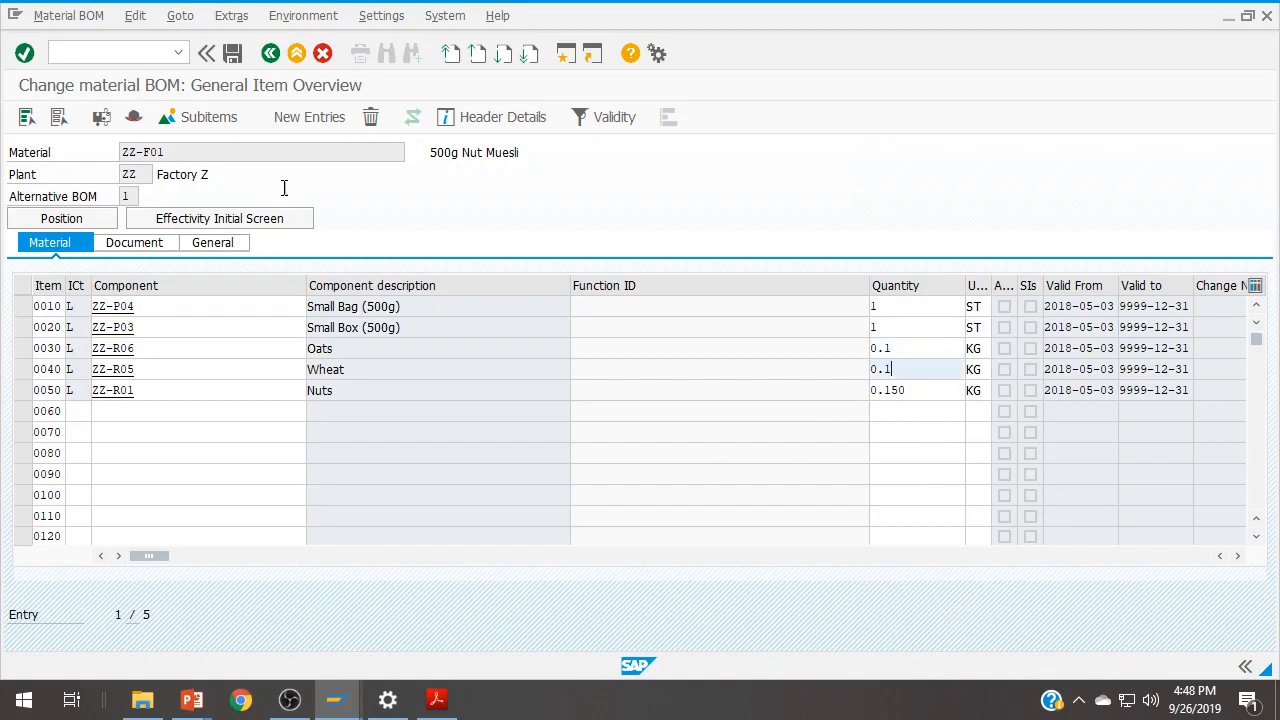
left_click(232, 55)
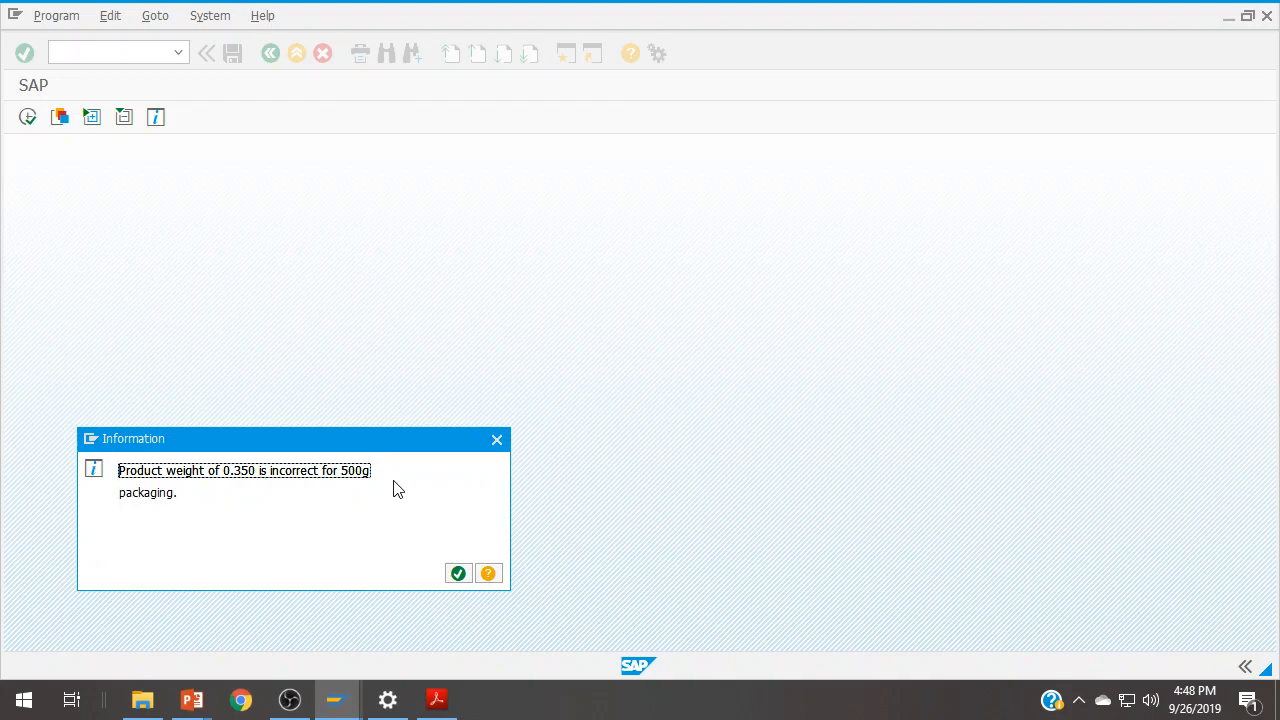
- Dismiss the product weight message, restore the BOM window's size and close it to return to the inventory report
left_click(499, 442)
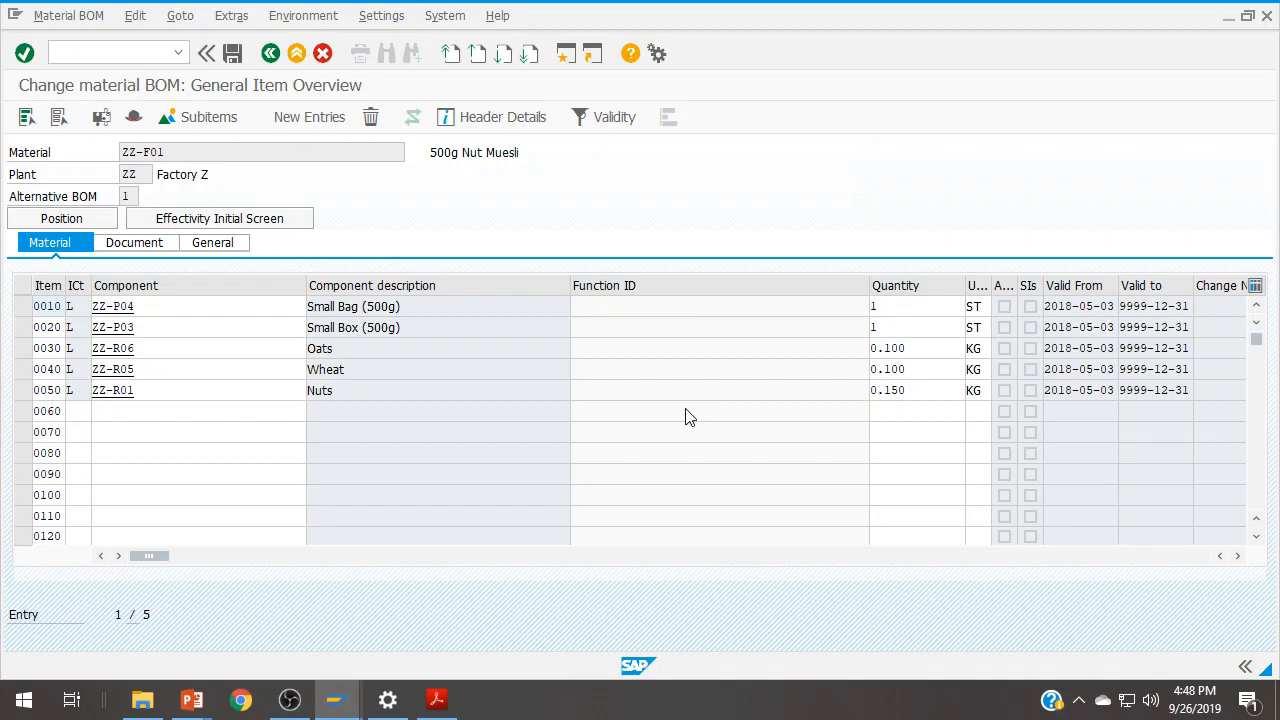
left_click(1249, 16)
left_click_drag(600, 45, 1060, 0)
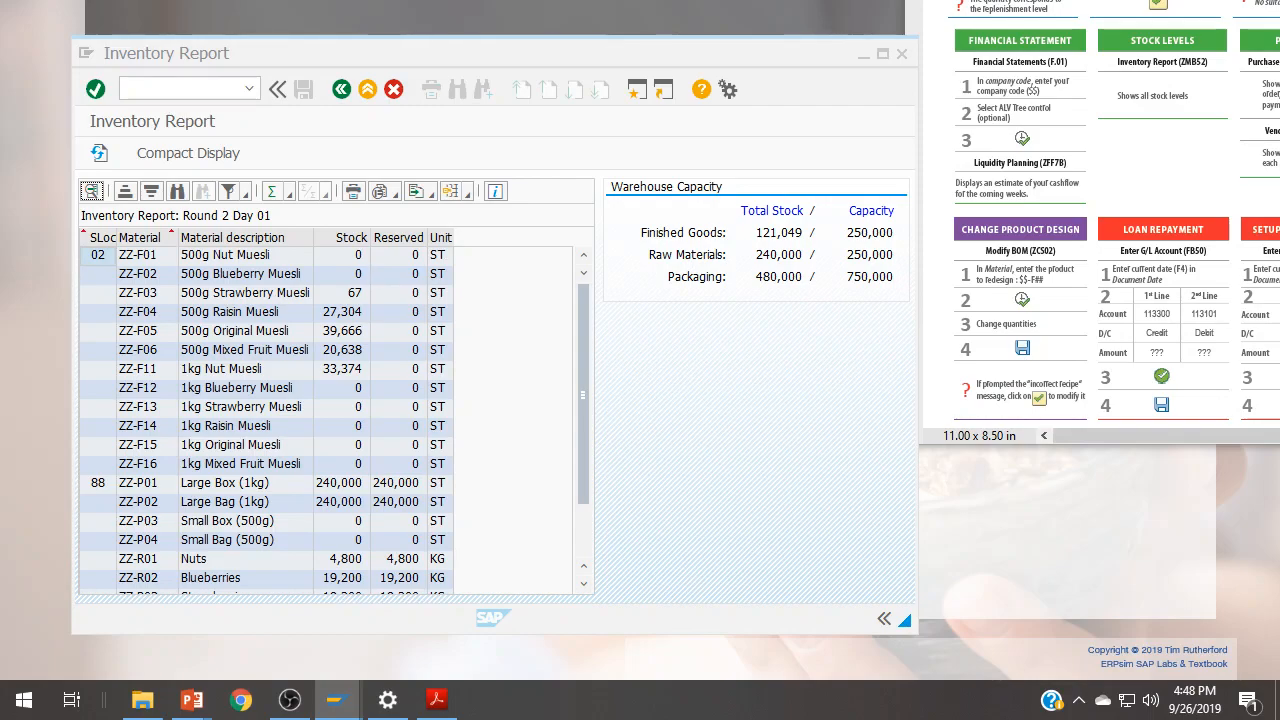
left_click_drag(1010, 0, 882, 57)
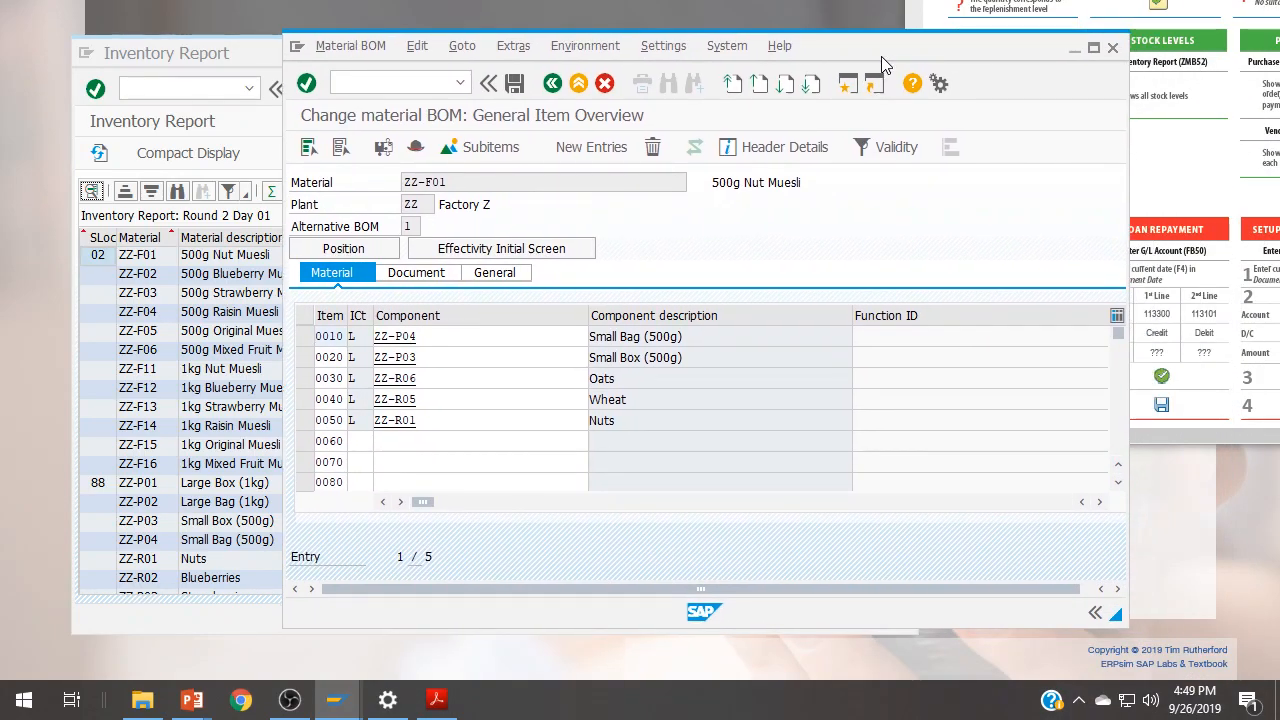
left_click(1112, 47)
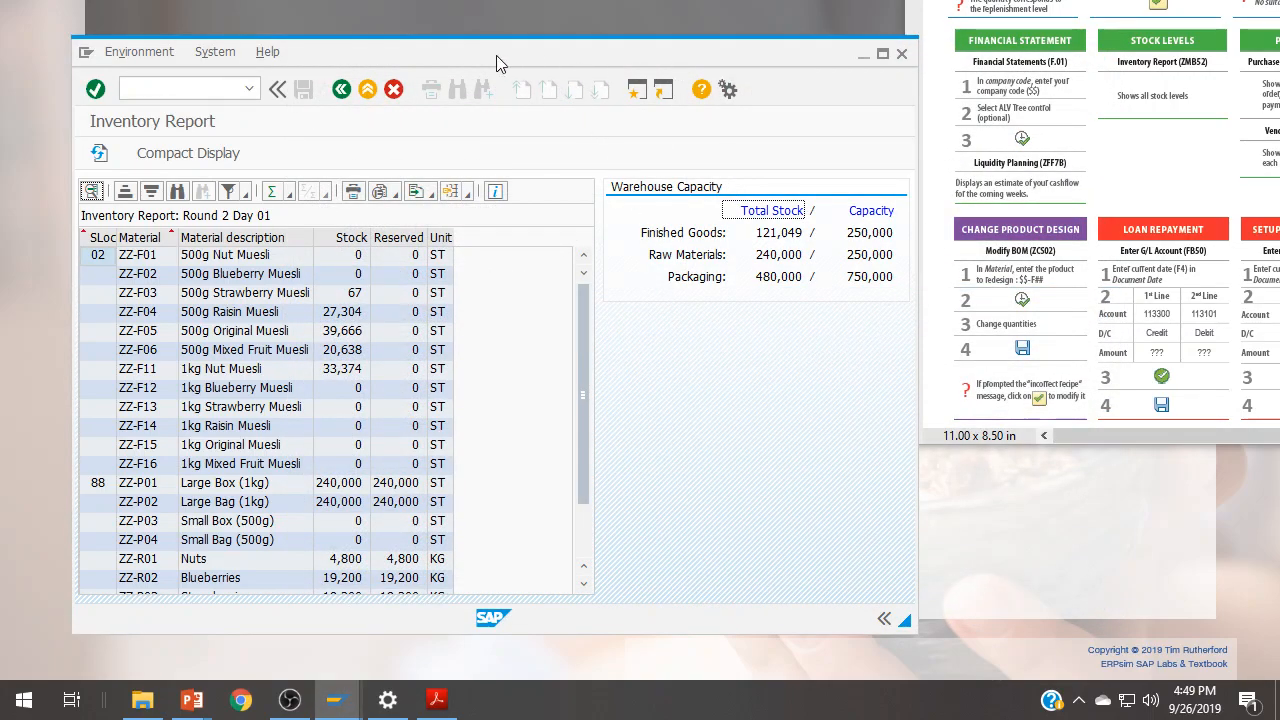
left_click_drag(496, 55, 523, 61)
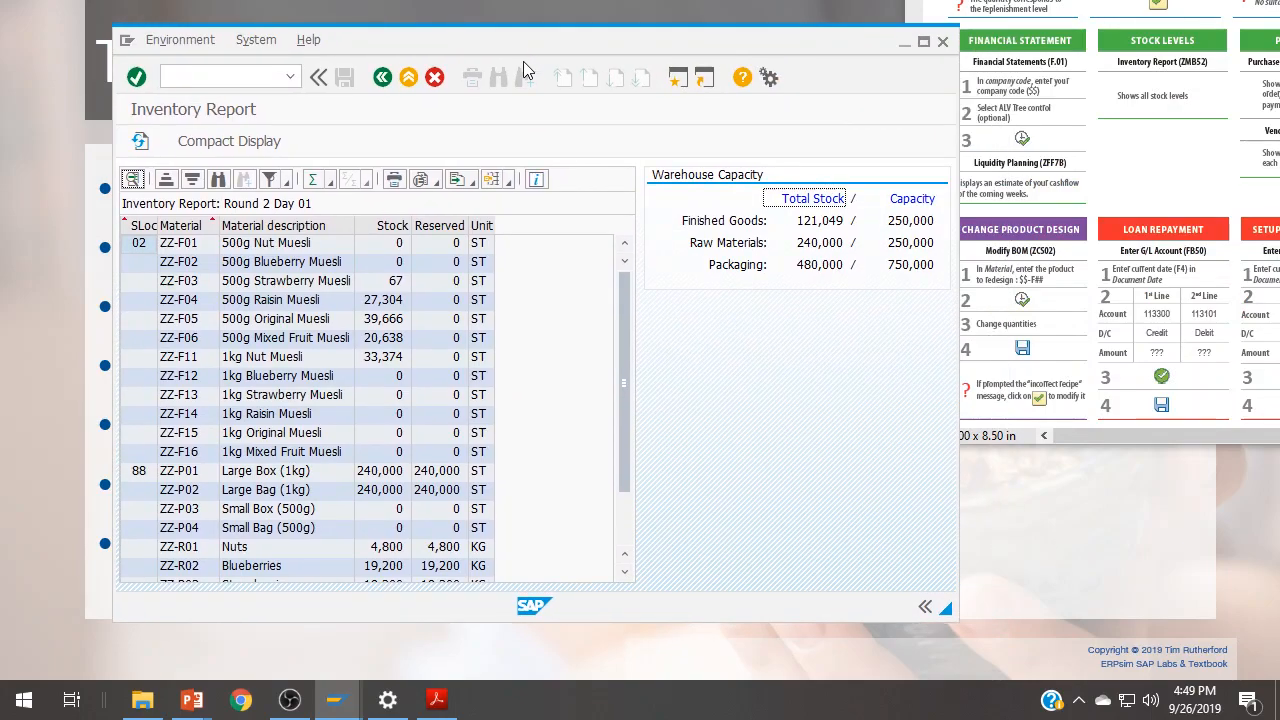
- Leave the inventory report, open Financial Statements with transaction f.01 and move the job aid PDF aside
left_click(408, 77)
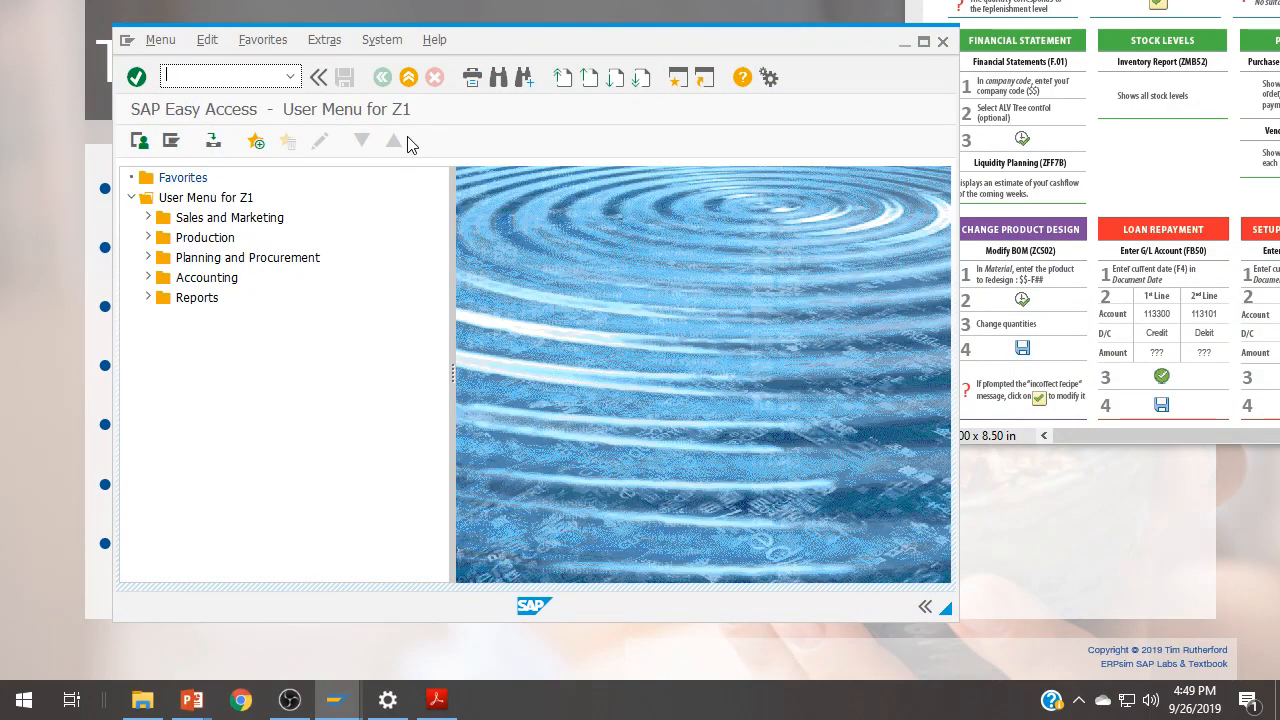
type("f.01")
key("Return")
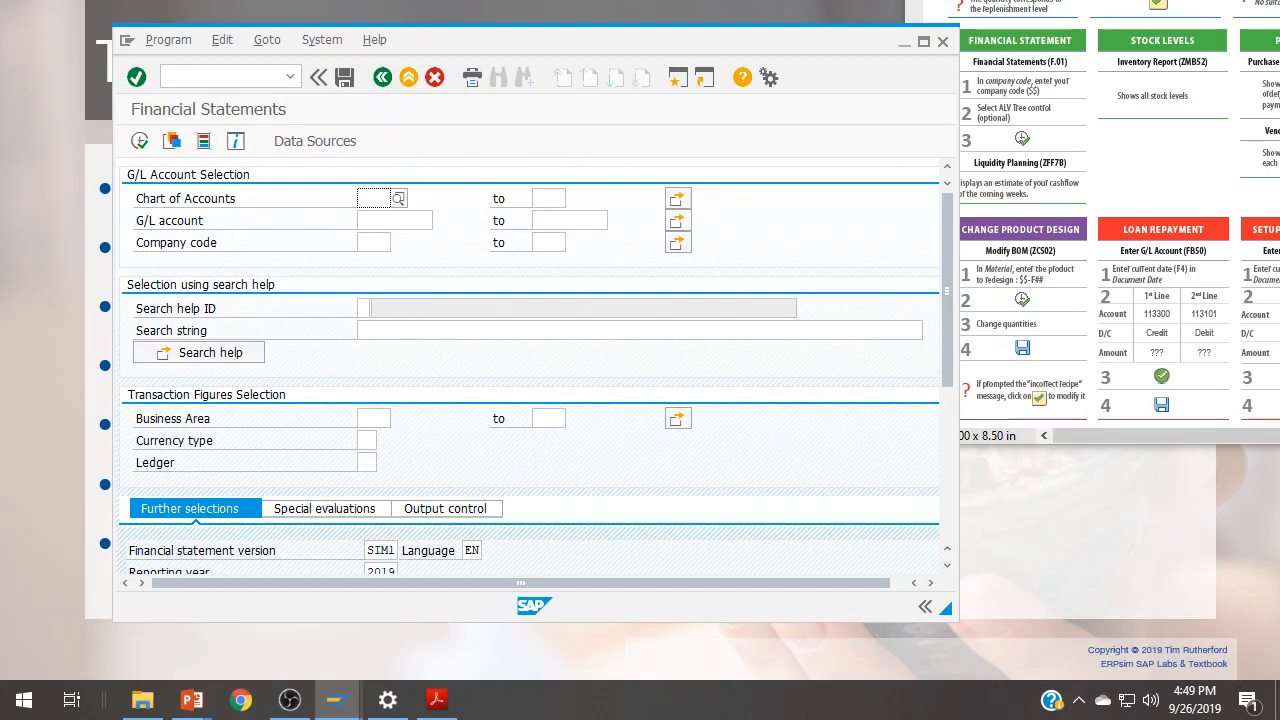
left_click_drag(1240, 0, 1279, 0)
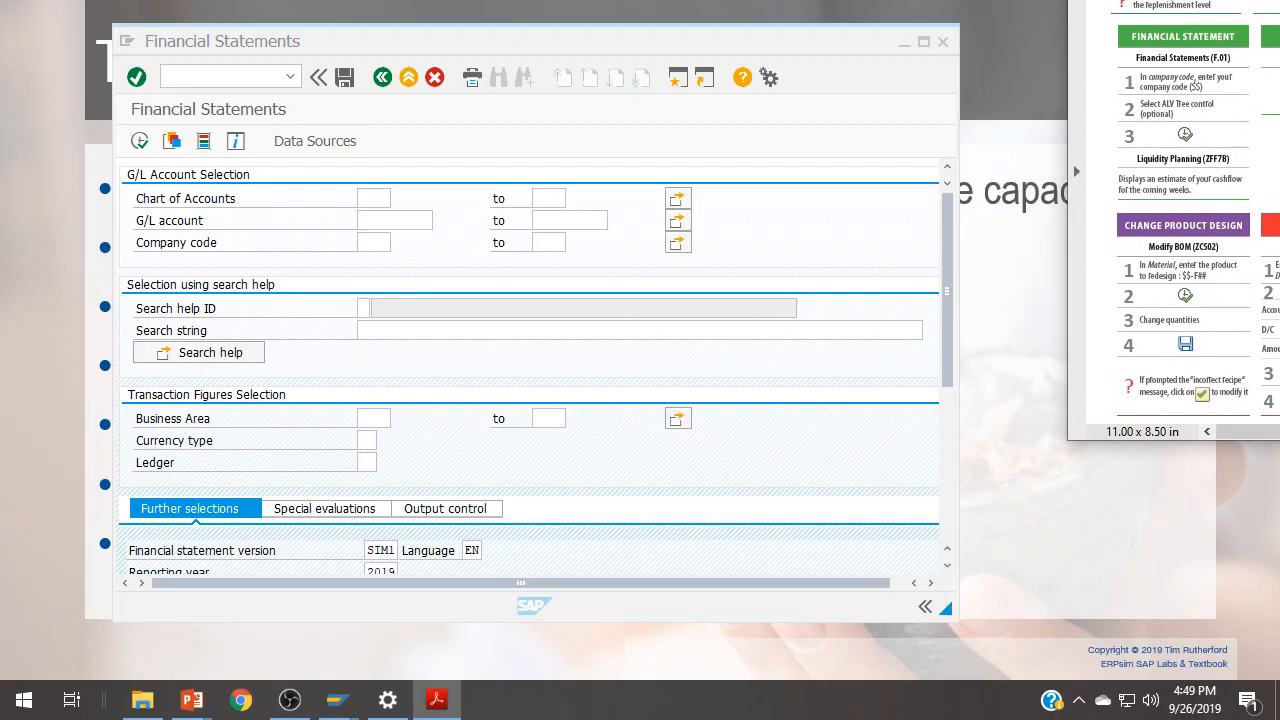
left_click(652, 42)
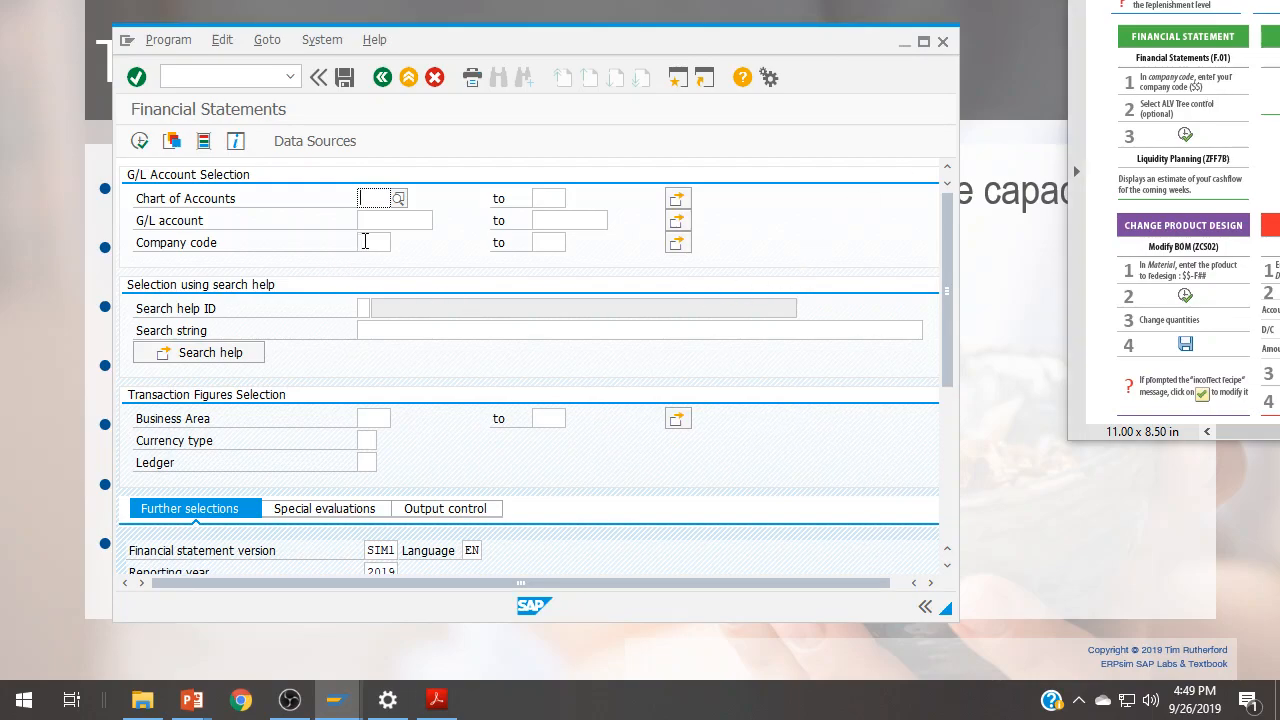
- Run the financial statements for company code ZZ with ALV Tree Control output, accepting the displayed messages
left_click(364, 242)
type("zz")
key("Tab")
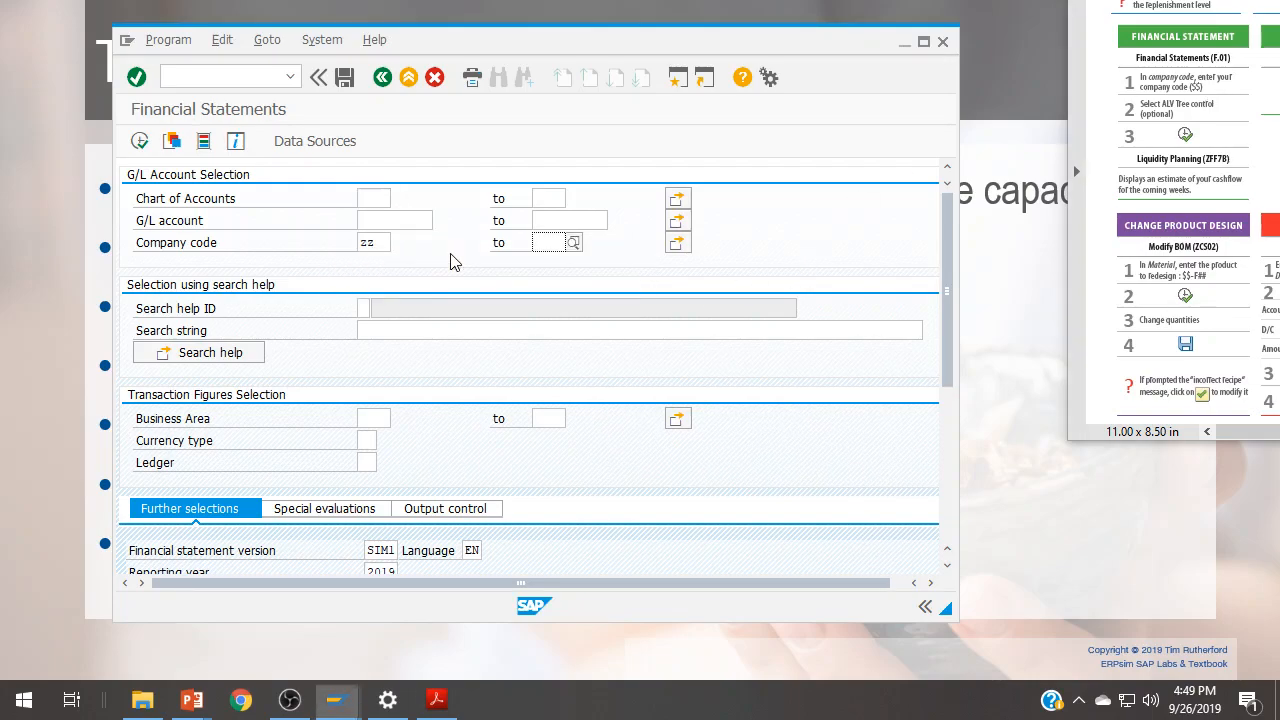
scroll(660, 400, "down", 3)
scroll(670, 450, "down", 3)
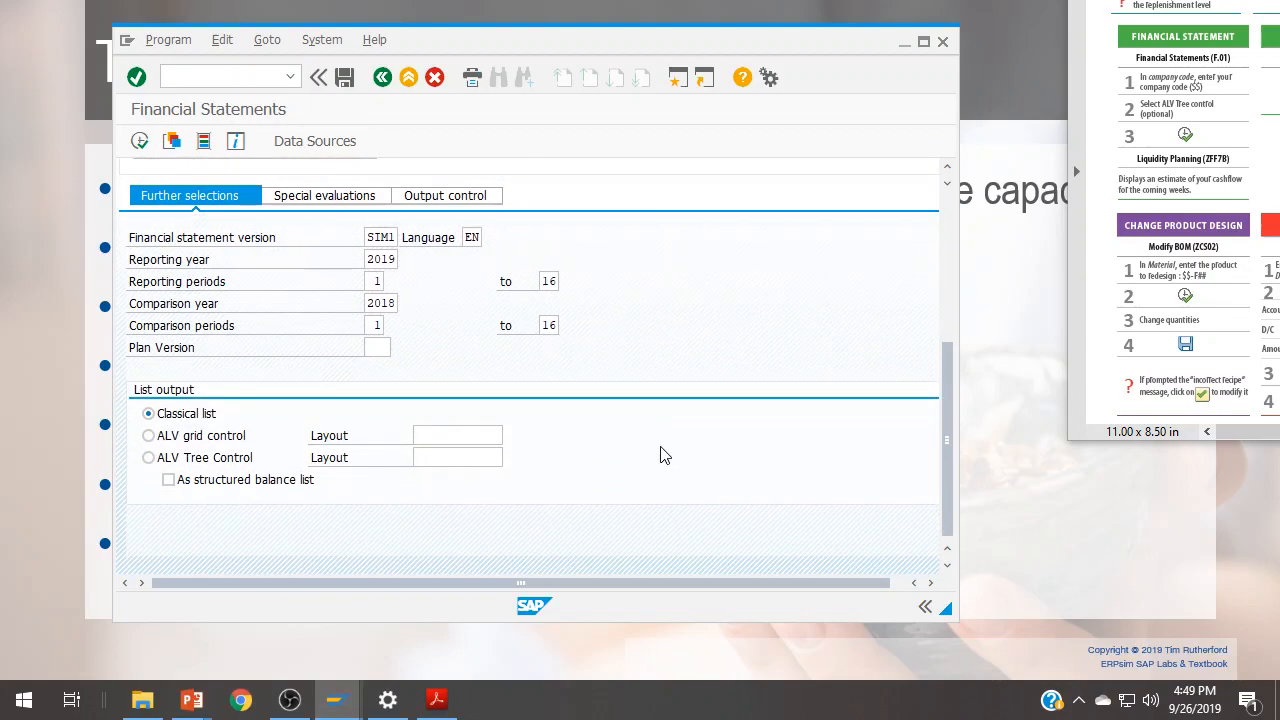
left_click(148, 457)
scroll(345, 467, "up", 5)
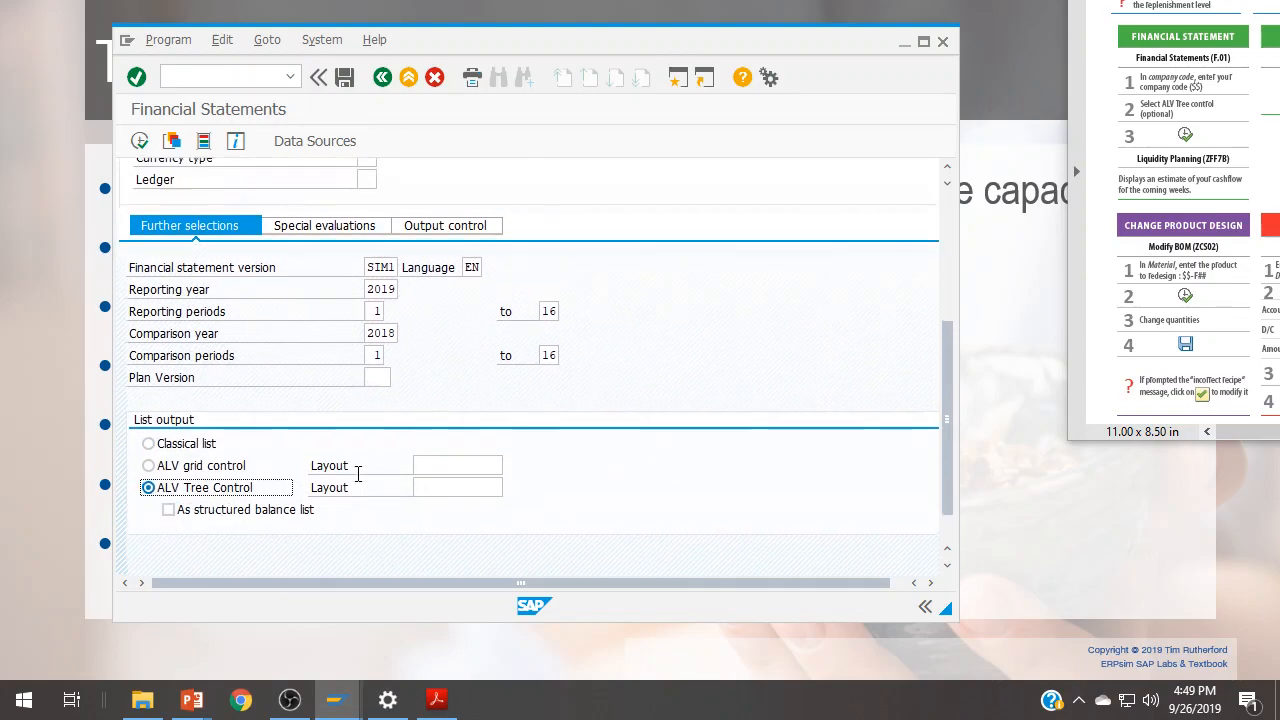
left_click(140, 141)
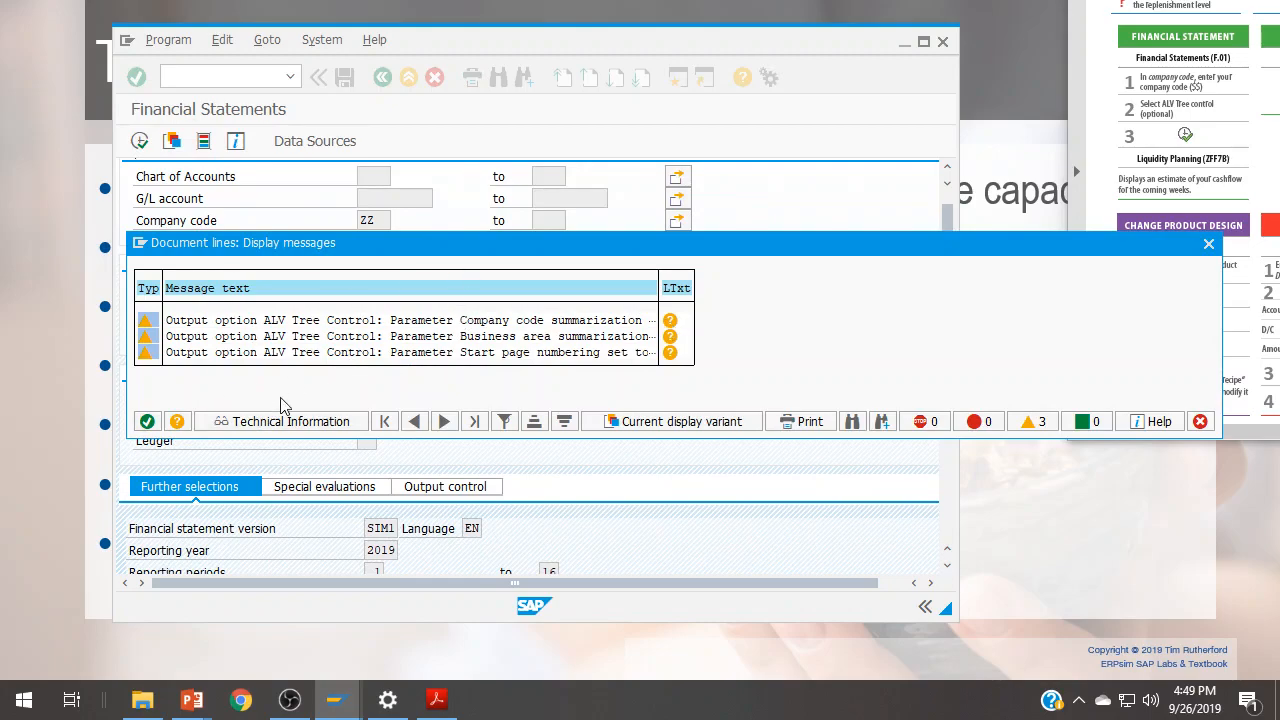
left_click(147, 422)
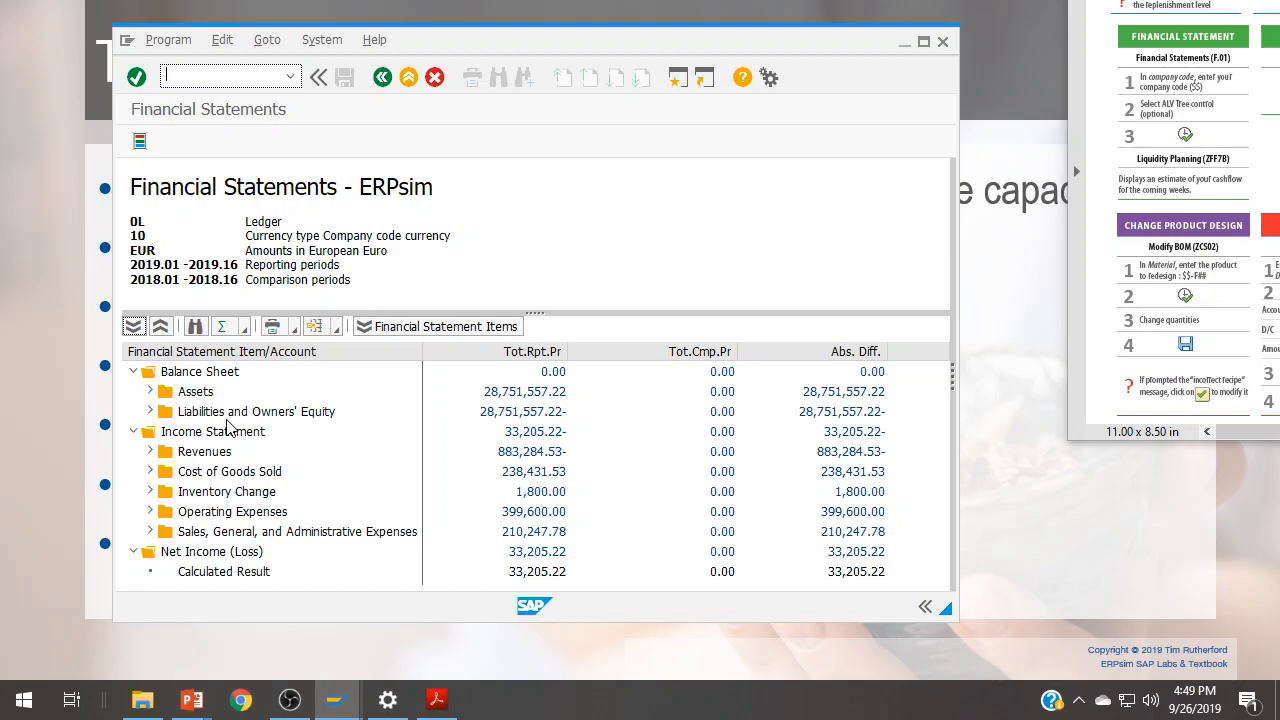
- Expand Operating Expenses and account 478100 Warehousing Costs, and maximize the window to examine the expense figures
left_click(150, 511)
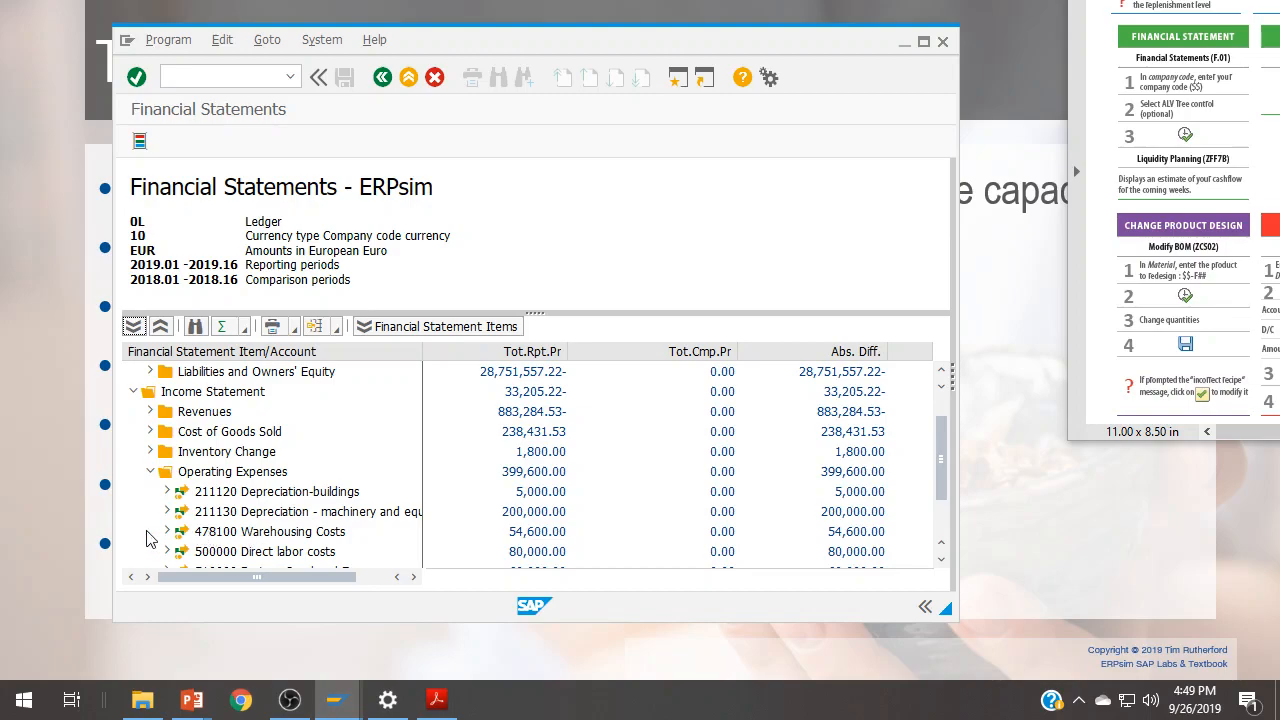
left_click(168, 534)
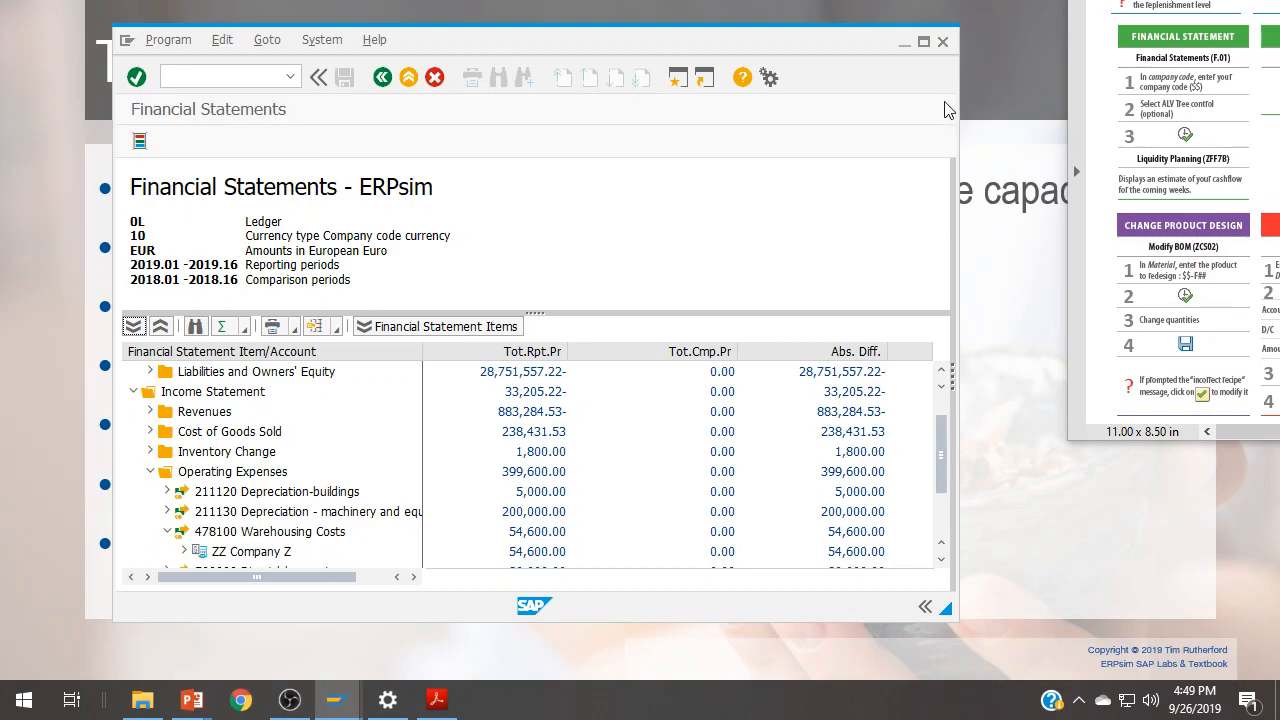
left_click(923, 42)
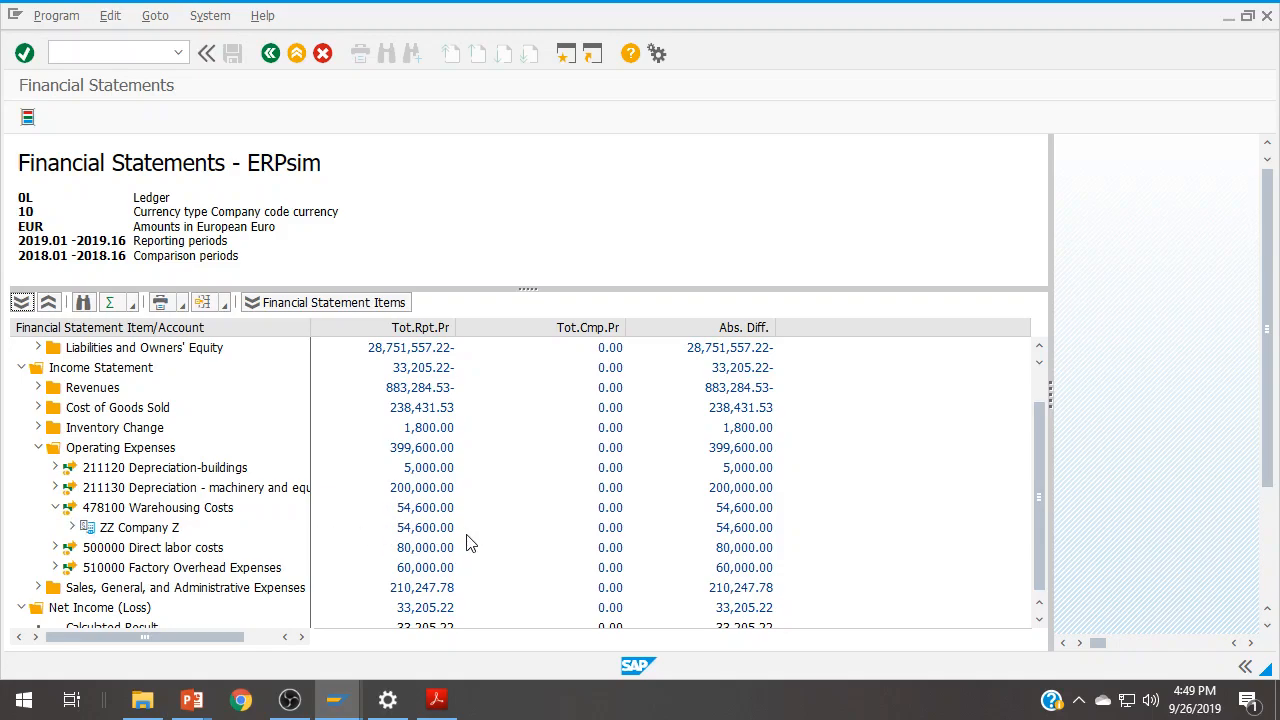
scroll(740, 510, "down", 1)
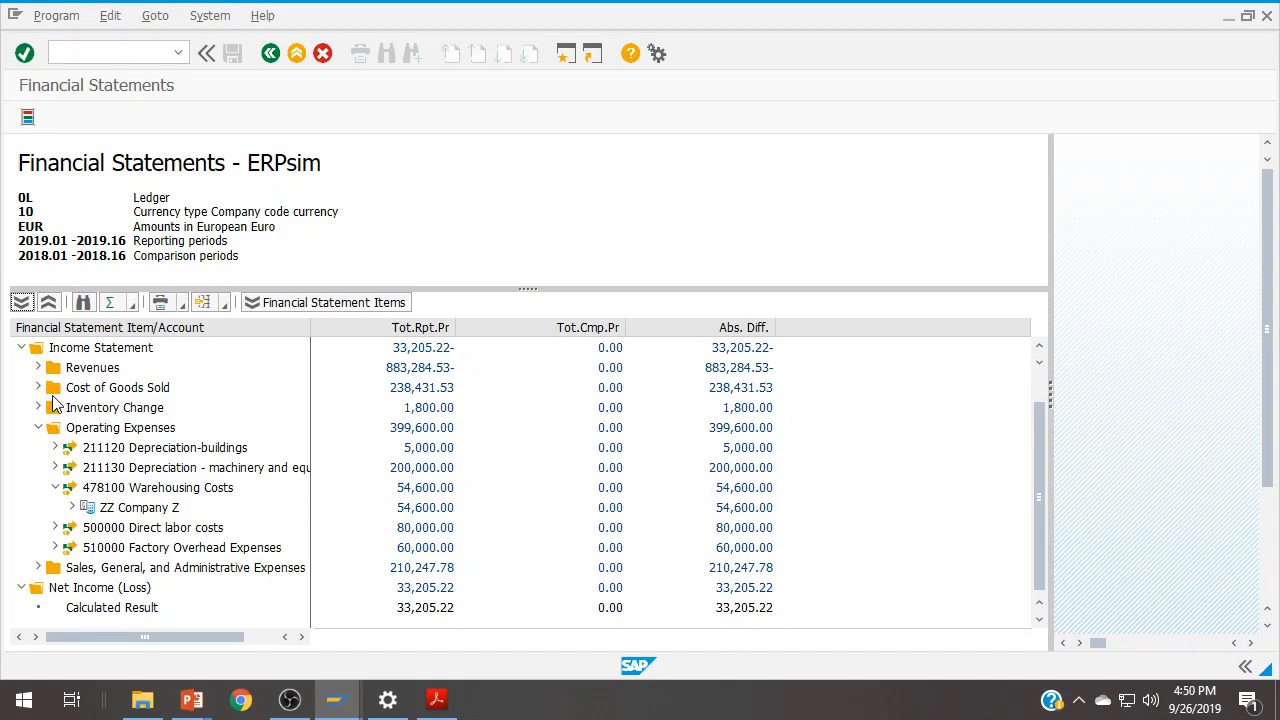
- Expand the balance sheet's current liabilities and current assets to examine the bank loan and cash accounts
scroll(56, 505, "up", 3)
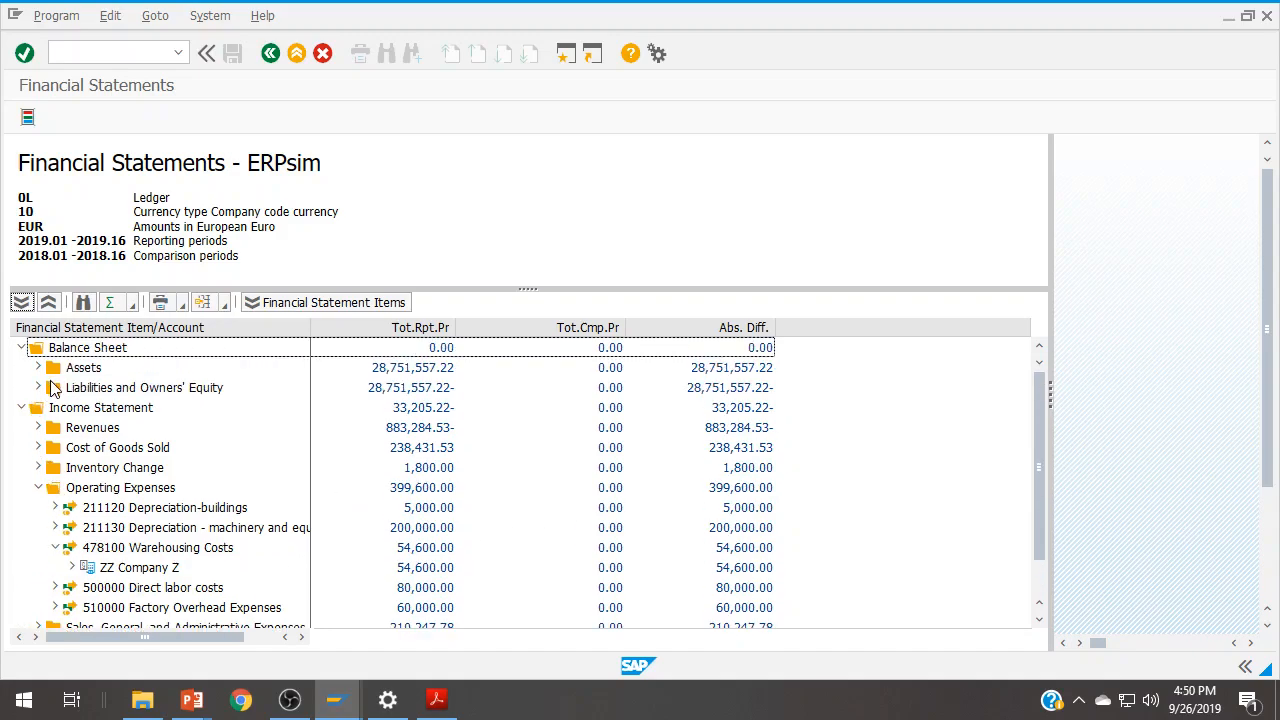
left_click(38, 387)
left_click(56, 408)
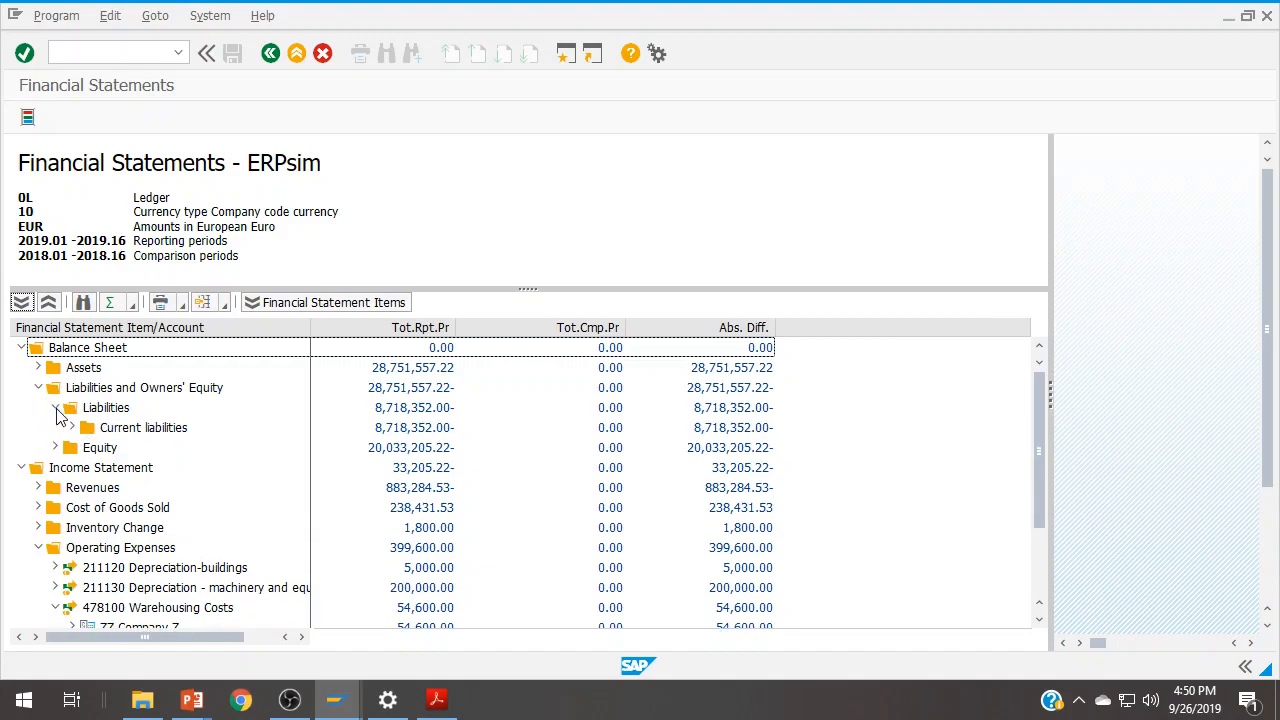
left_click(72, 428)
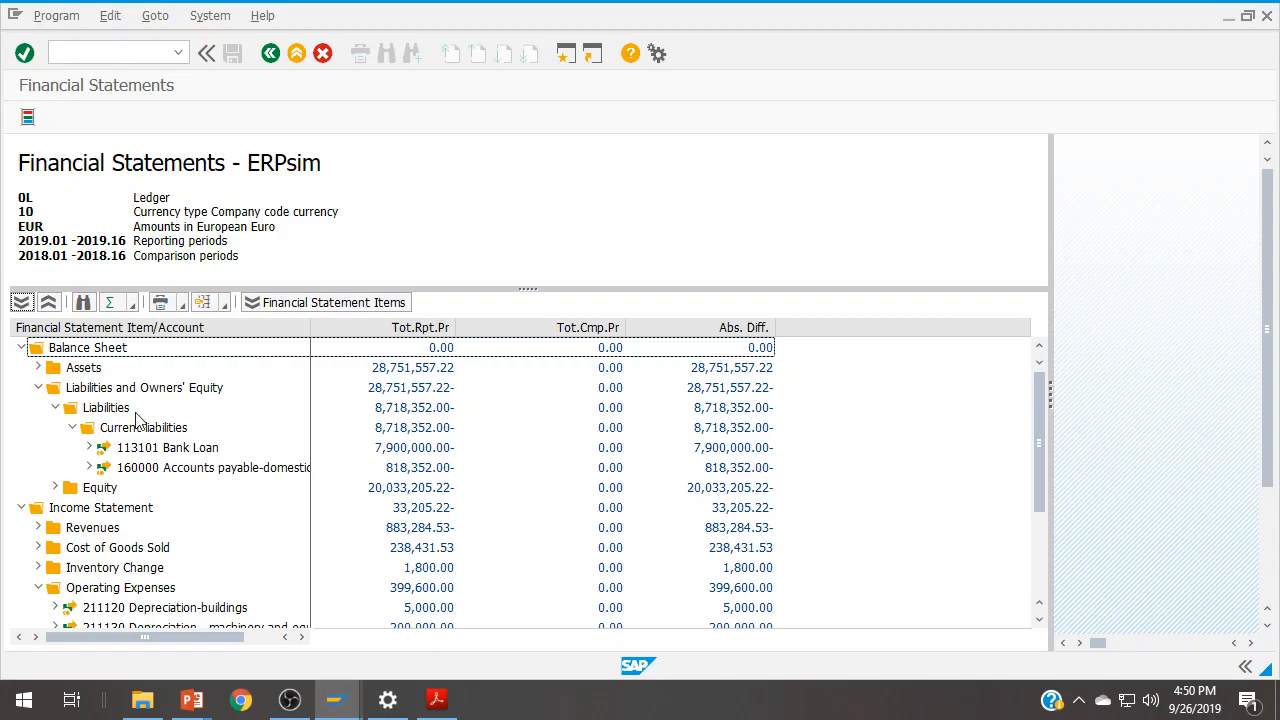
left_click(38, 367)
left_click(55, 387)
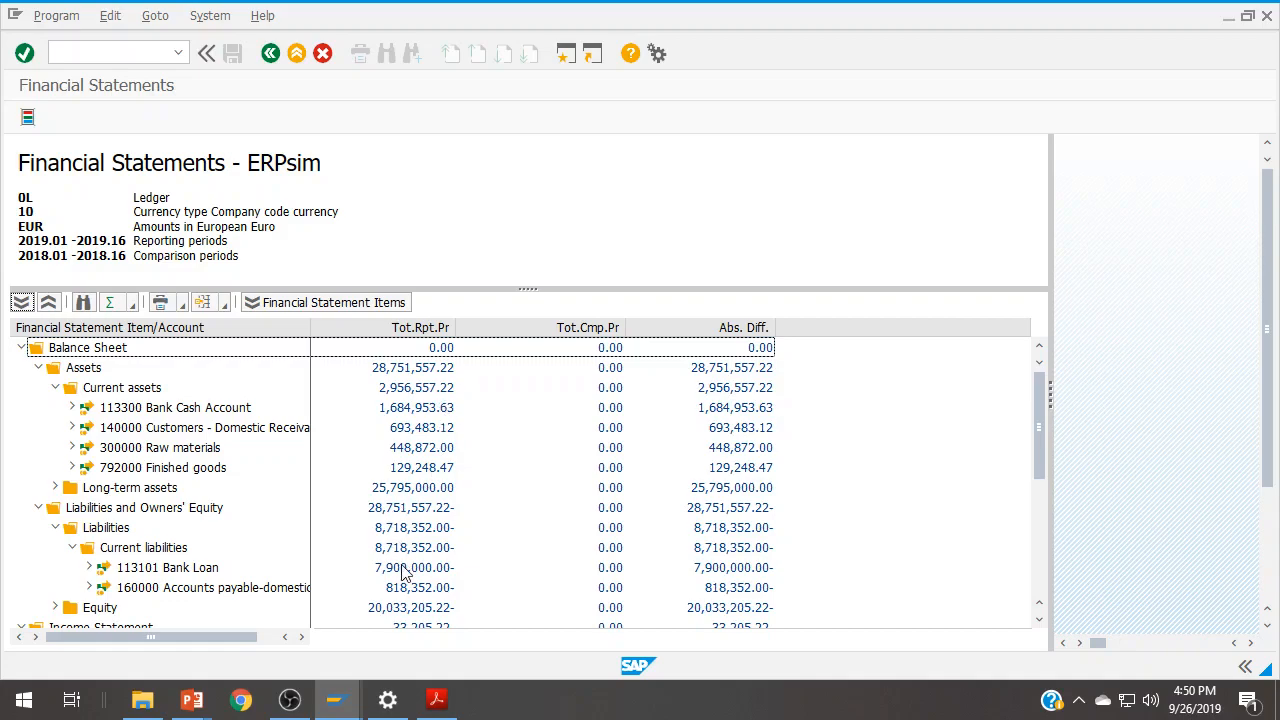
- Exit the financial statements to the SAP Easy Access menu and arrange the restored window beside the job aid PDF
left_click(296, 53)
left_click(297, 58)
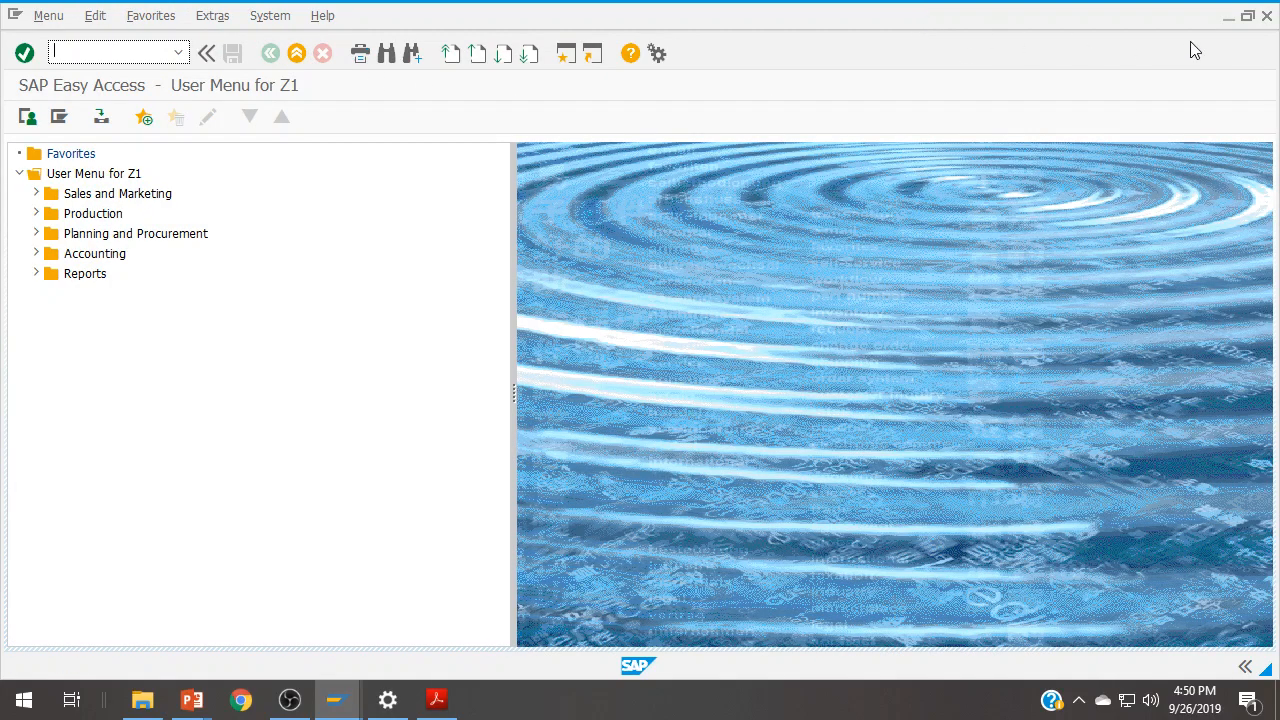
left_click(1252, 20)
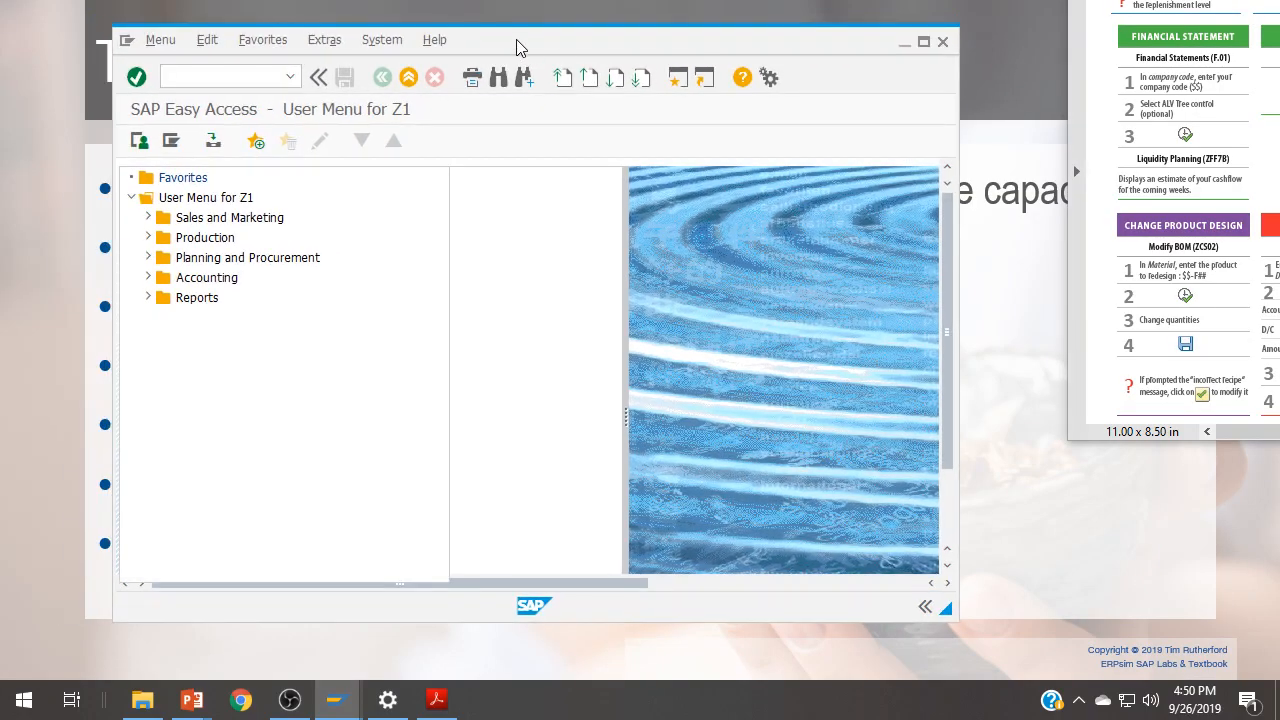
left_click_drag(517, 46, 487, 31)
left_click_drag(1200, 0, 1269, 0)
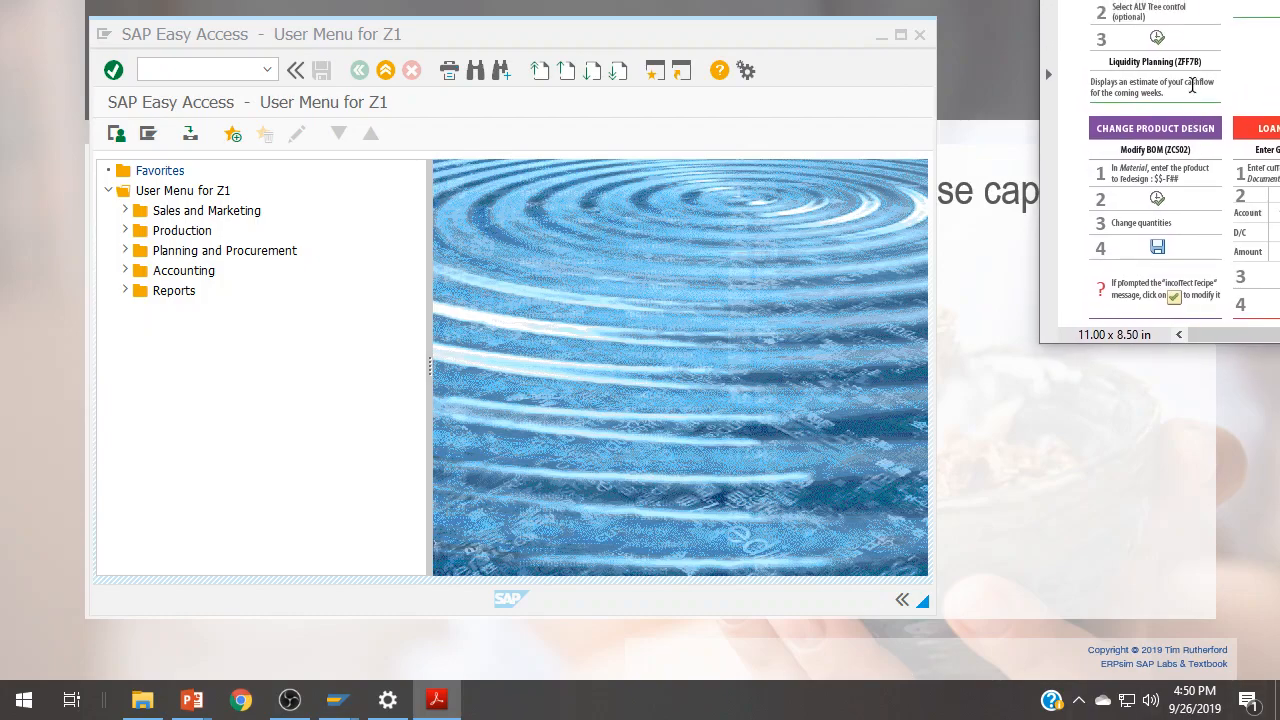
- Open the Liquidity Planning report with transaction zff7b
left_click(169, 66)
type("zff7b")
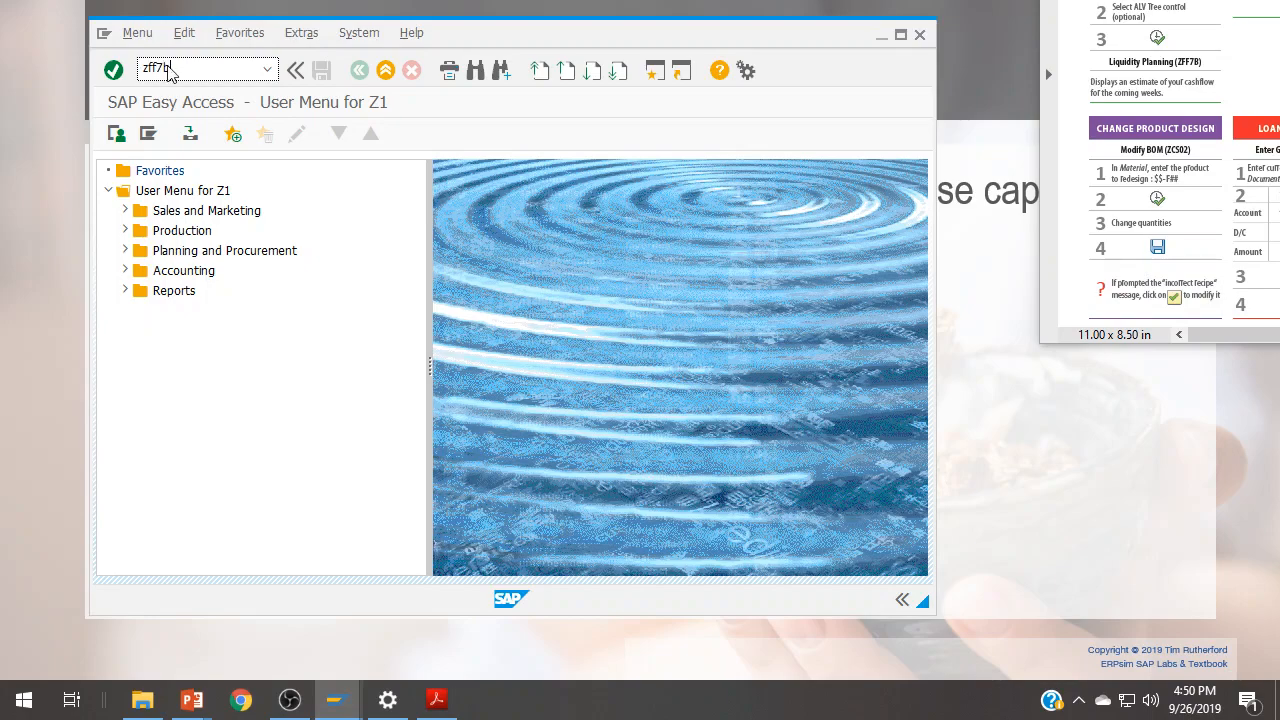
key("Return")
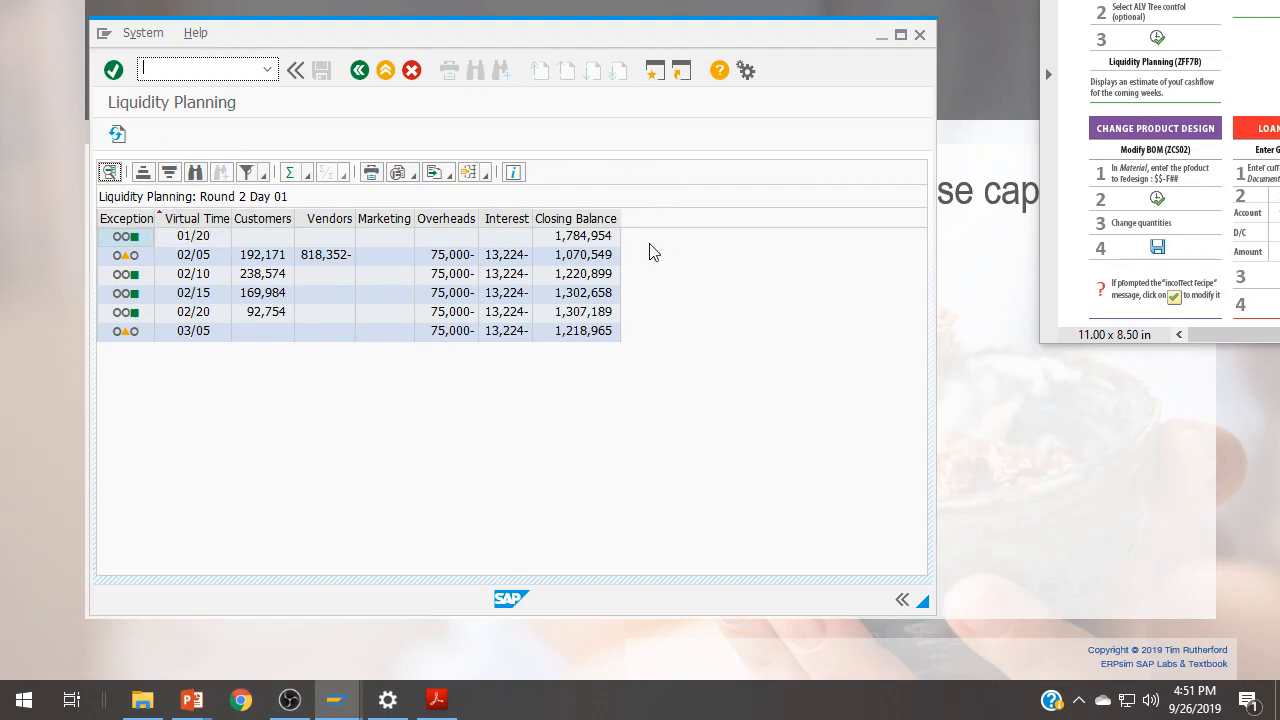
- Leave Liquidity Planning and reposition the SAP window and job aid PDF so the Vendor Pricing section is in view
left_click(358, 71)
left_click_drag(503, 27, 535, 37)
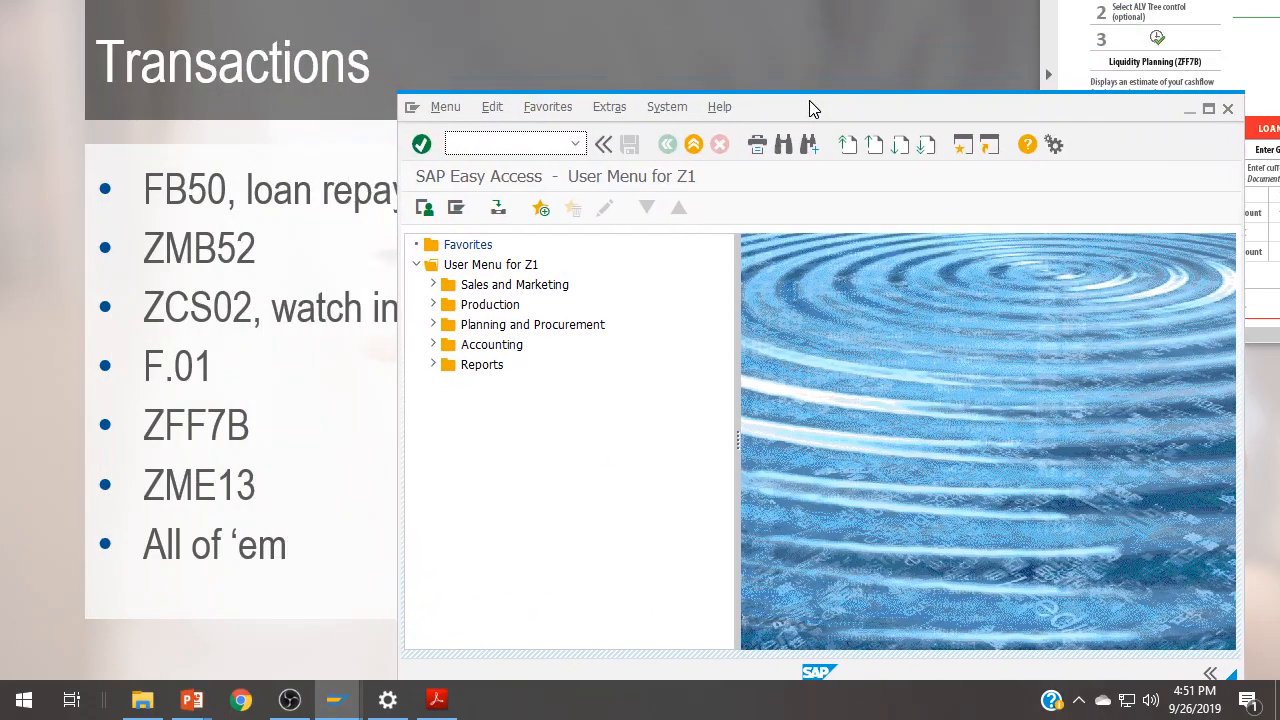
left_click_drag(809, 100, 512, 70)
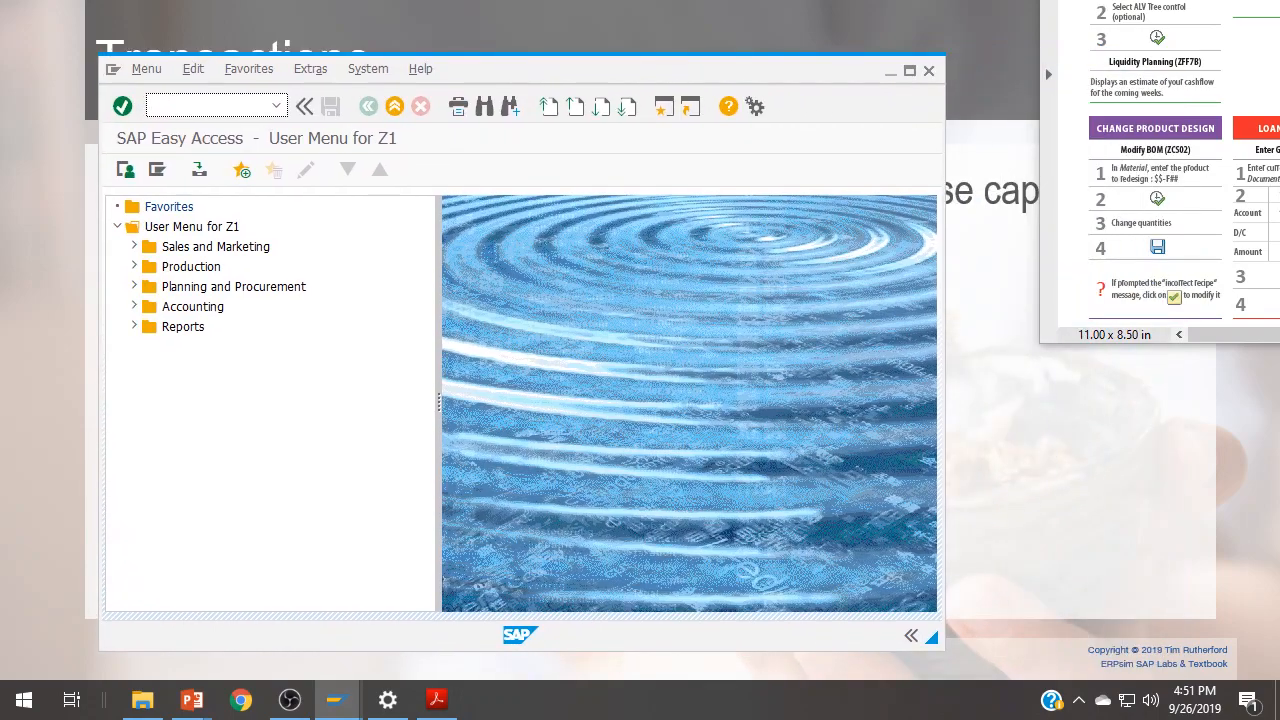
left_click_drag(1279, 0, 1030, 95)
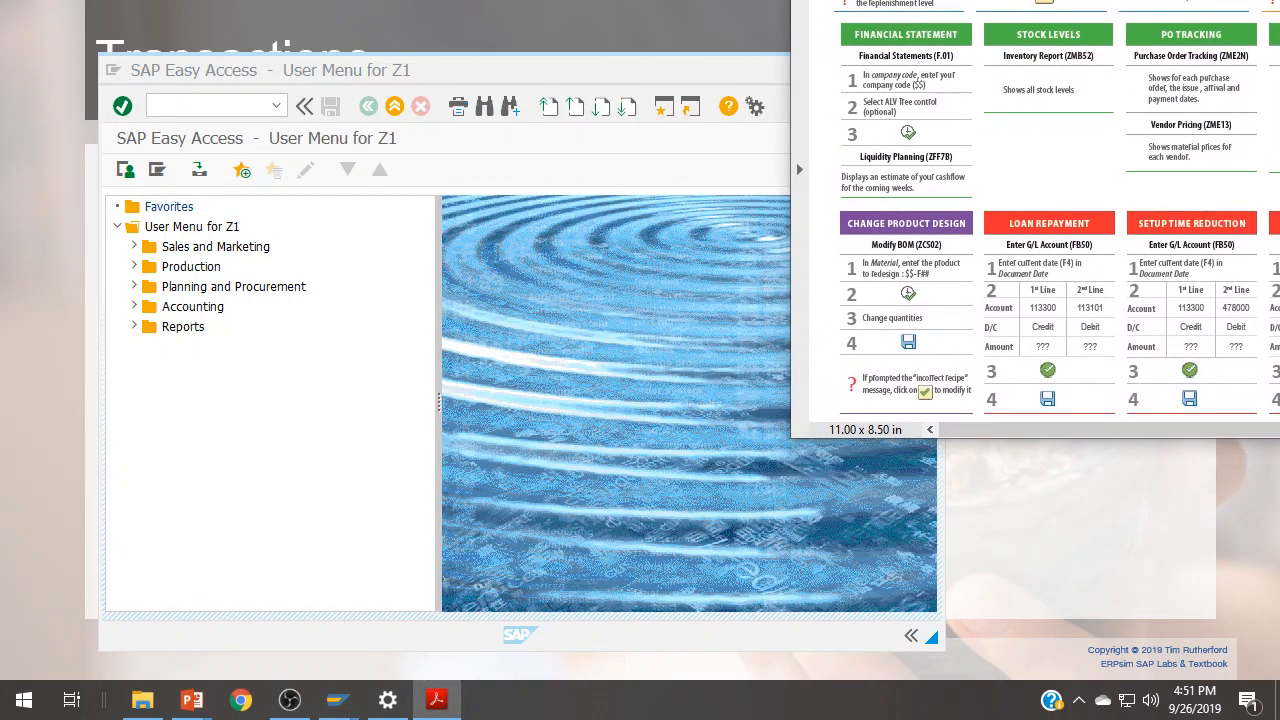
- Open the Procurement Sourcing report with transaction zme13 to show vendor prices for the materials
left_click(181, 105)
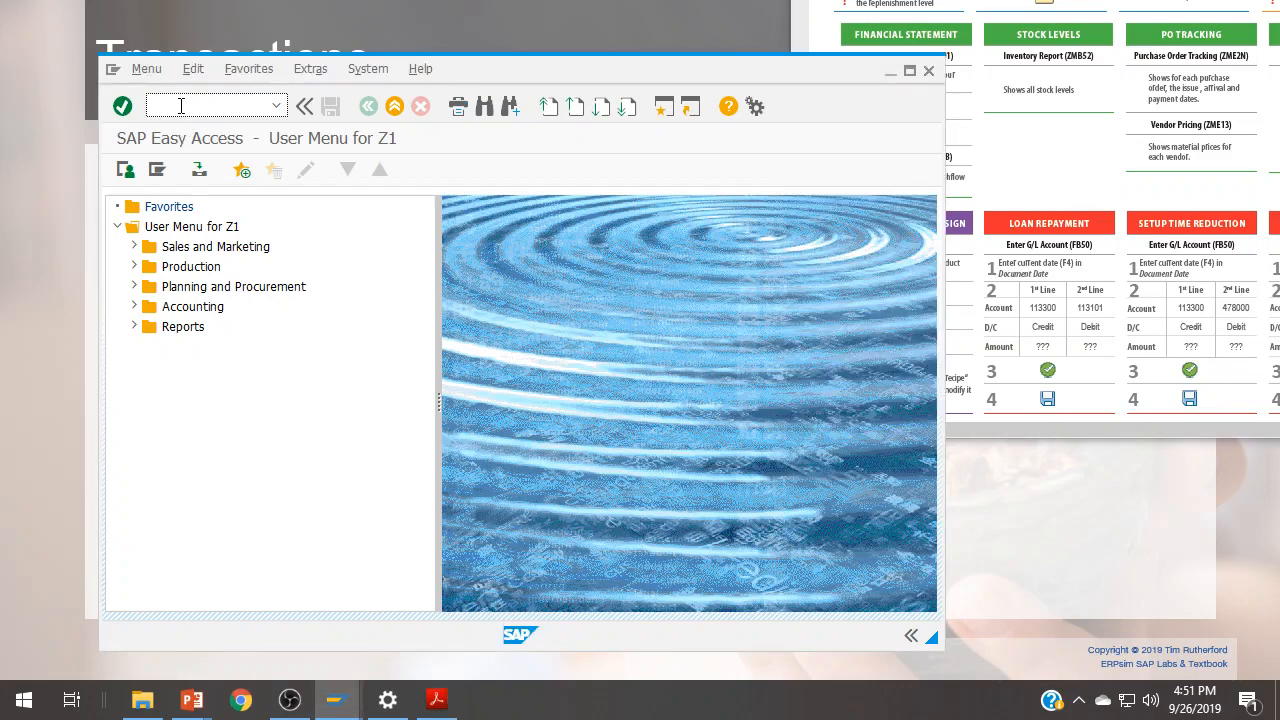
type("zme13")
key("Return")
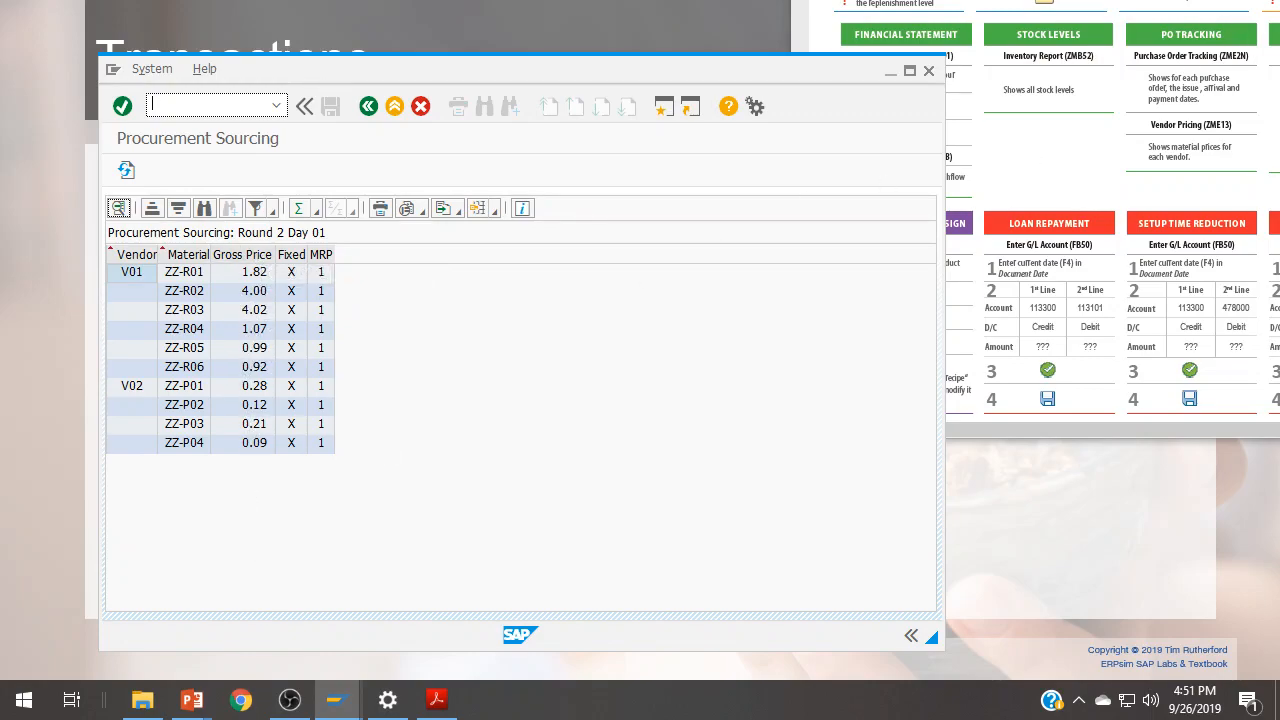
- Switch to the job aid PDF in Adobe Acrobat Reader, maximize it and zoom out to 66.7% to review all transactions
left_click_drag(581, 75, 814, 127)
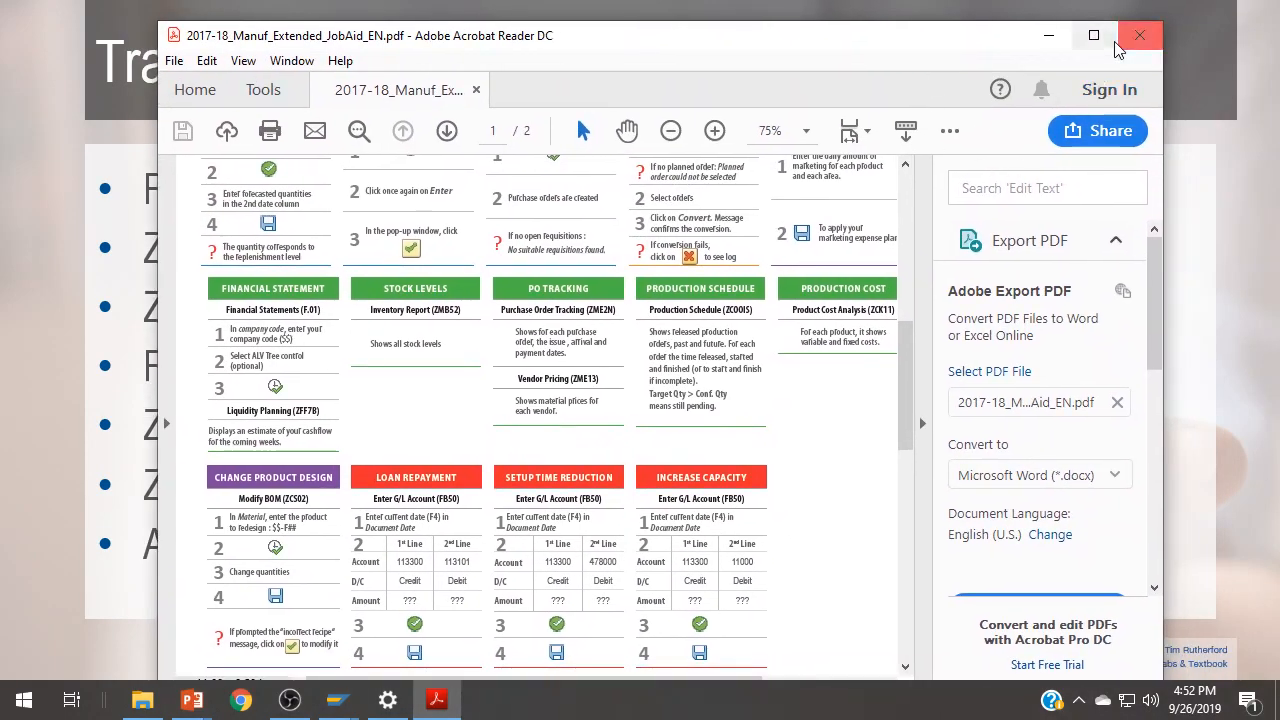
left_click(1124, 42)
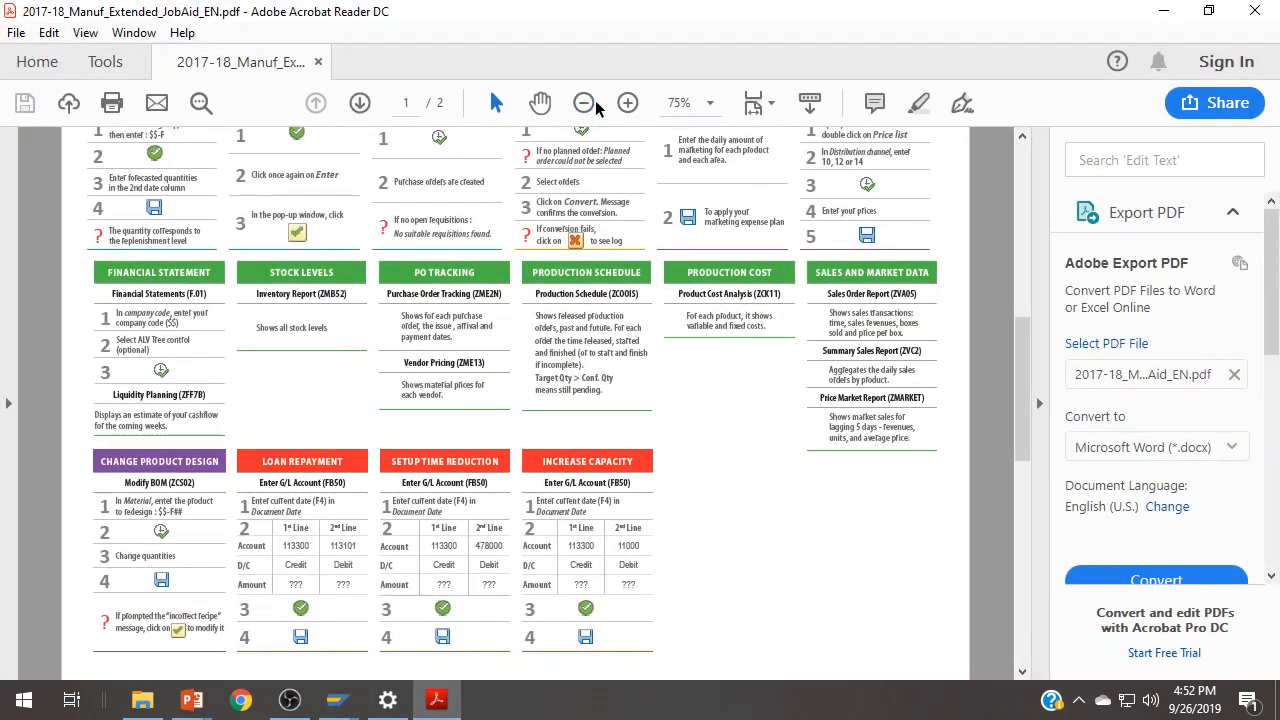
left_click(584, 103)
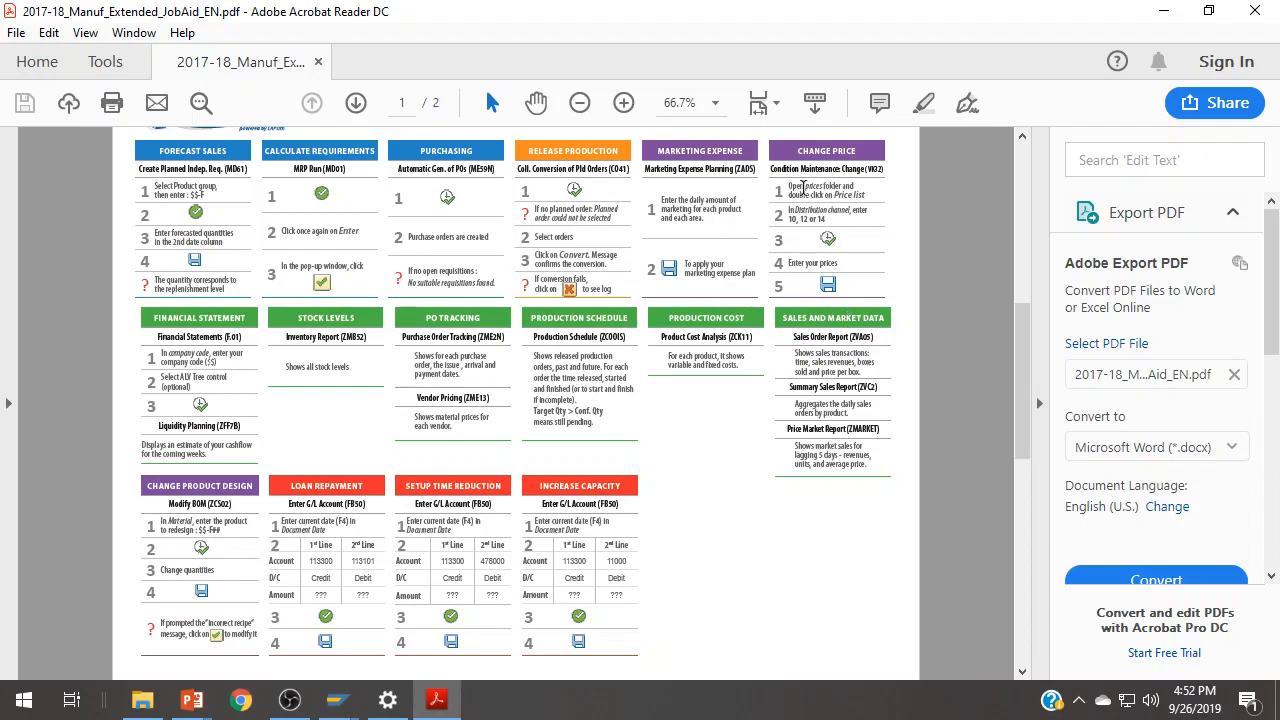
- Restore the job aid PDF window and move it off the slide, and bring the SAP window back into view
double_click(710, 22)
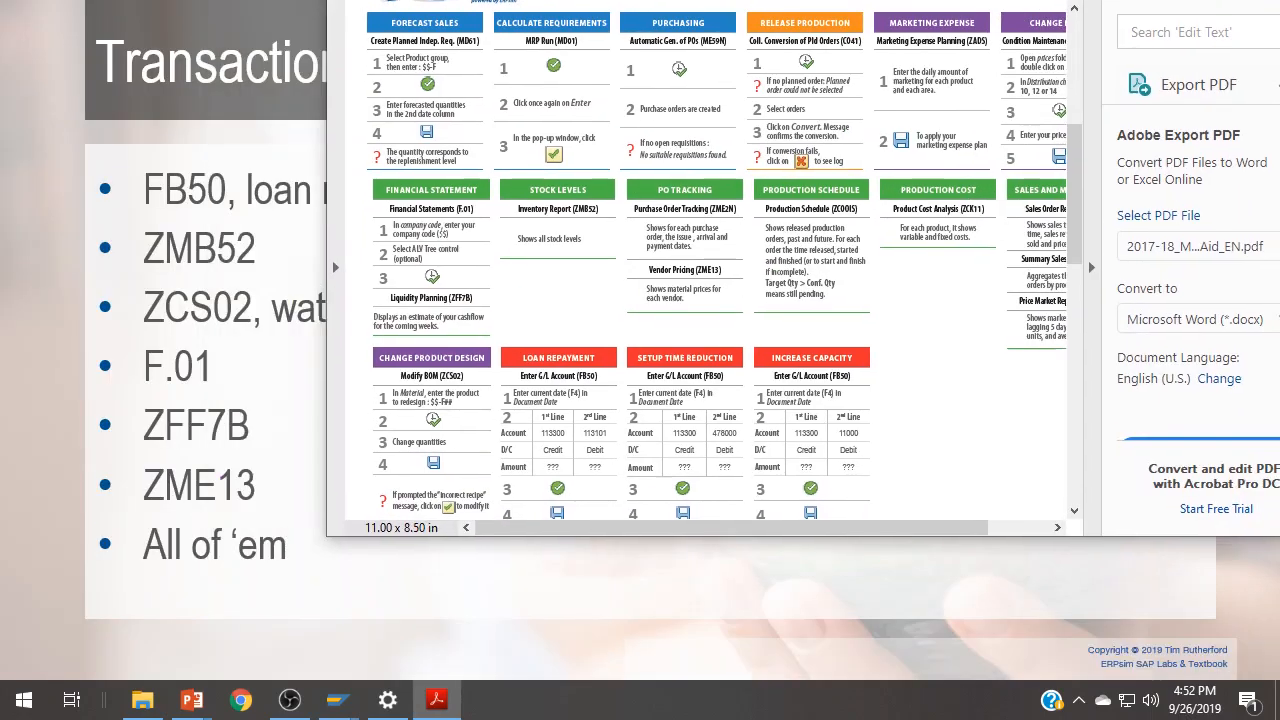
left_click_drag(710, 2, 600, 0)
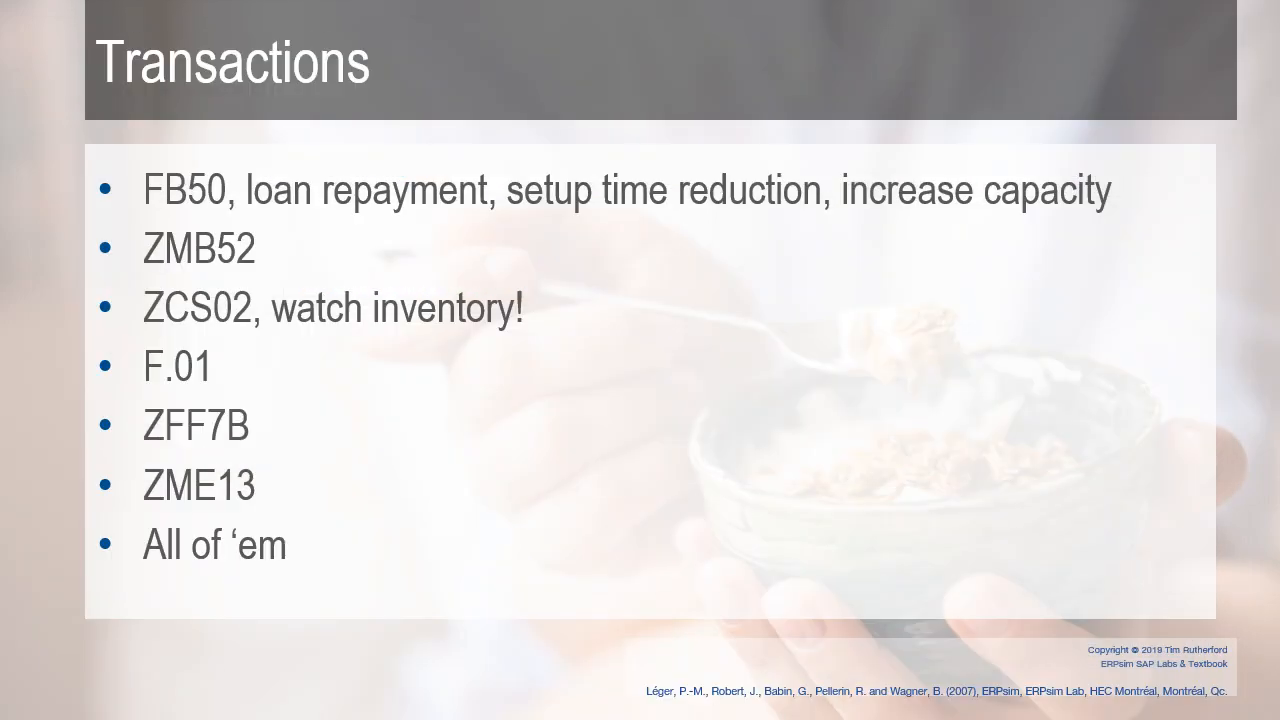
left_click_drag(956, 0, 850, 46)
- Exit to the SAP Easy Access menu and open Product Cost Planning with transaction zck11
left_click(509, 84)
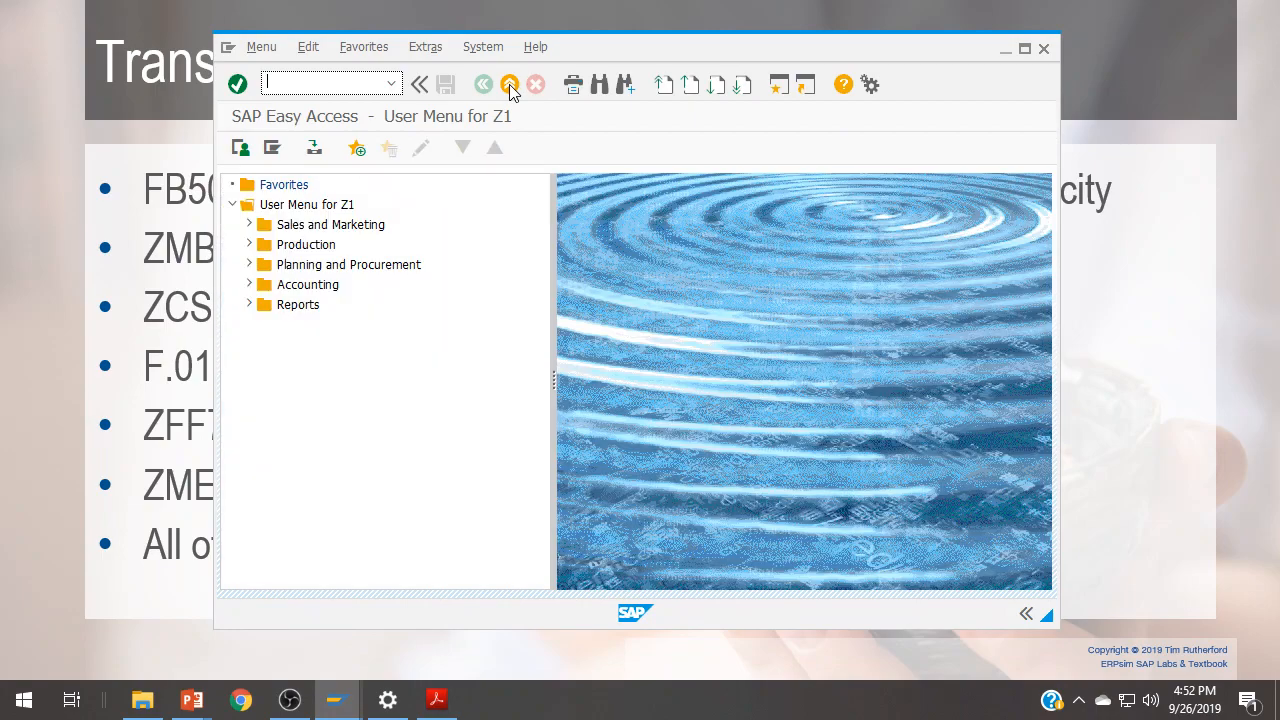
type("zck11")
key("Return")
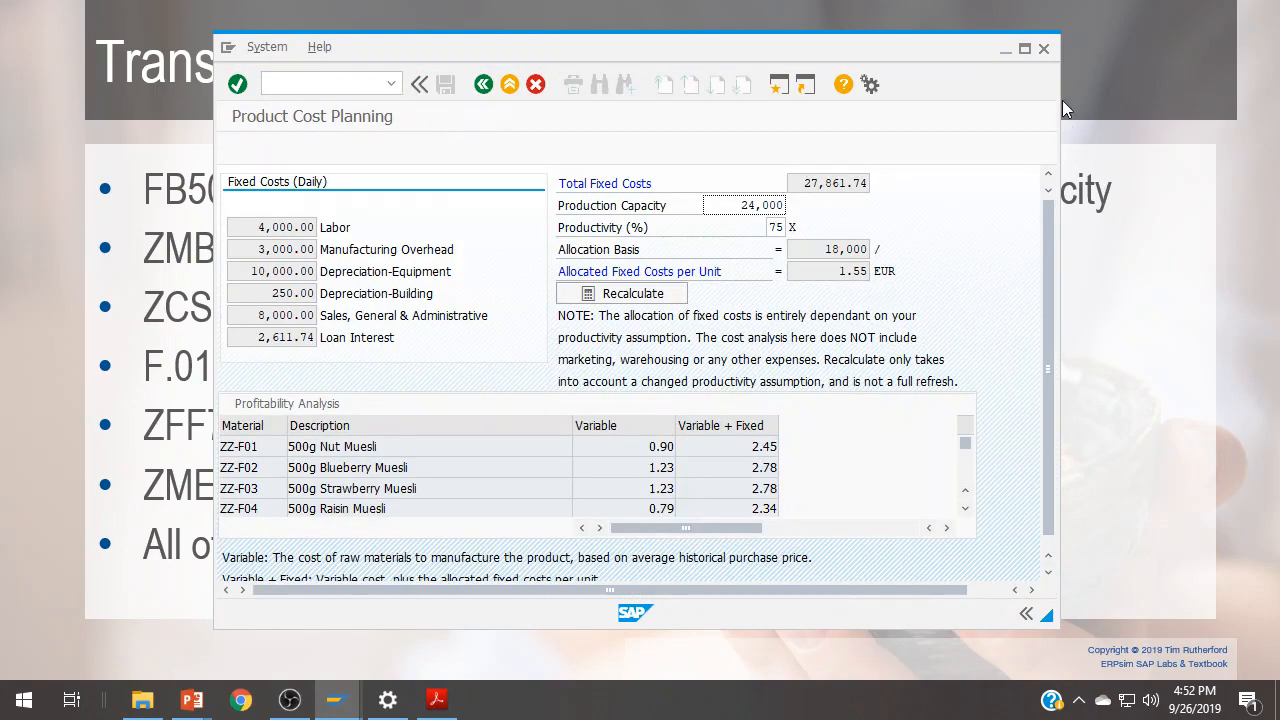
- Maximize Product Cost Planning to review fixed costs and the profitability analysis, and restore the window and return to the Transactions slide
left_click(1025, 49)
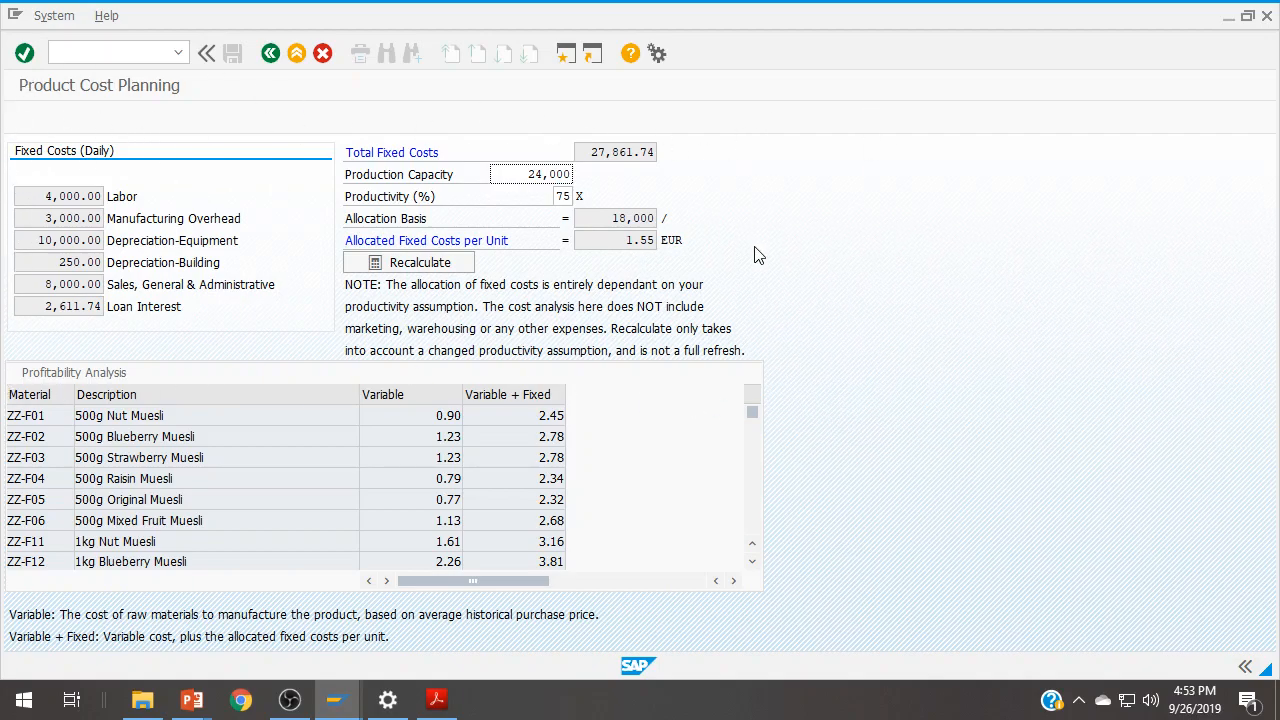
left_click(1256, 18)
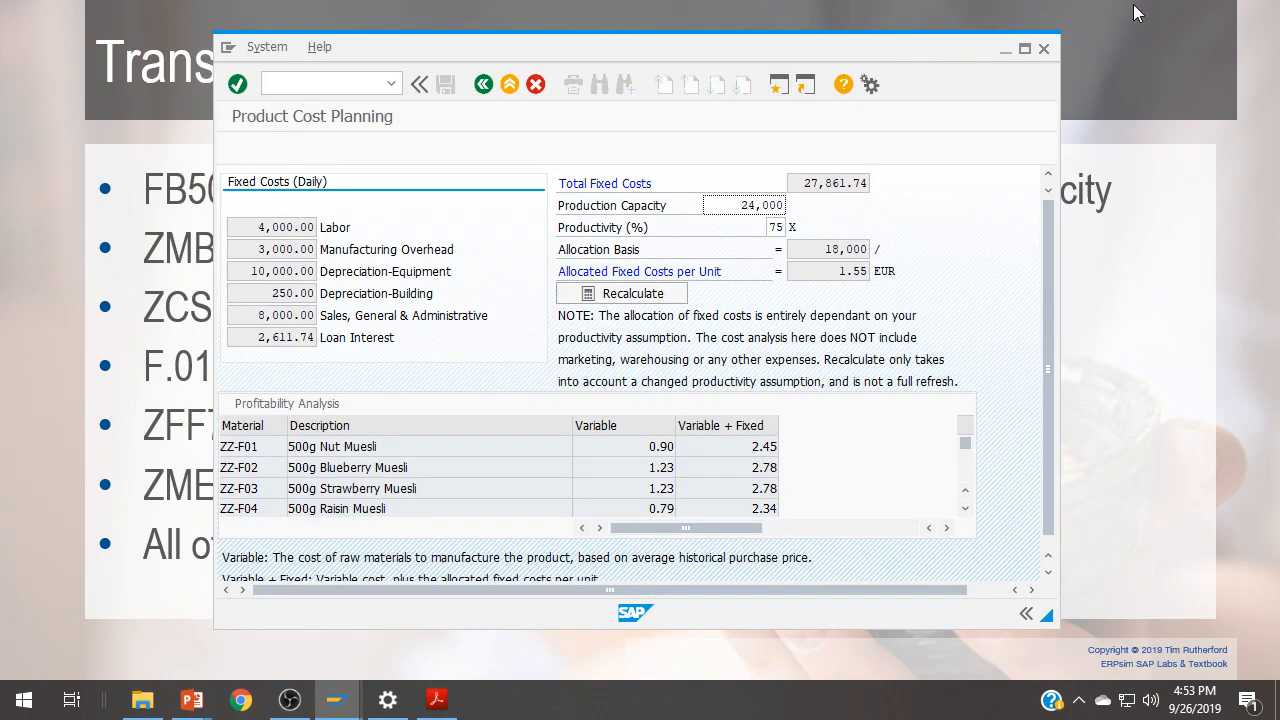
left_click(912, 12)
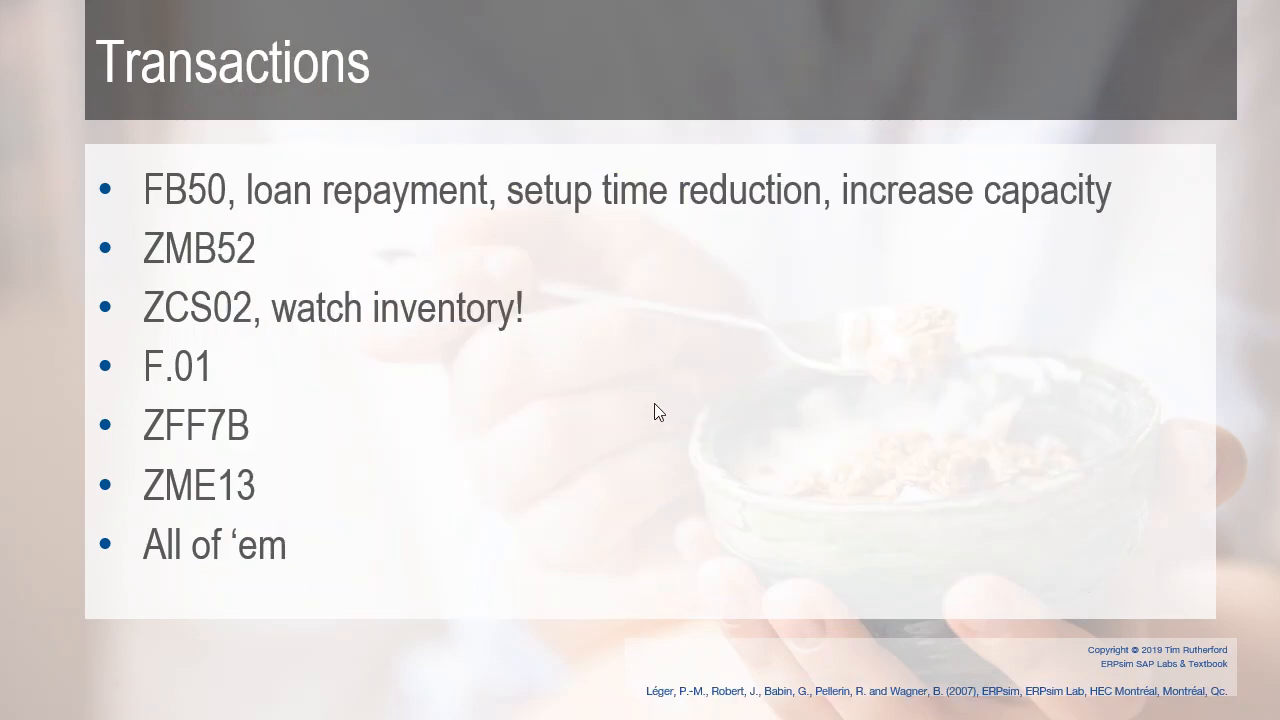